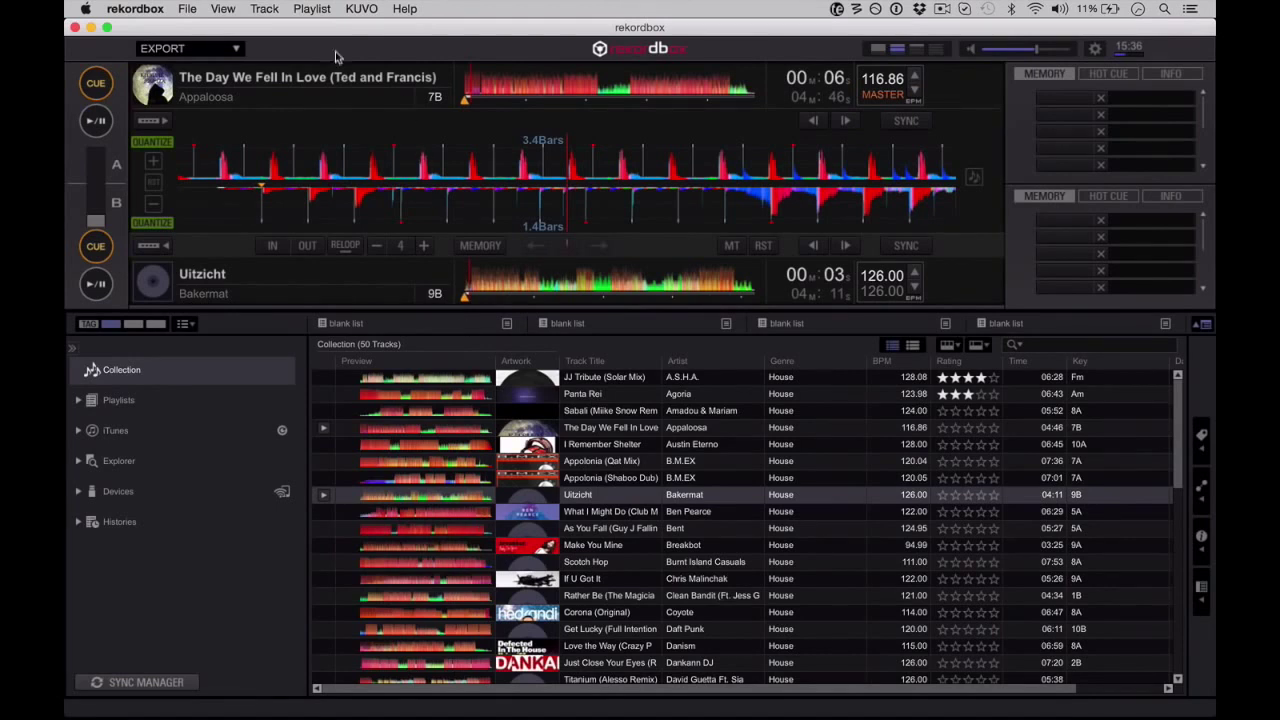
# Change rekordbox from Export to Performance mode to show the two loaded decks
pyautogui.click(238, 51)
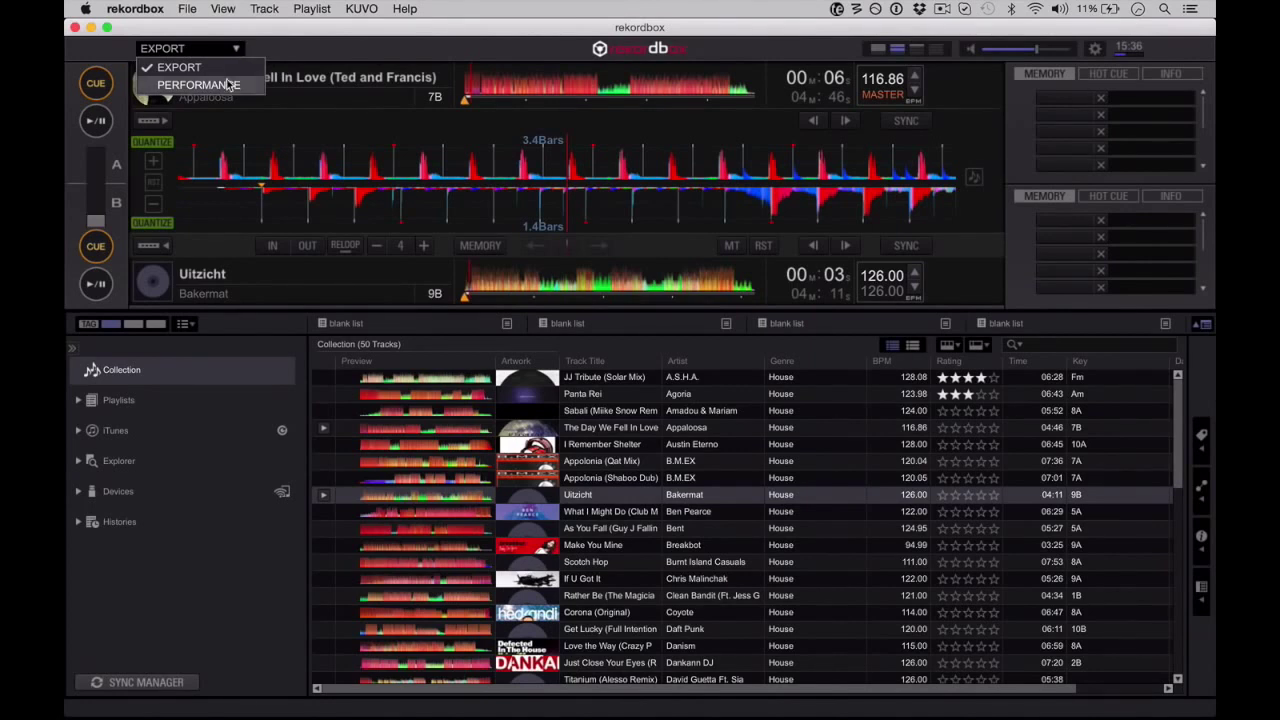
pyautogui.click(229, 85)
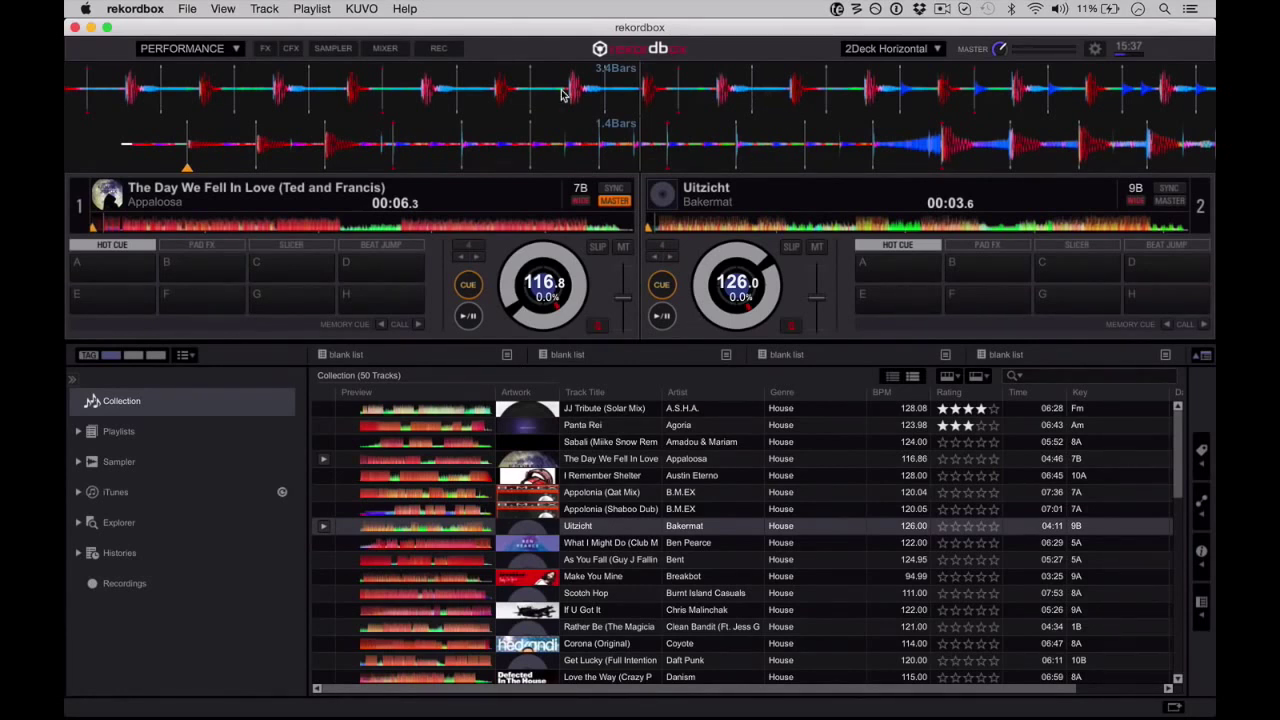
# Play 'The Day We Fell In Love' on deck 1 at 116.8 BPM
pyautogui.click(472, 324)
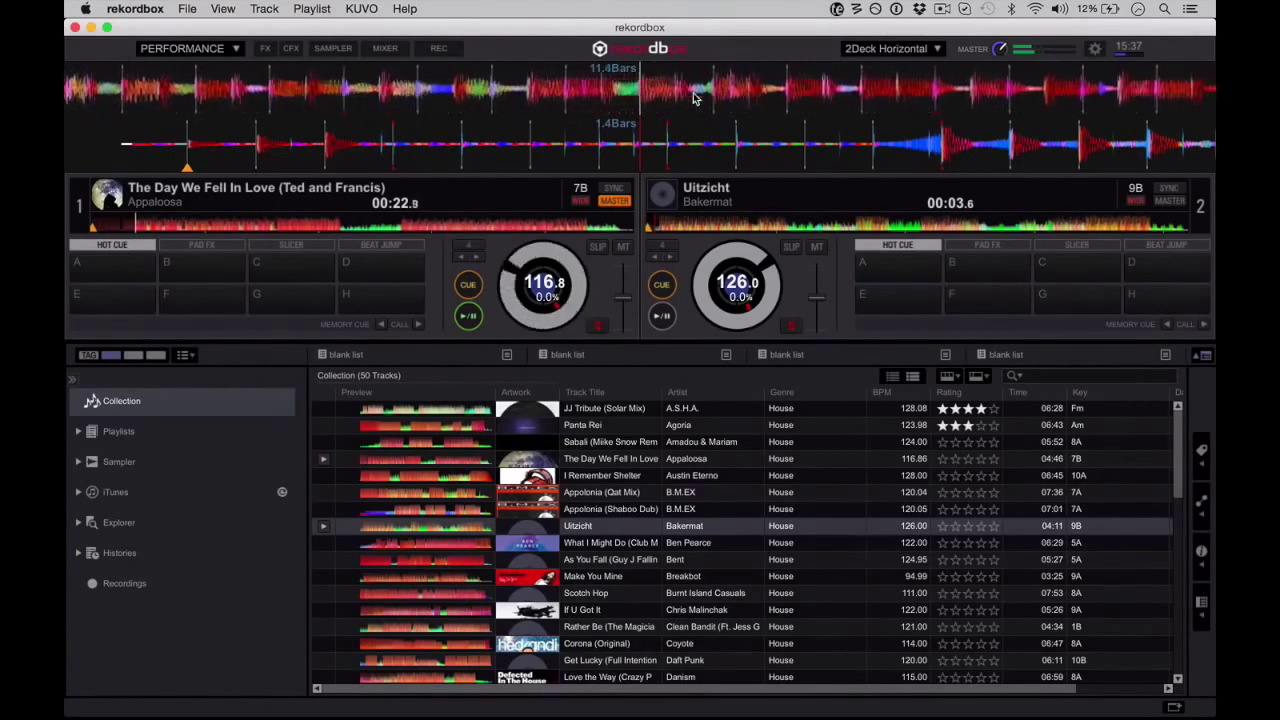
# Raise system volume, stop deck 1 at 0:31.2, and briefly play then pause Uitzicht on deck 2
pyautogui.press('XF86AudioRaiseVolume')
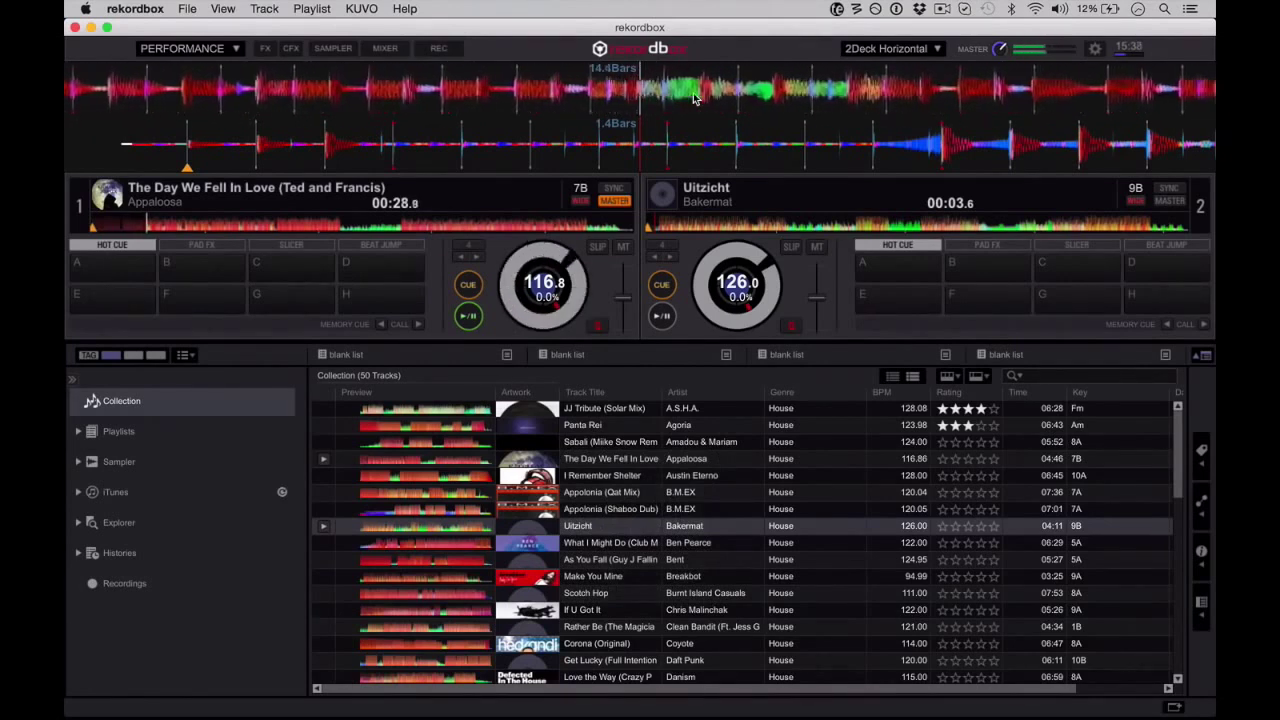
pyautogui.click(463, 322)
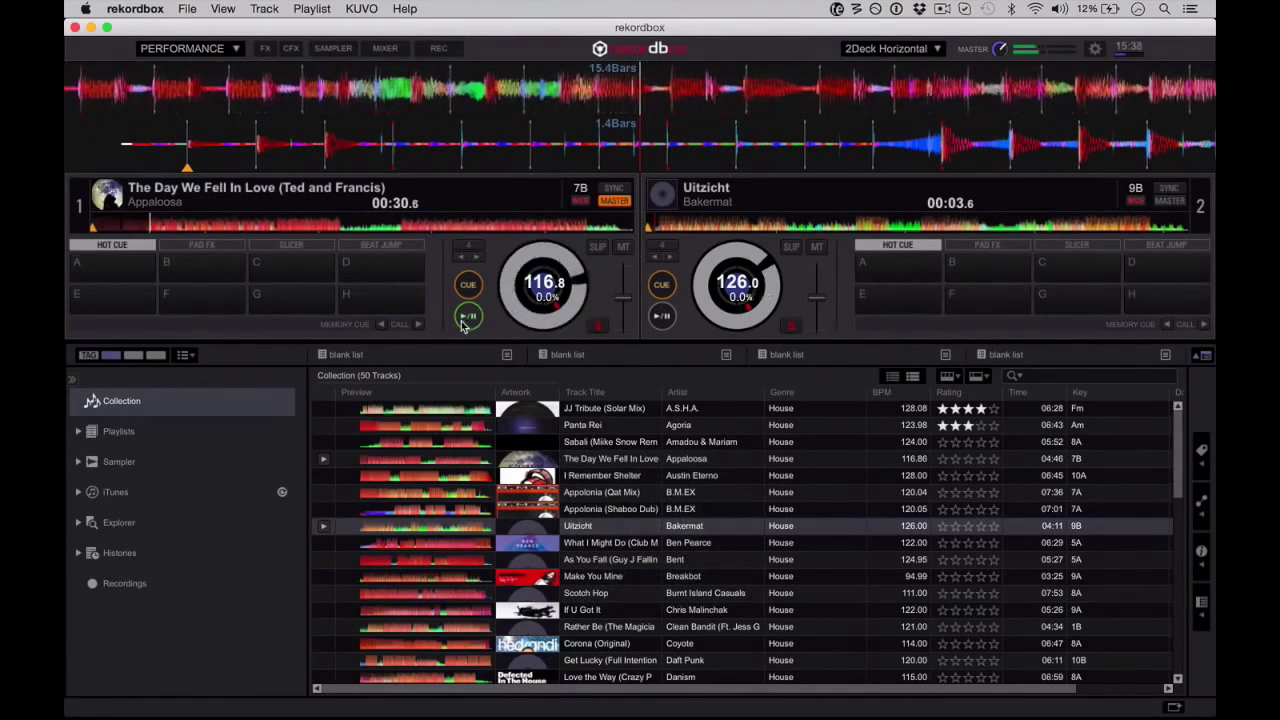
pyautogui.click(661, 317)
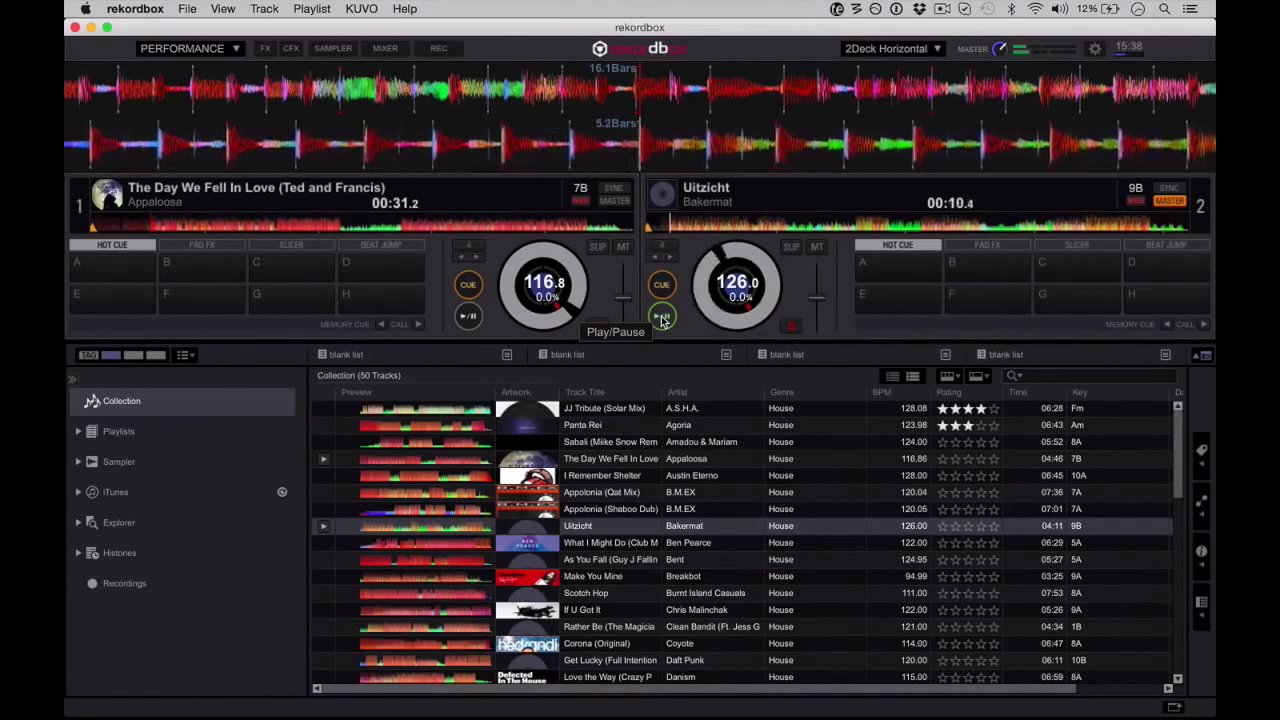
pyautogui.click(661, 317)
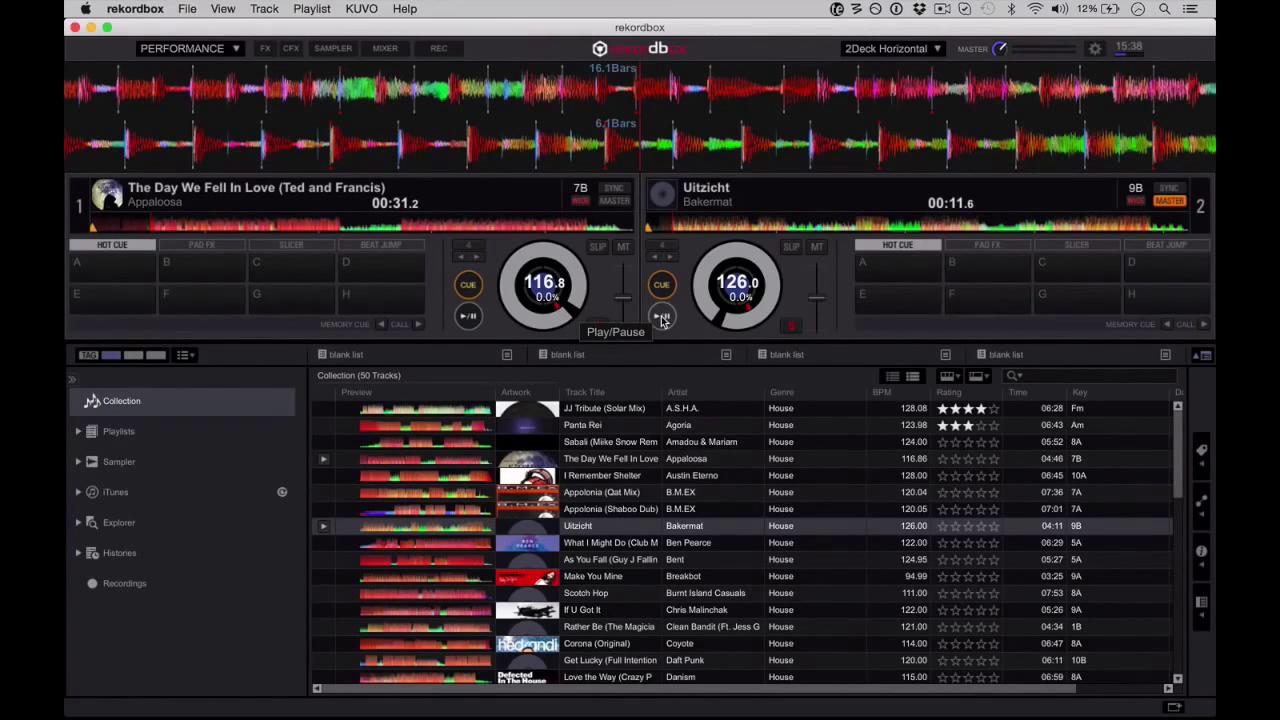
pyautogui.click(224, 10)
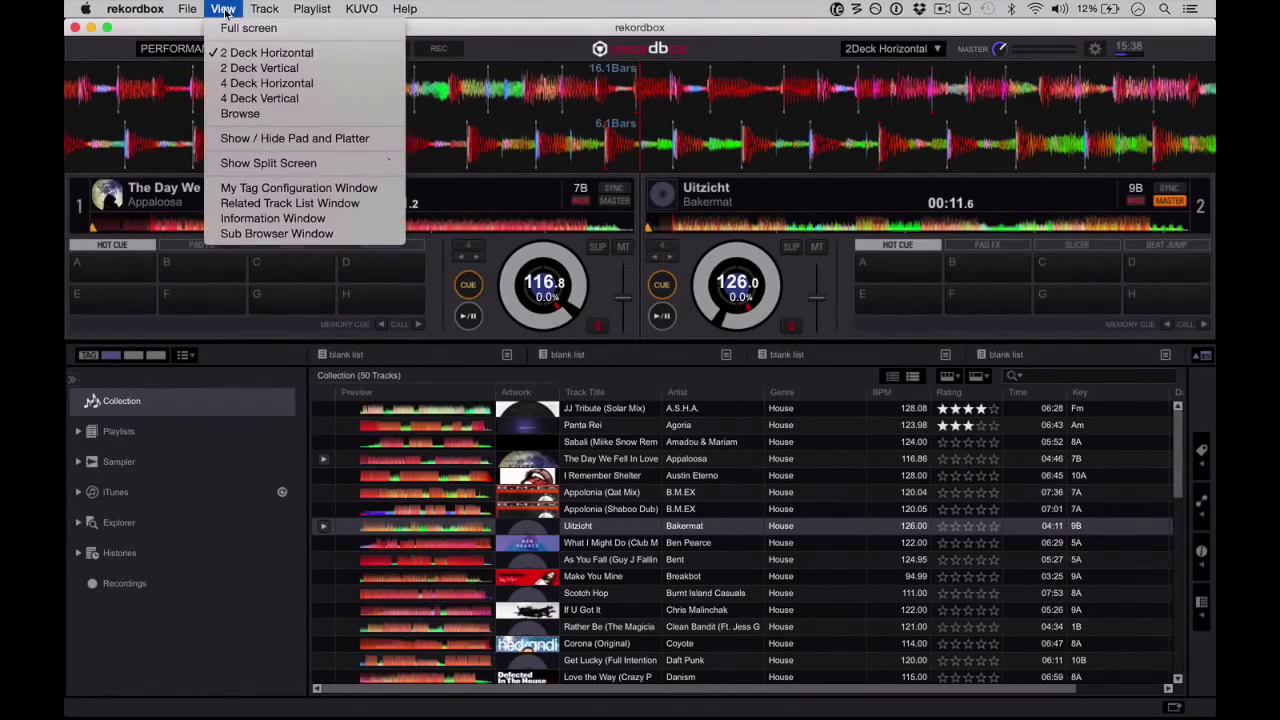
# Switch to four decks, loading The Day We Fell In Love on deck 3 and Appolonia (Qat Mix) on deck 4
pyautogui.click(255, 68)
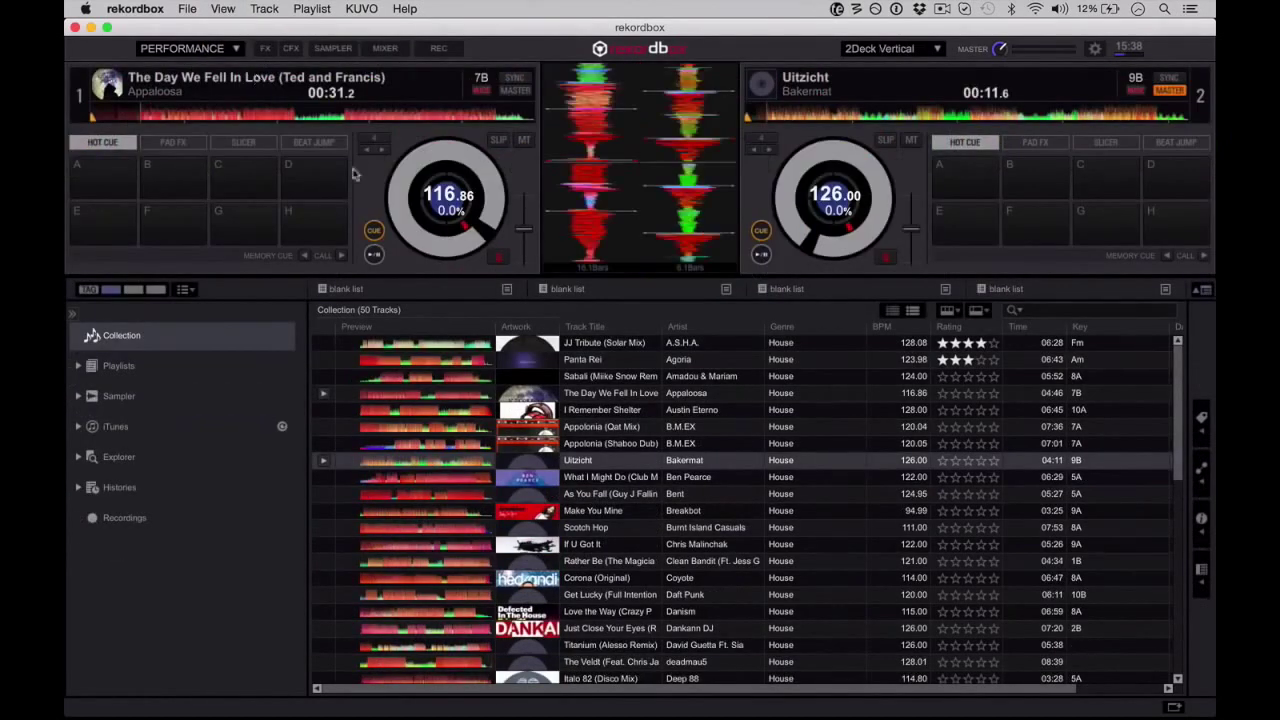
pyautogui.click(376, 259)
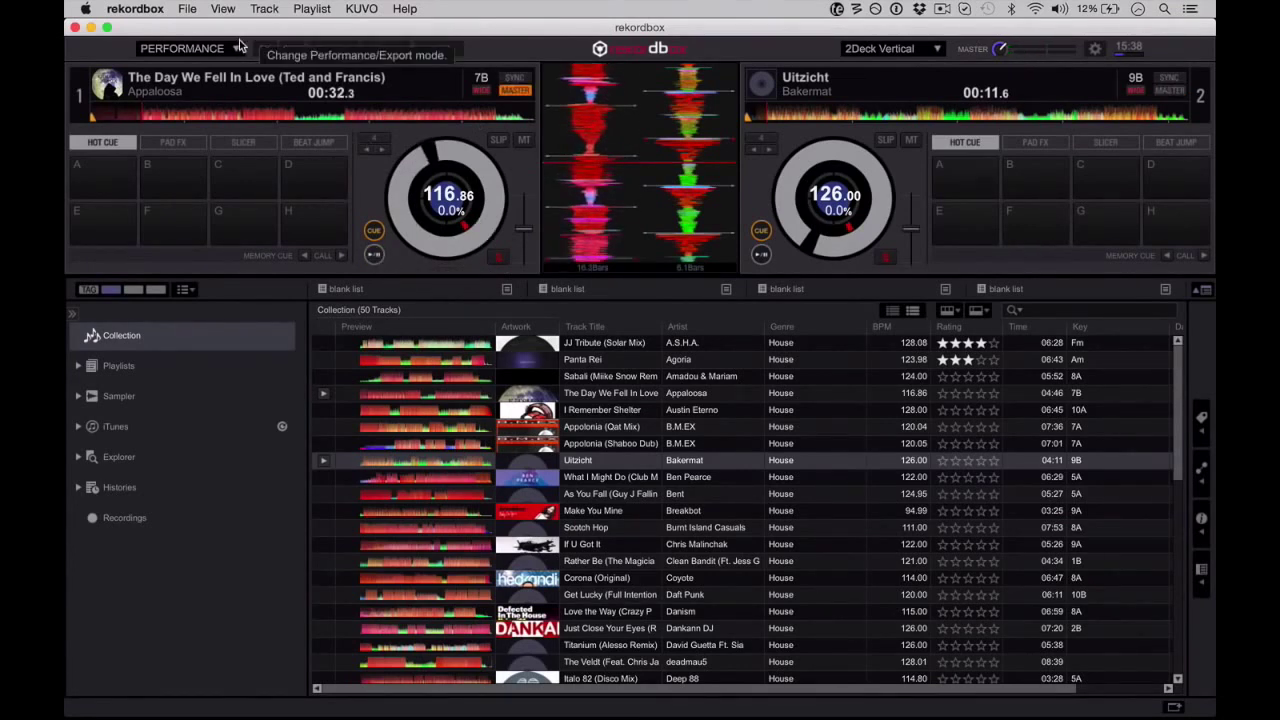
pyautogui.click(218, 12)
pyautogui.click(240, 83)
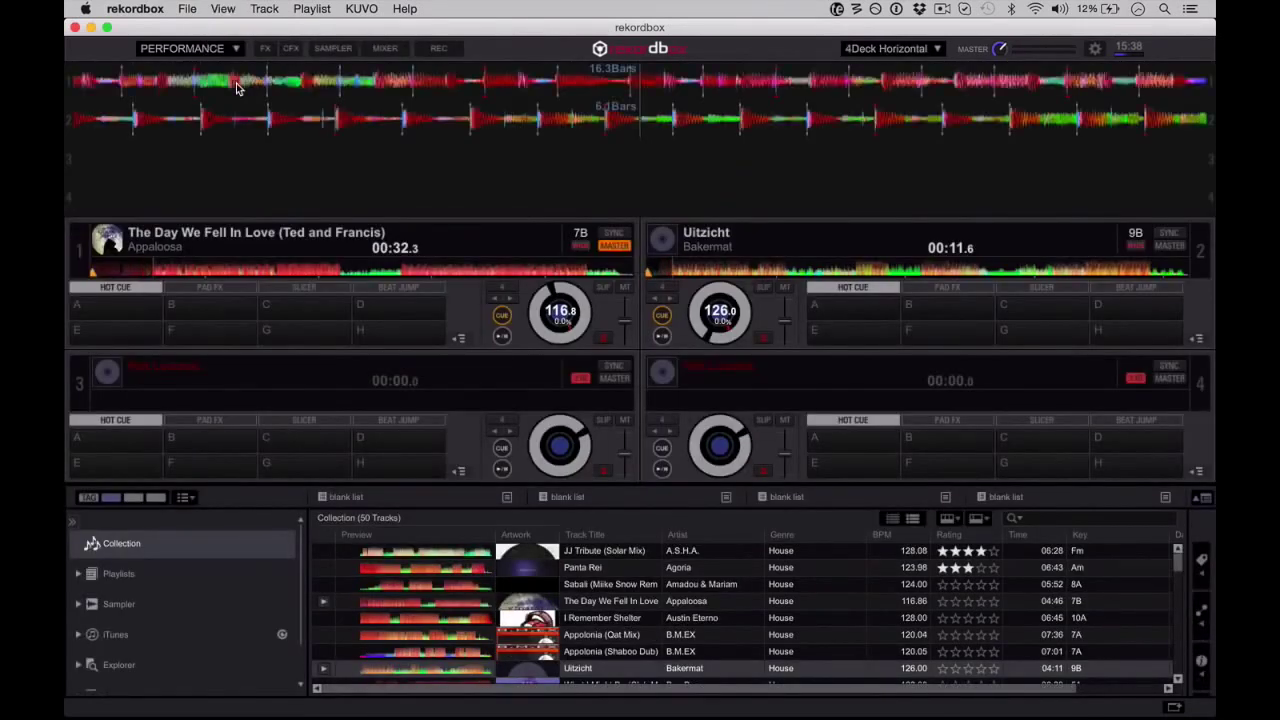
pyautogui.moveTo(640, 601); pyautogui.dragTo(650, 157)
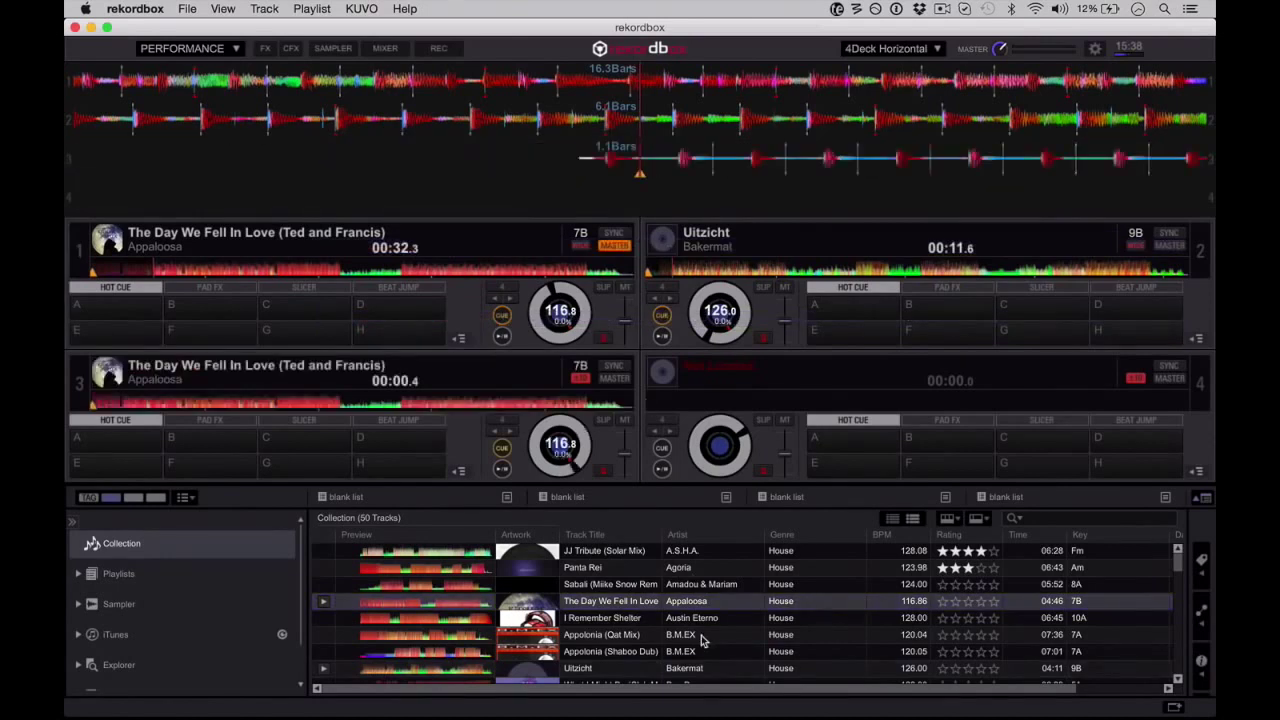
pyautogui.moveTo(700, 634); pyautogui.dragTo(650, 197)
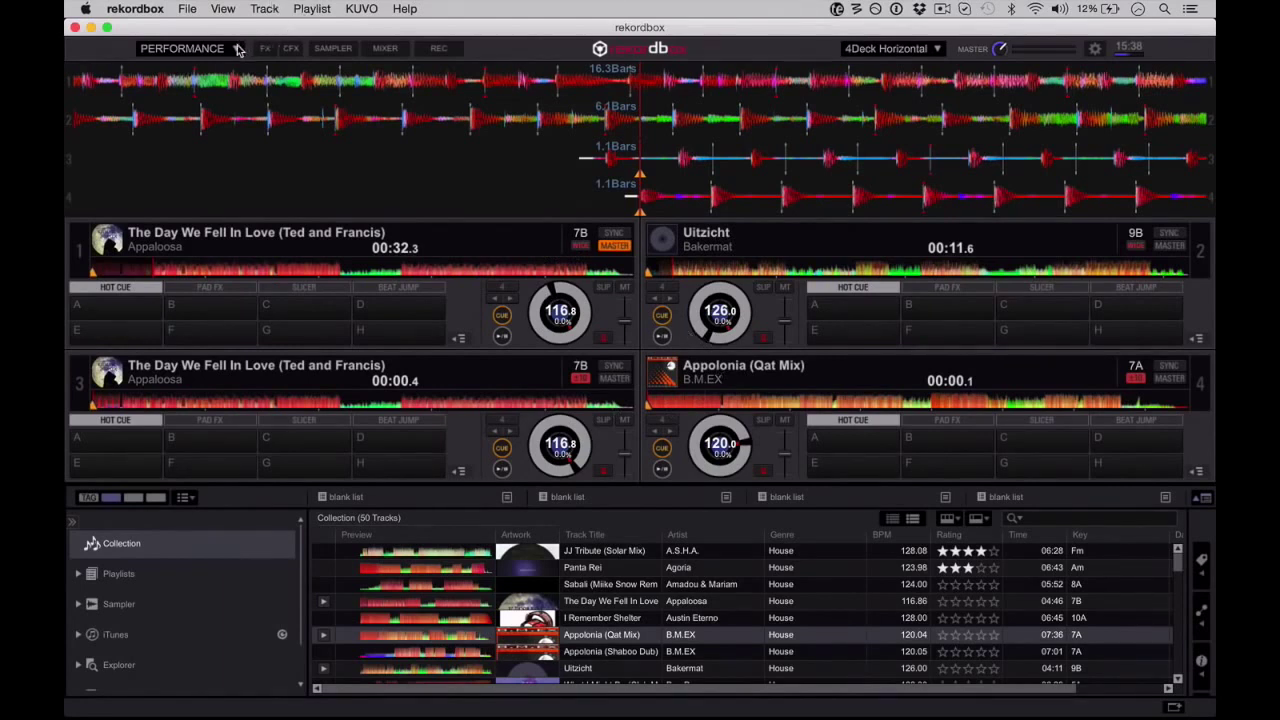
# Preview the Browse layout, then return to the 2 Deck Horizontal layout
pyautogui.click(926, 56)
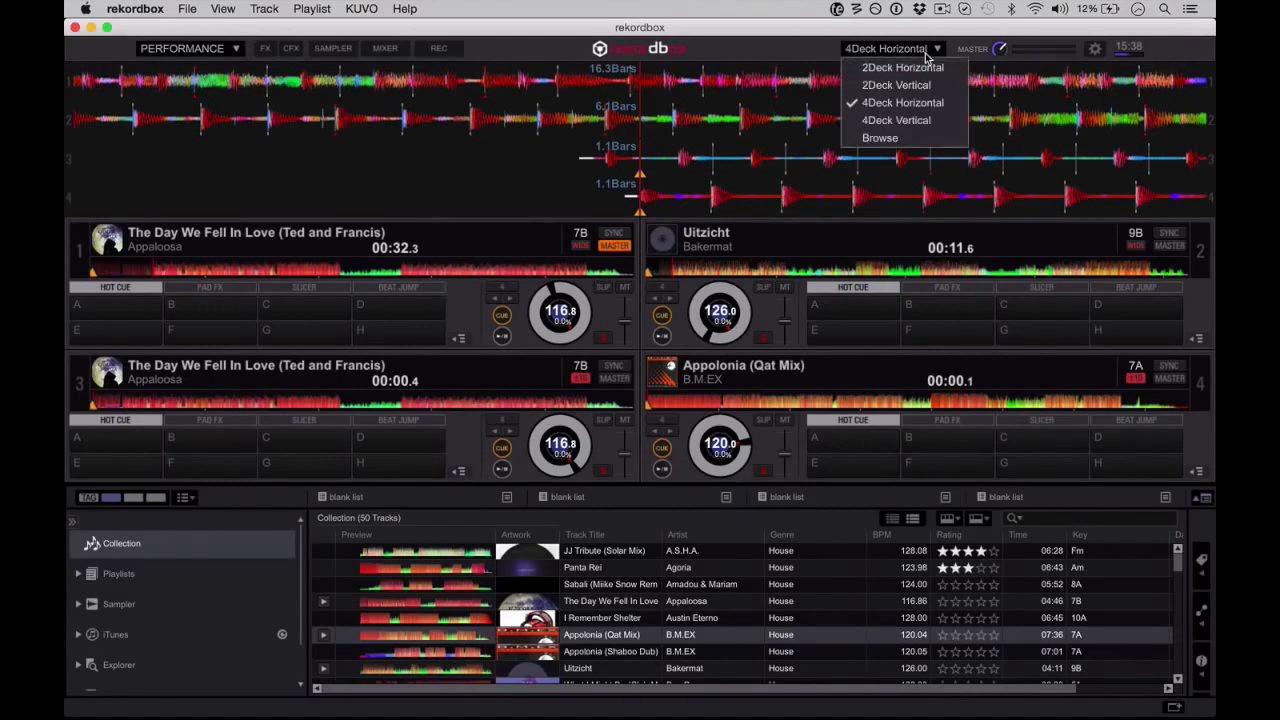
pyautogui.click(900, 138)
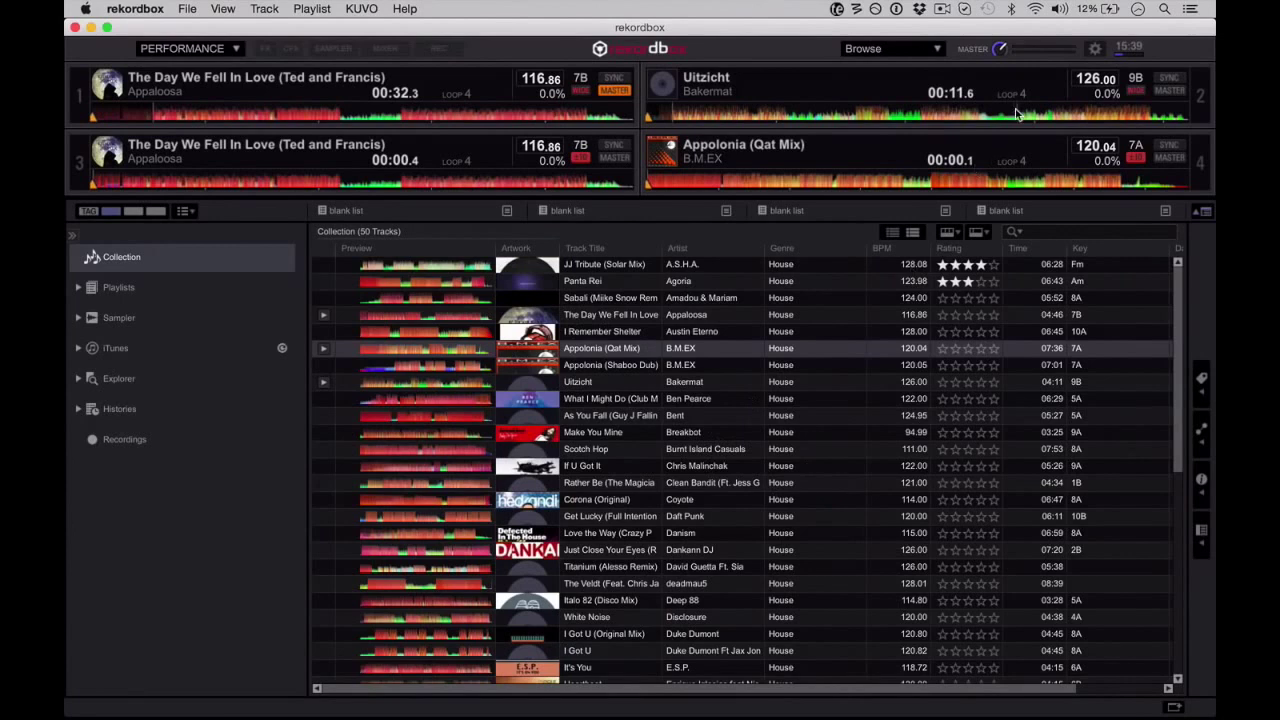
pyautogui.click(924, 52)
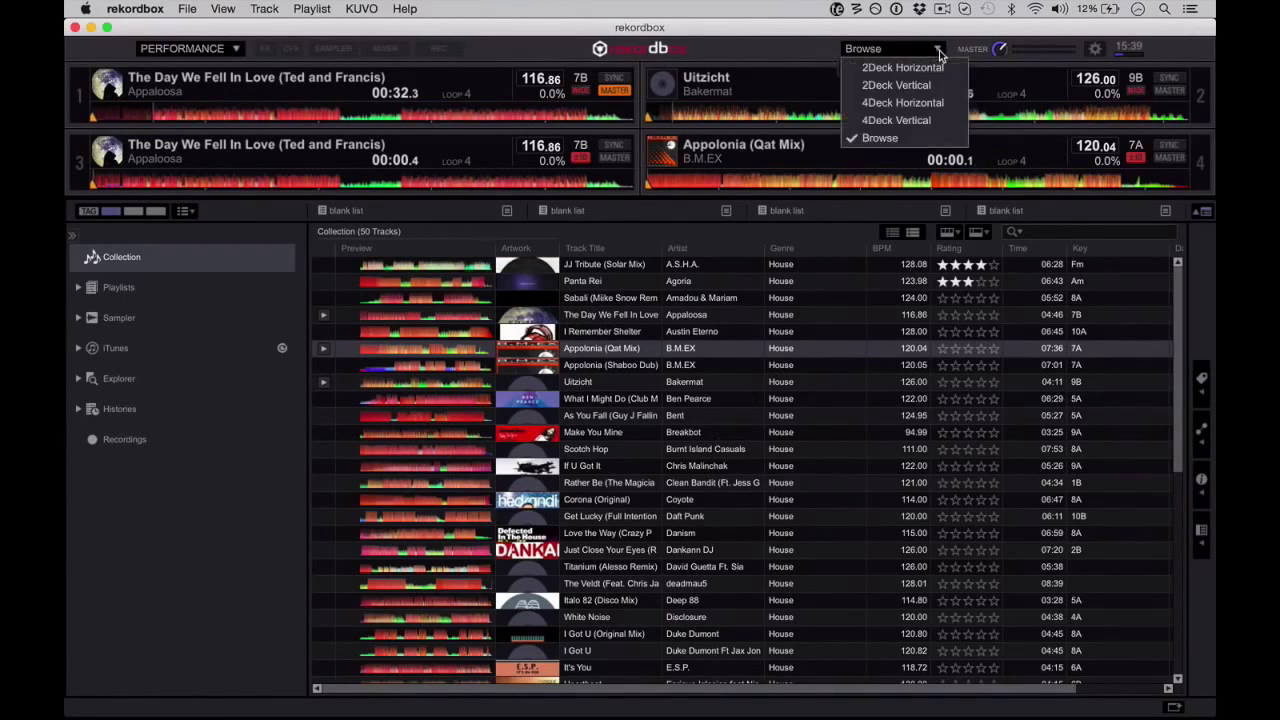
pyautogui.click(928, 64)
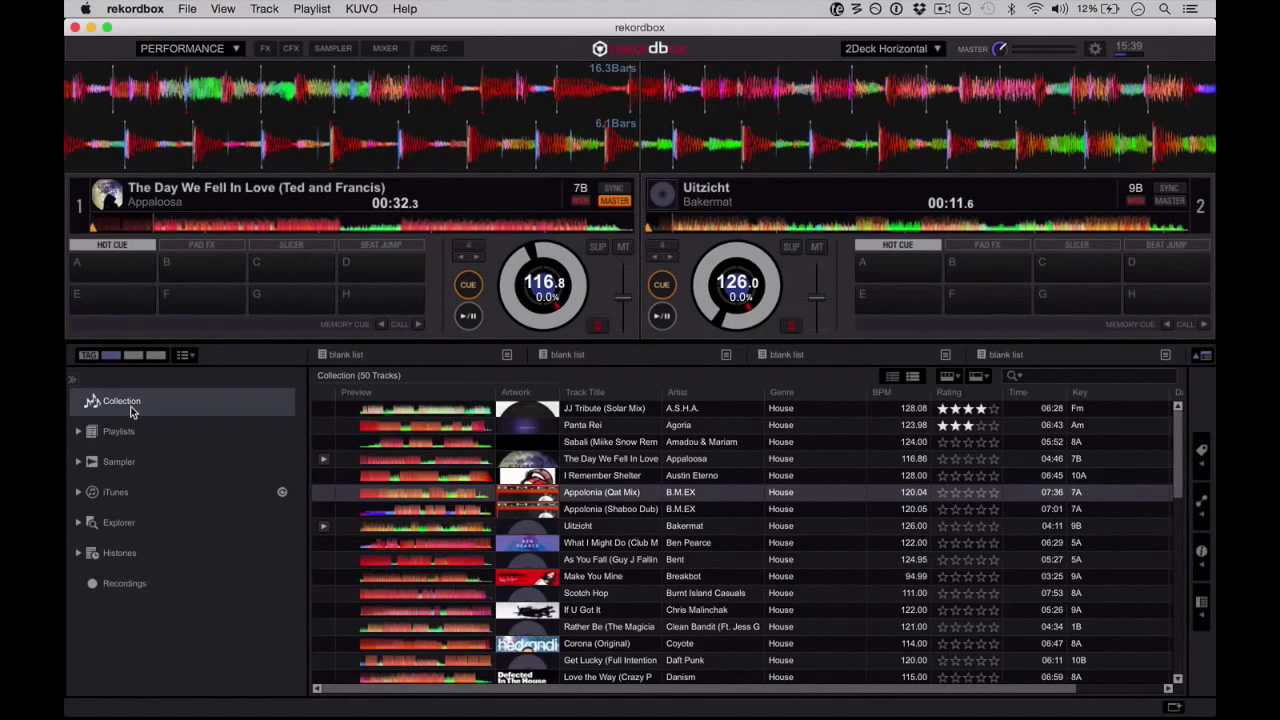
pyautogui.click(81, 434)
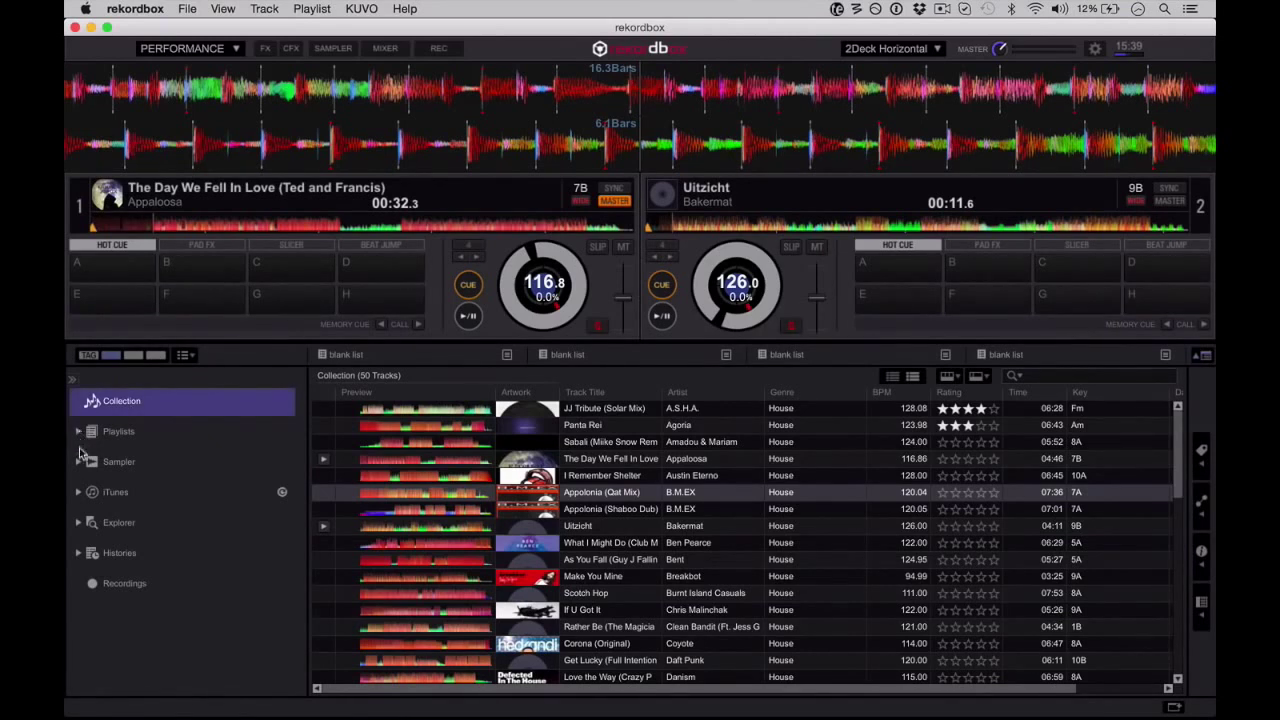
# Peek into the Sampler folder, then expand the iTunes library and its playlists
pyautogui.click(80, 463)
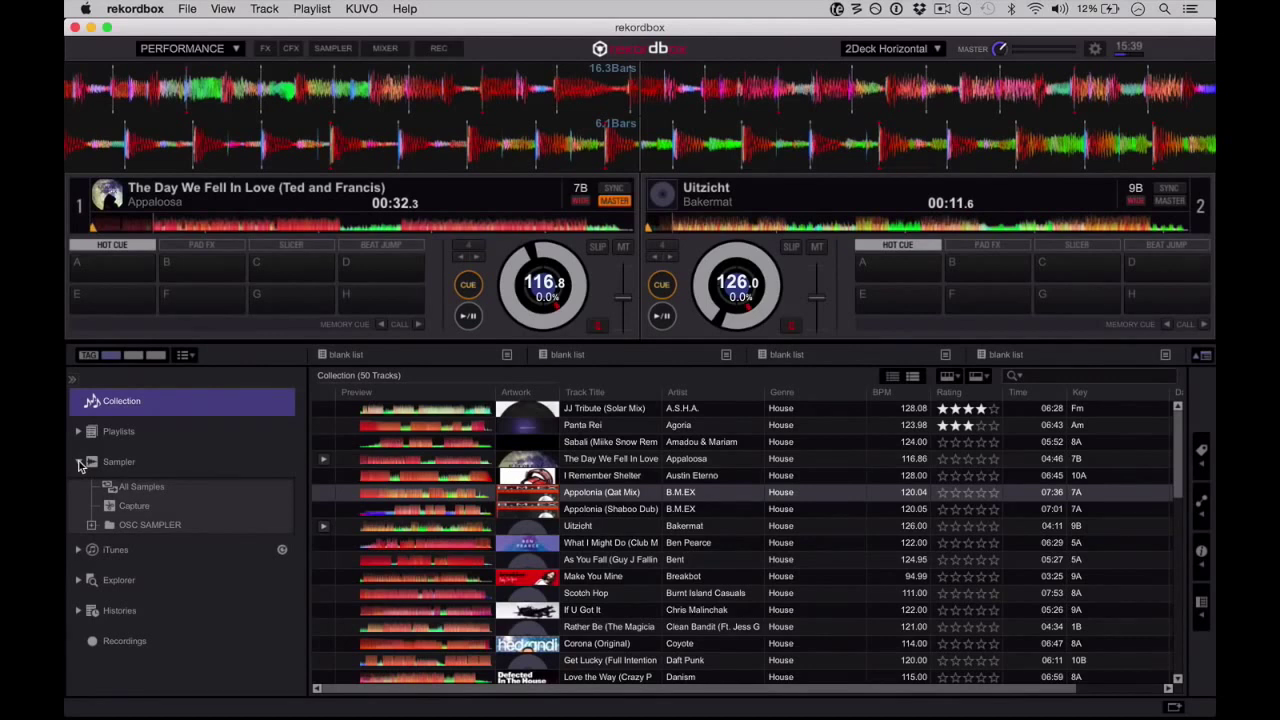
pyautogui.click(80, 462)
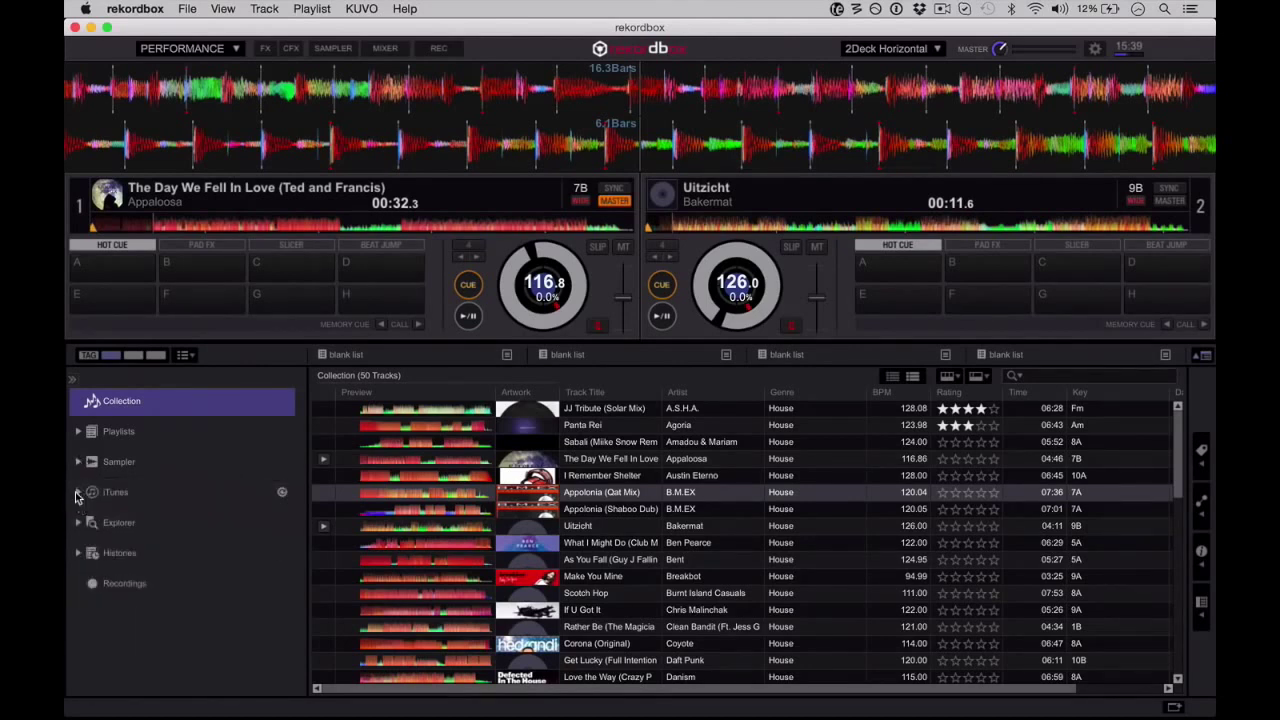
pyautogui.click(78, 492)
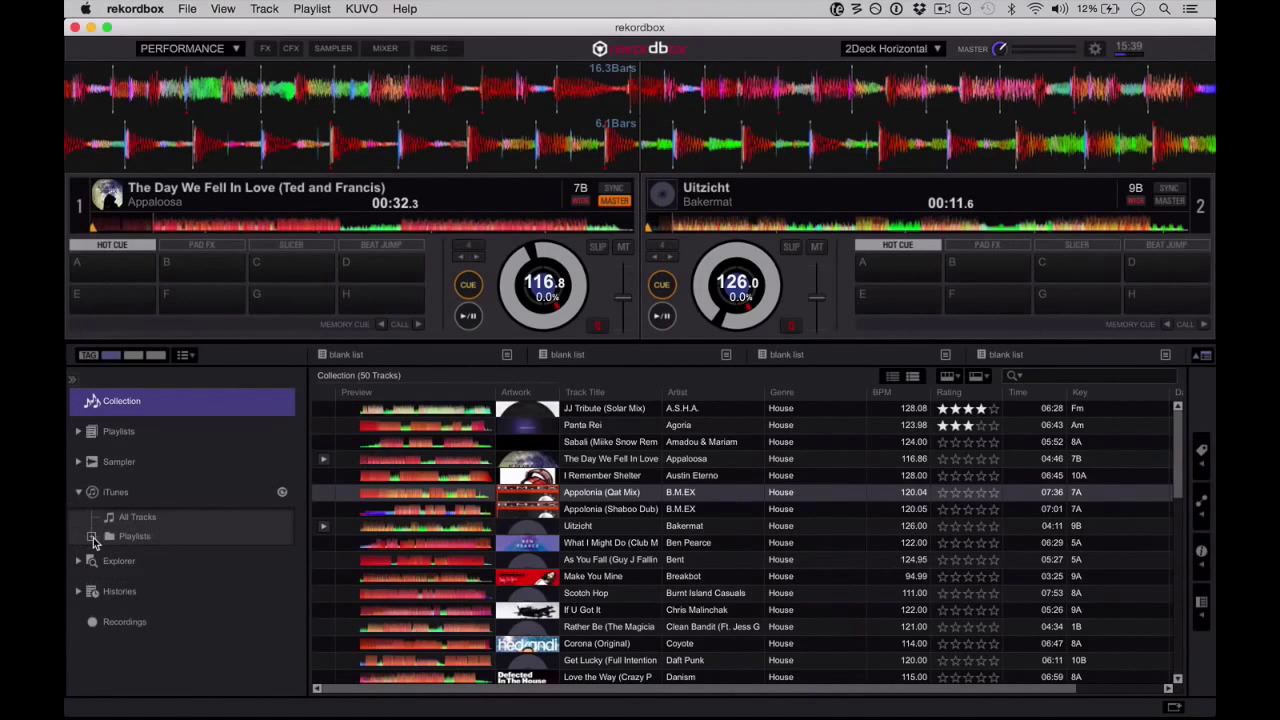
pyautogui.click(93, 537)
pyautogui.click(93, 537)
# Peek into Explorer and Histories, then open the My Tag panel with genre tags like Acid House
pyautogui.click(79, 561)
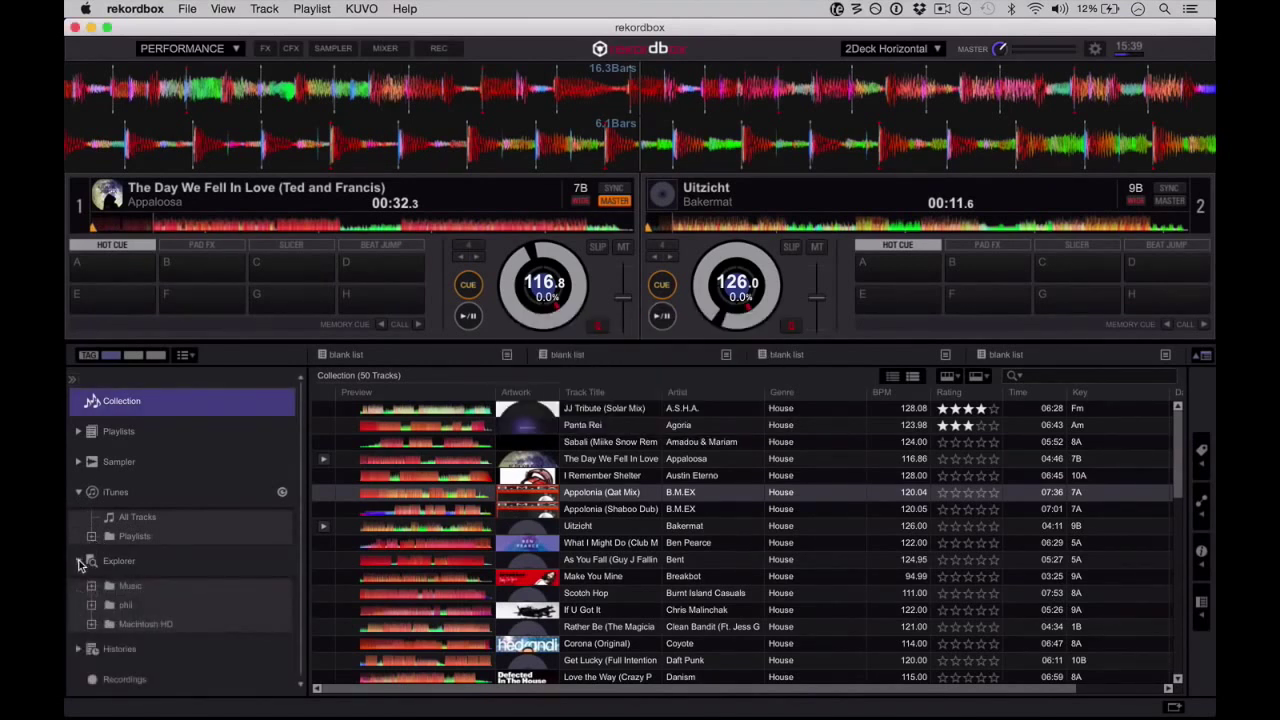
pyautogui.click(79, 561)
pyautogui.click(79, 592)
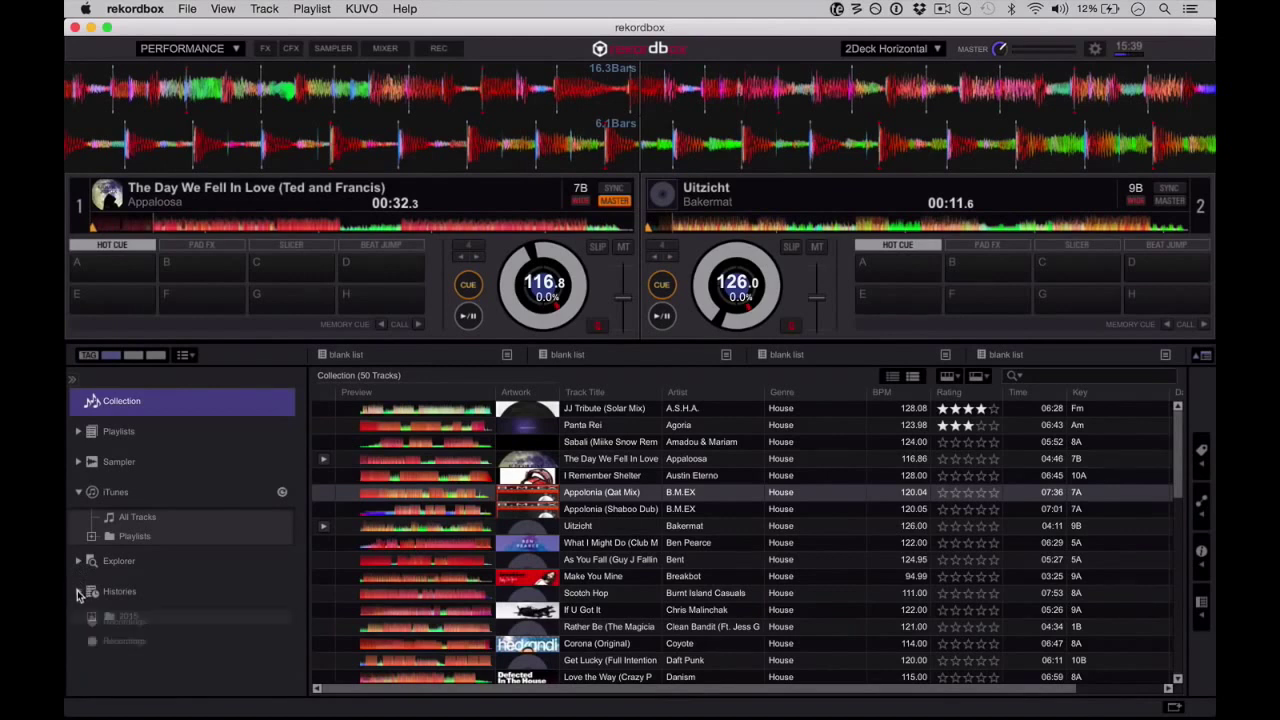
pyautogui.click(79, 592)
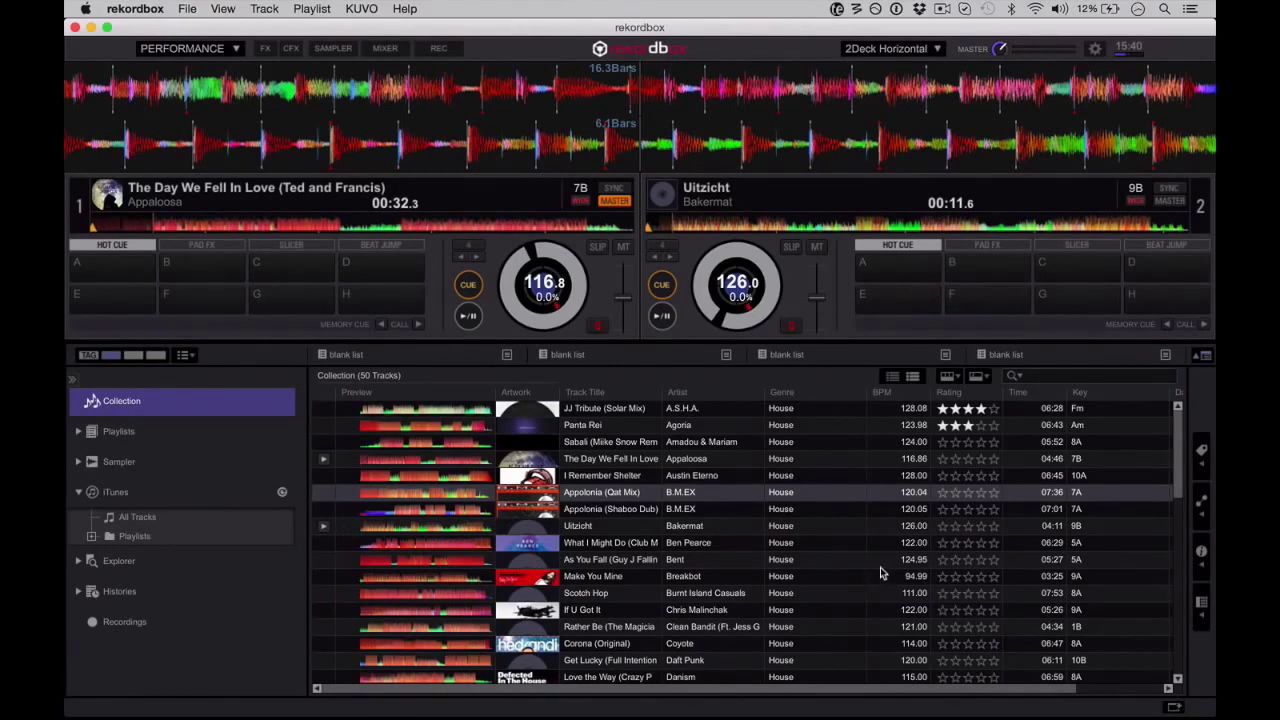
pyautogui.click(1196, 466)
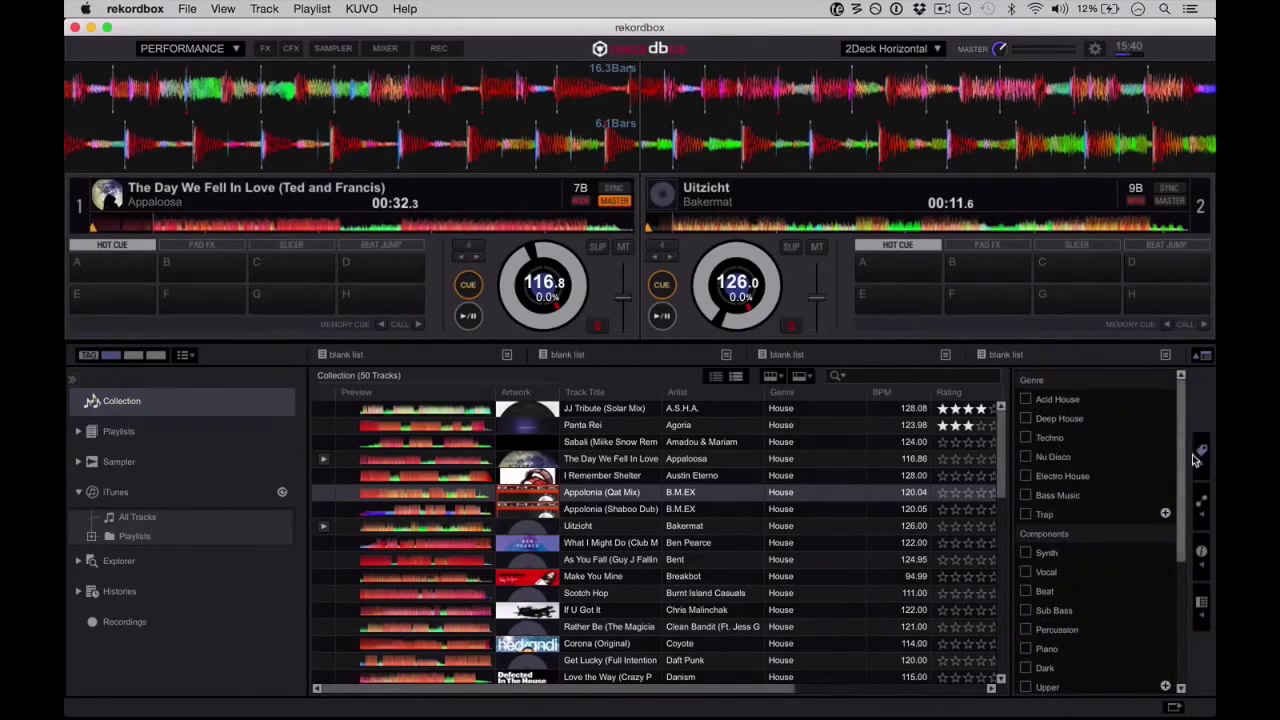
# Close My Tag and view related tracks and info for The Day We Fell In Love and Appolonia (Shaboo Dub)
pyautogui.click(1198, 456)
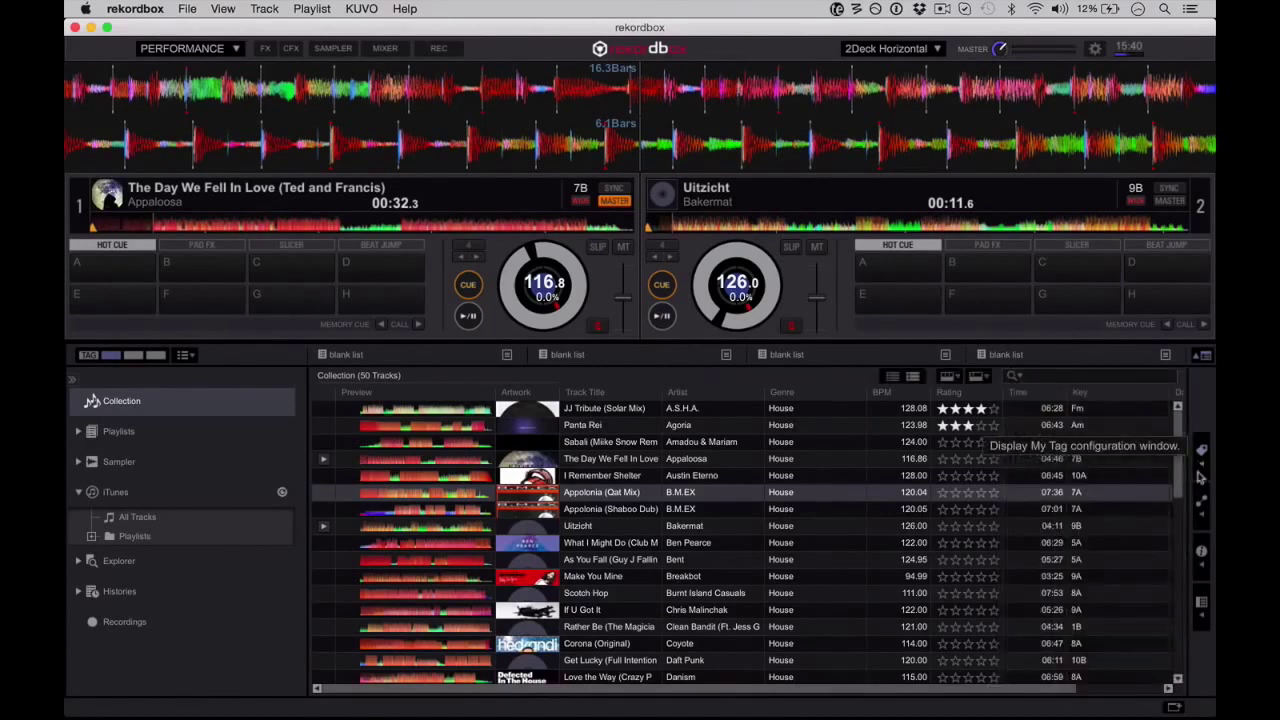
pyautogui.click(1202, 510)
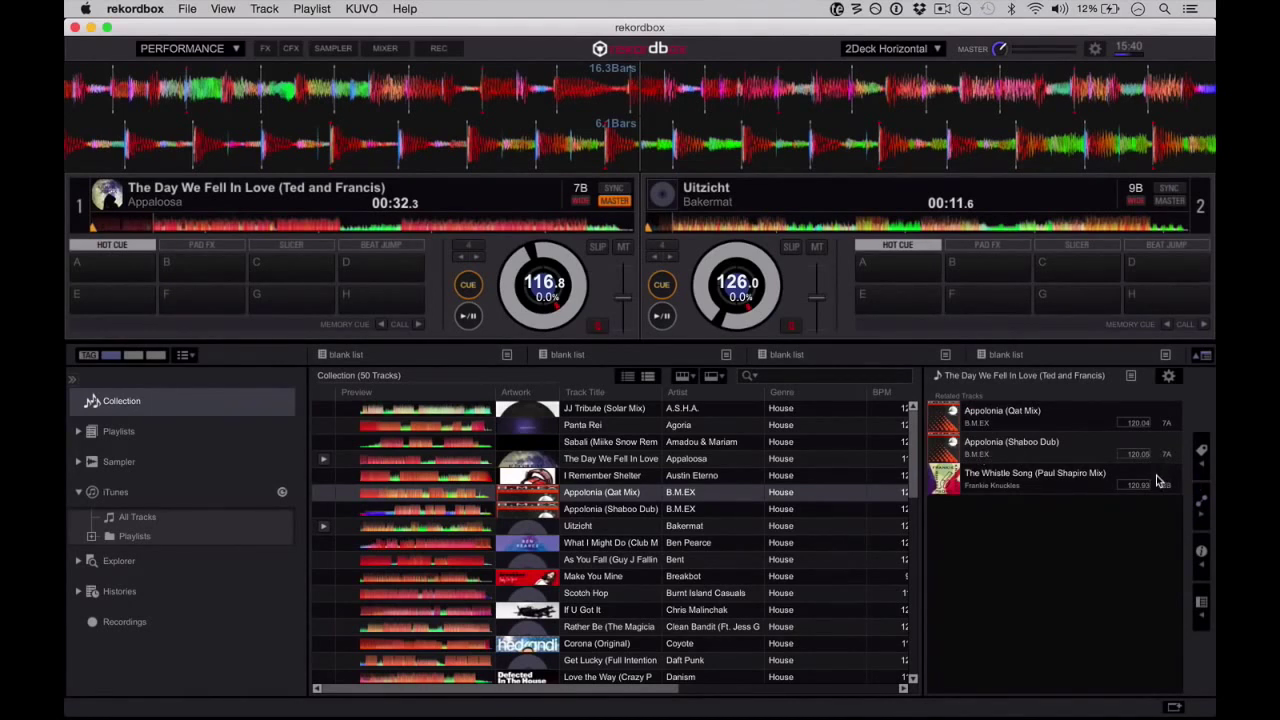
pyautogui.click(1202, 566)
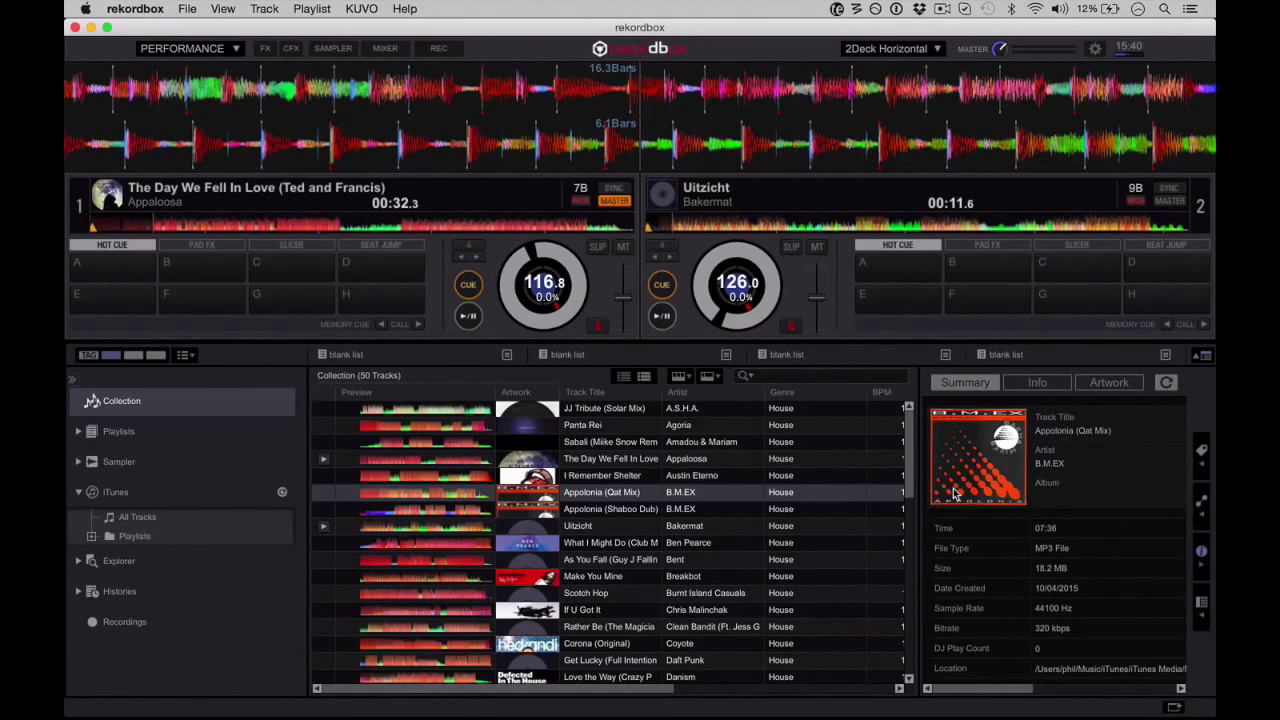
pyautogui.click(593, 461)
pyautogui.click(588, 509)
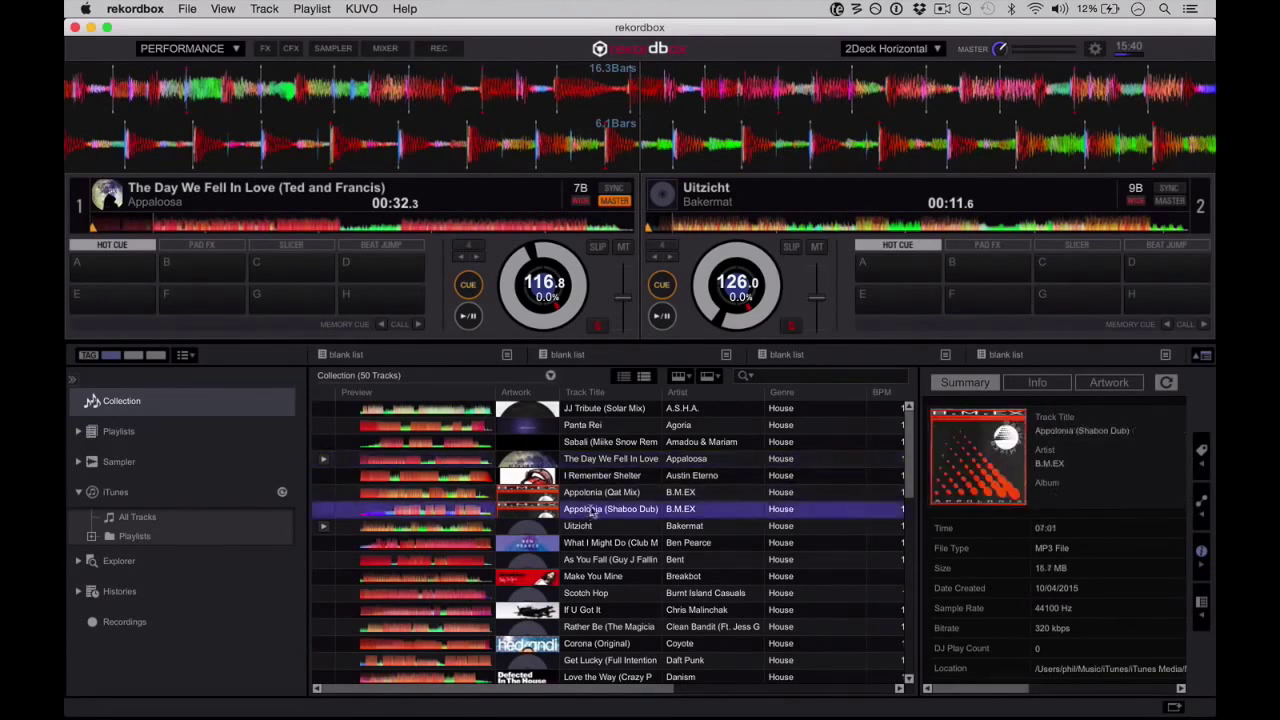
# Toggle the sub browser off so the list shows BPM, rating, time and key
pyautogui.click(1201, 617)
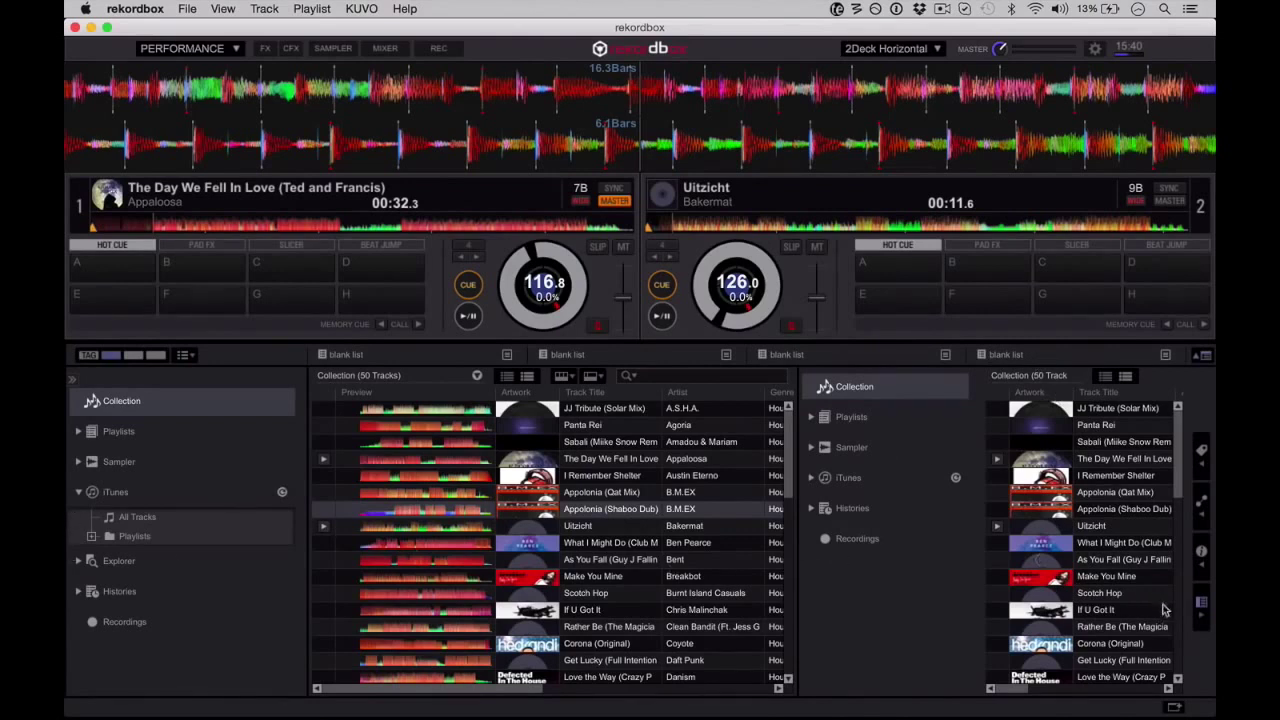
pyautogui.click(1200, 617)
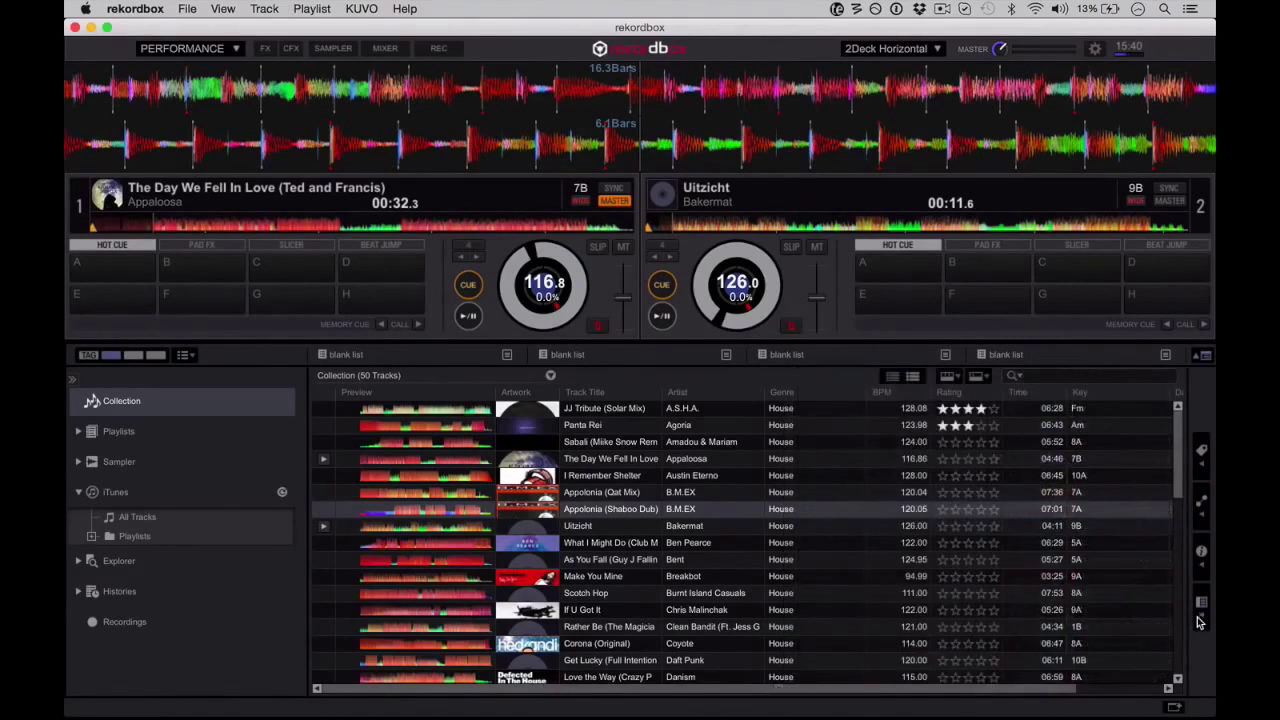
pyautogui.click(224, 9)
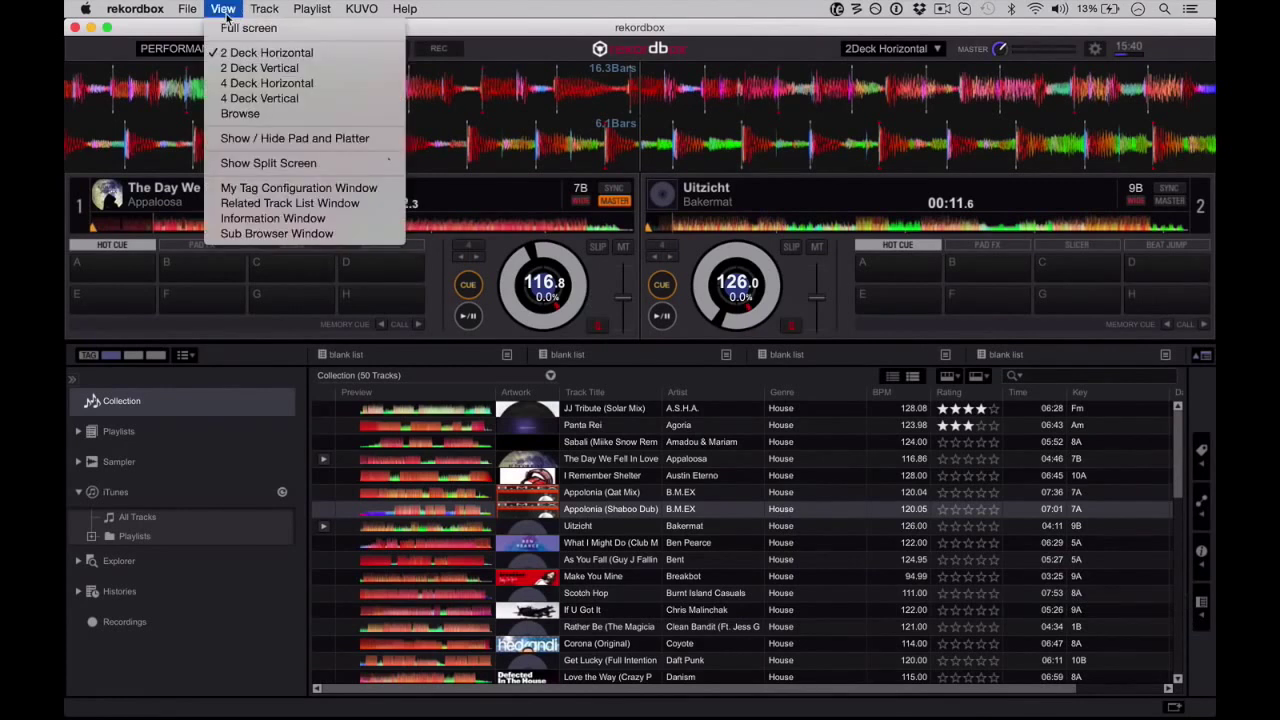
pyautogui.click(268, 163)
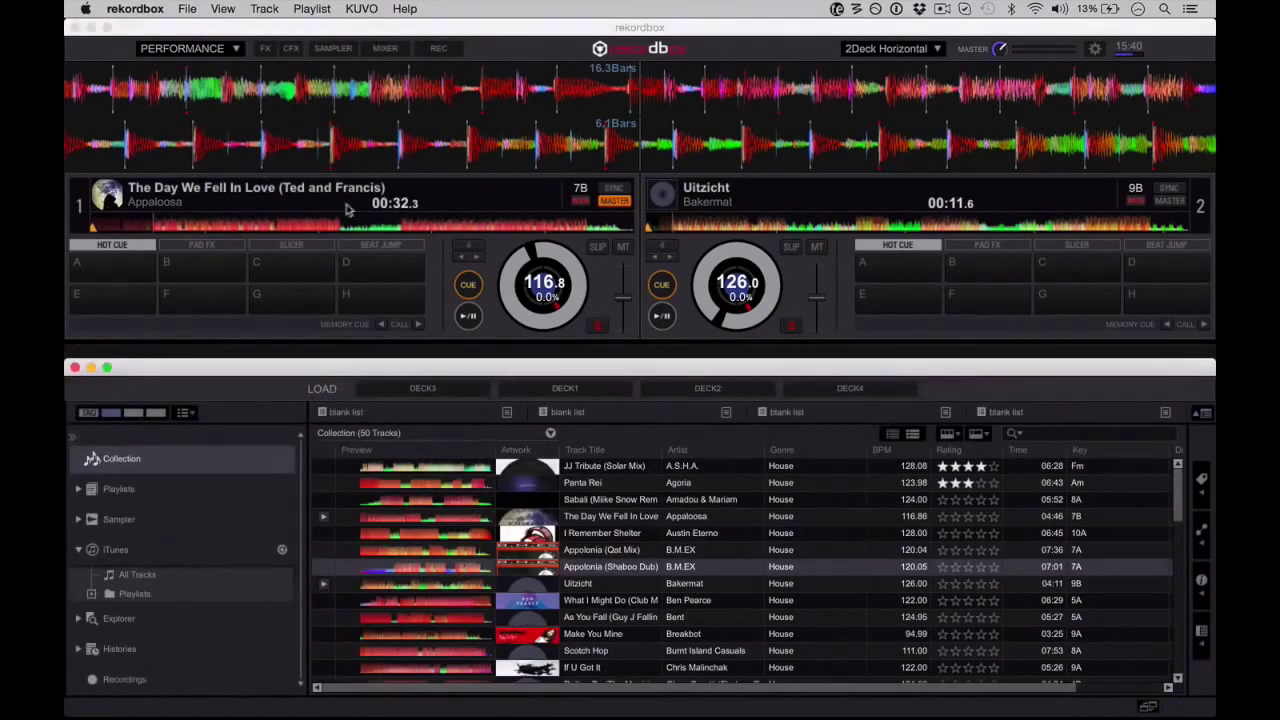
pyautogui.moveTo(475, 374)
pyautogui.mouseDown()
pyautogui.moveTo(571, 443)
pyautogui.moveTo(482, 357)
pyautogui.mouseUp()
pyautogui.moveTo(534, 27)
pyautogui.mouseDown()
pyautogui.moveTo(471, 143)
pyautogui.moveTo(471, 49)
pyautogui.moveTo(532, 22)
pyautogui.mouseUp()
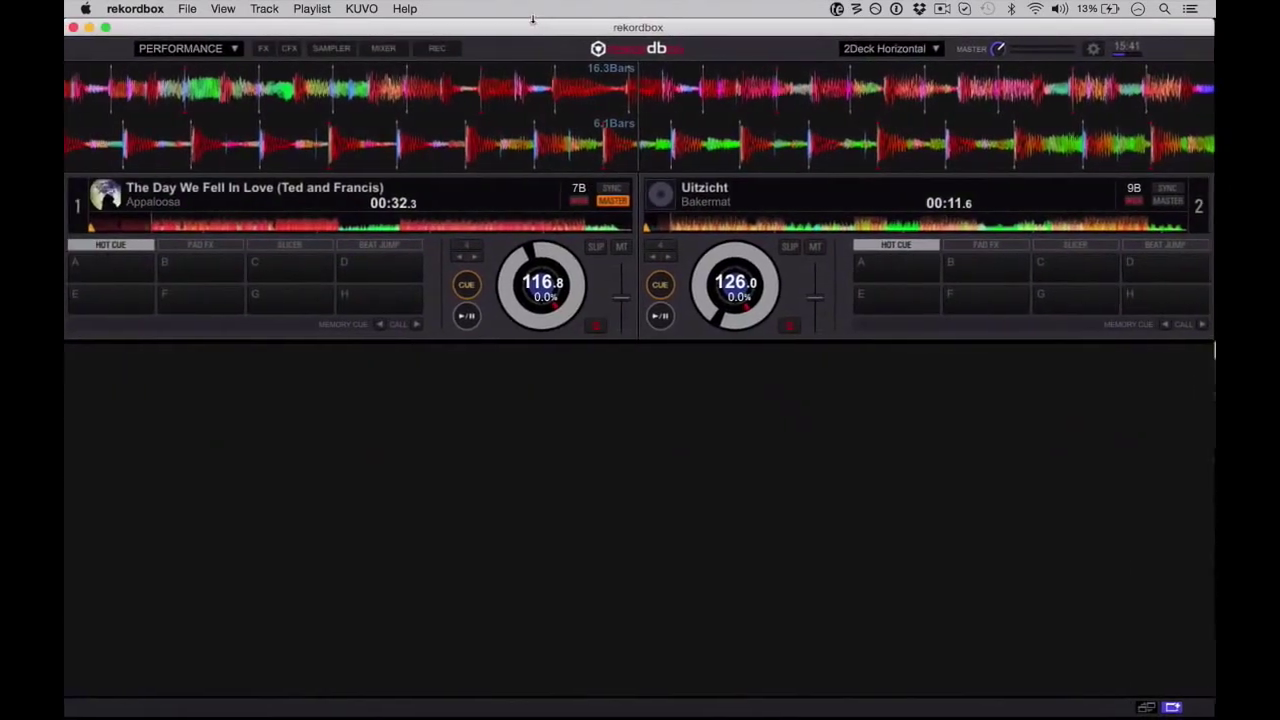
pyautogui.click(224, 9)
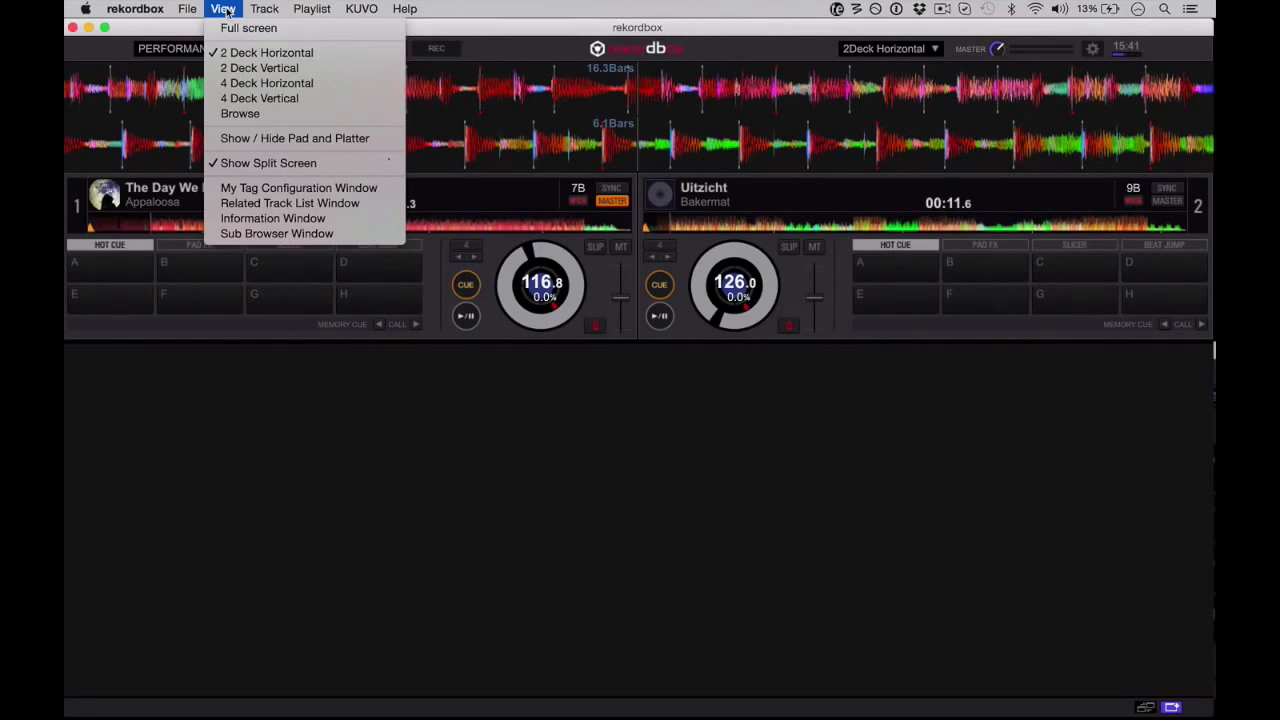
pyautogui.click(256, 164)
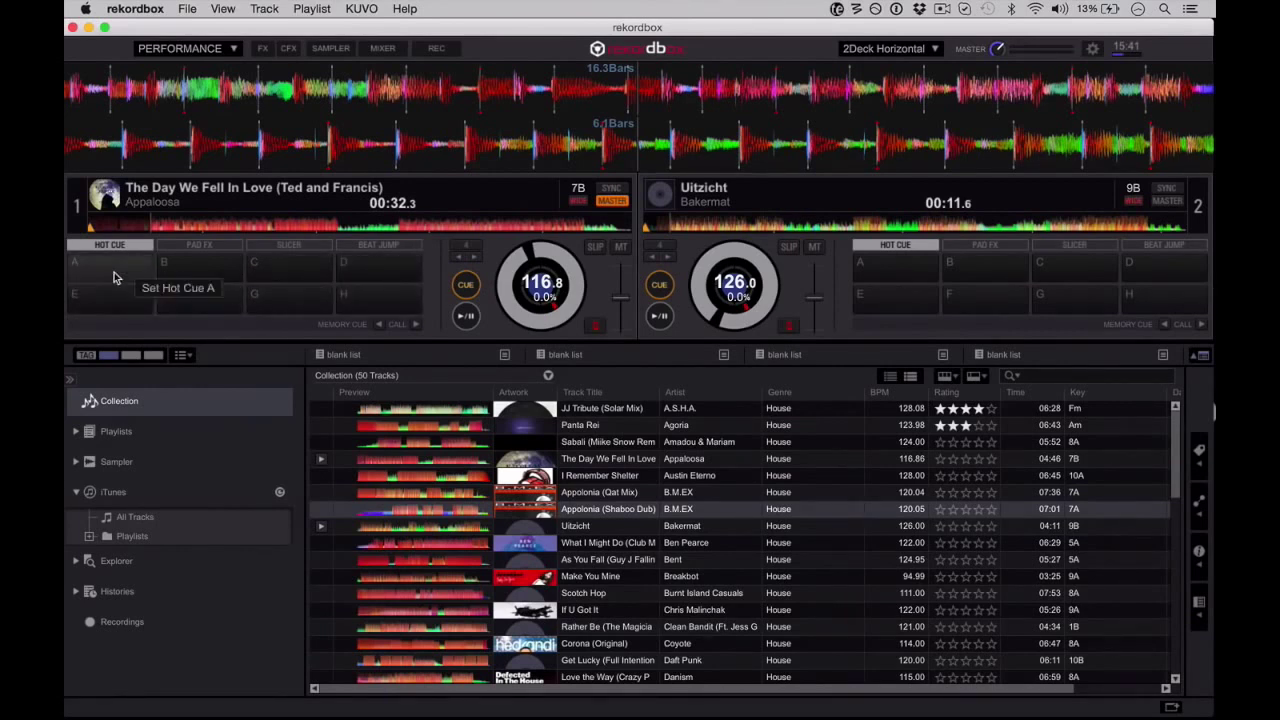
# Play deck 1, set hot cue A at 0:37, recall it twice, and switch to Pad FX
pyautogui.click(467, 317)
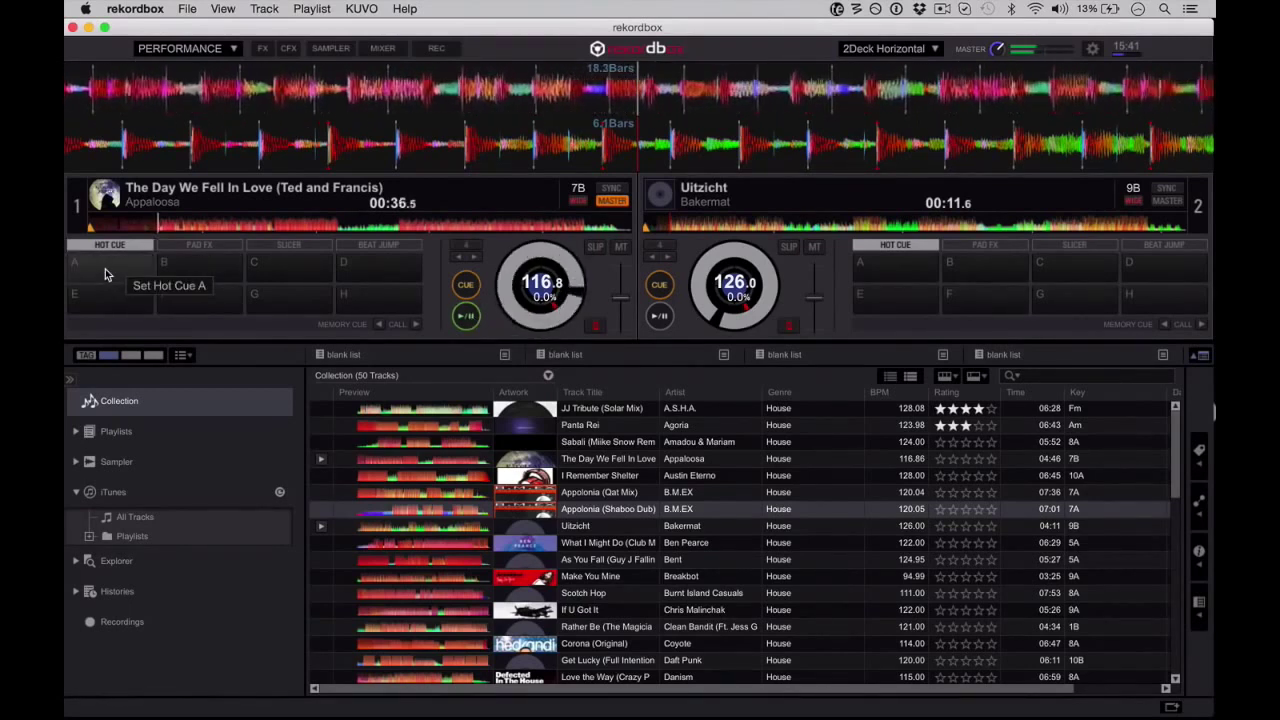
pyautogui.click(105, 271)
pyautogui.click(105, 271)
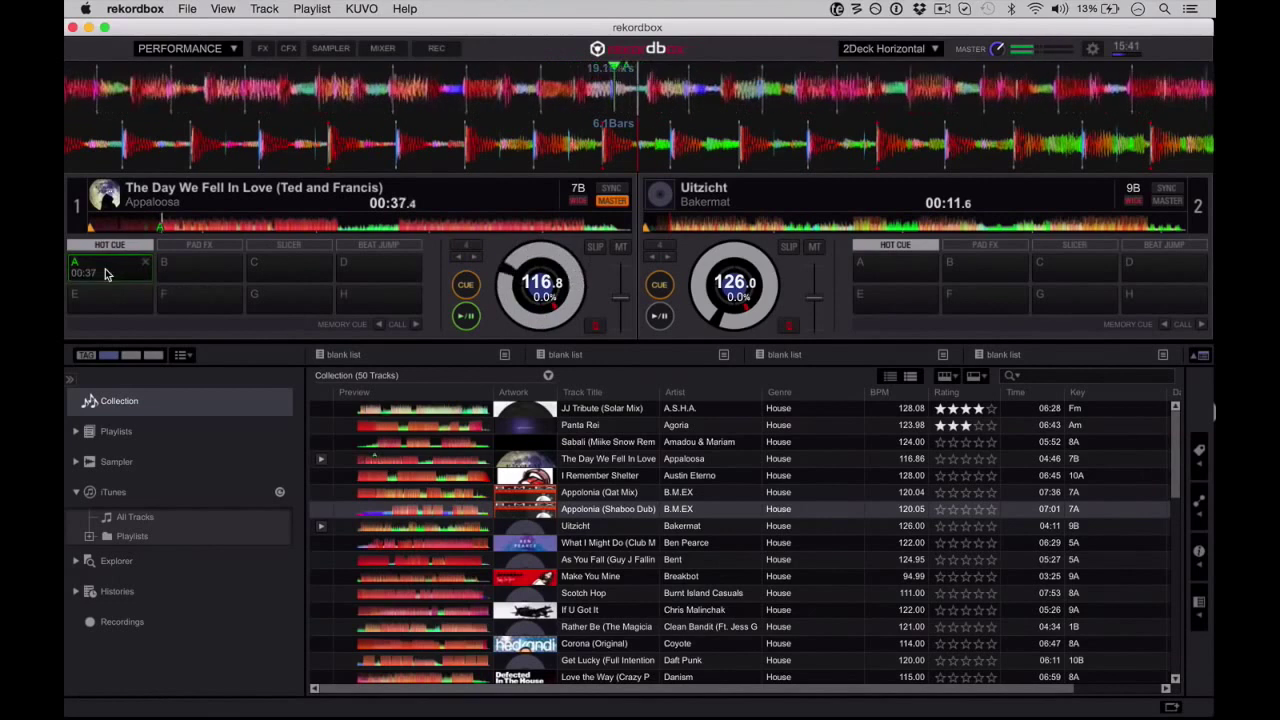
pyautogui.click(105, 271)
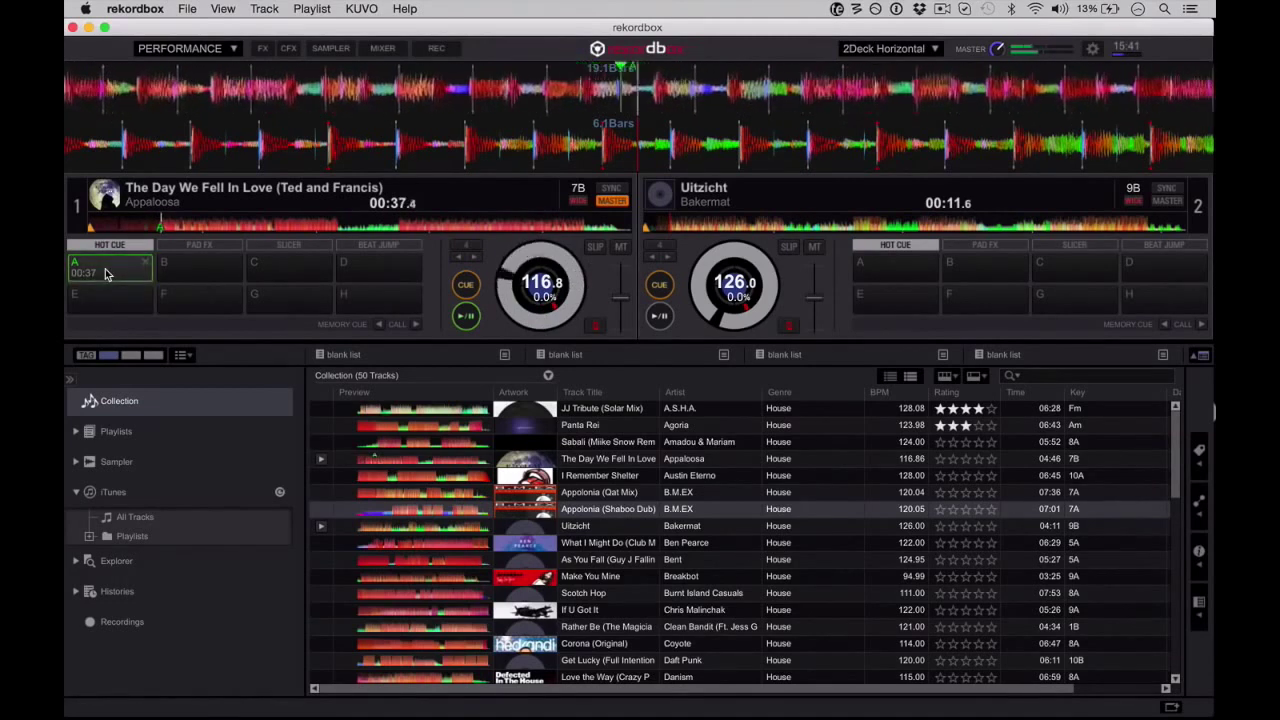
pyautogui.click(212, 245)
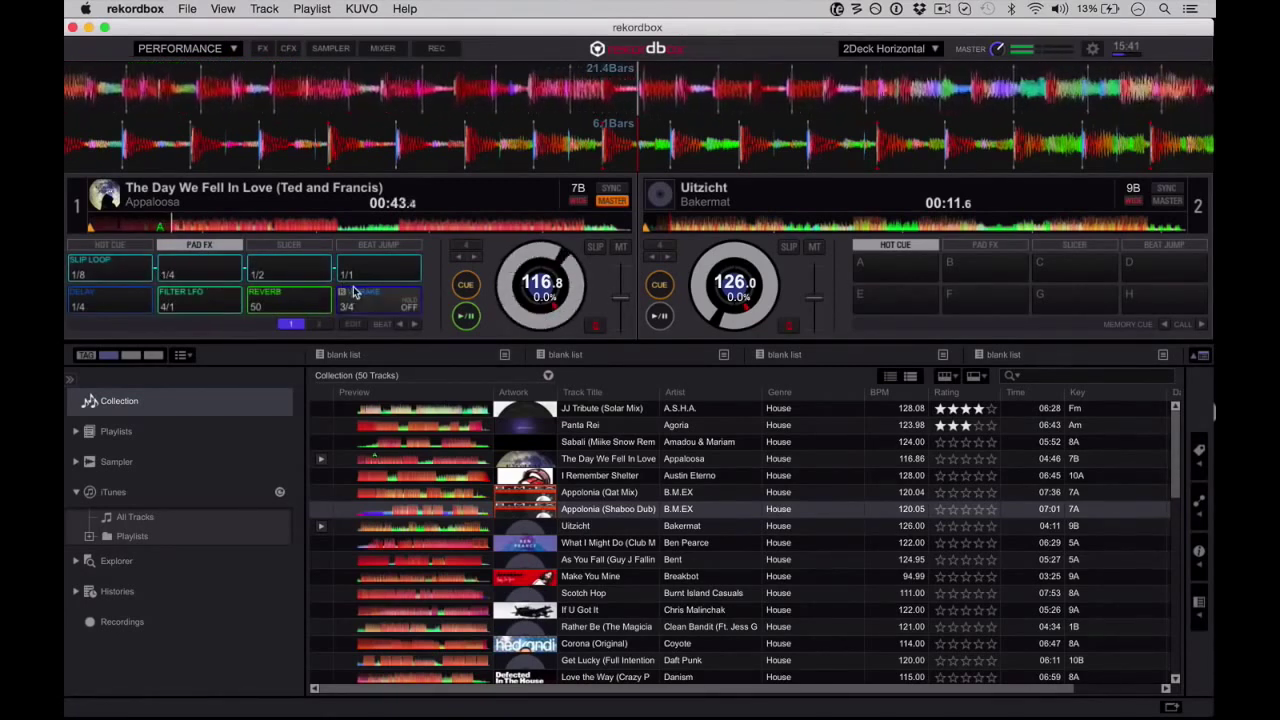
# Fire deck 1's 1/4, 1/2, 1/8 and 1/1 loop-roll pads, then release
pyautogui.click(196, 277)
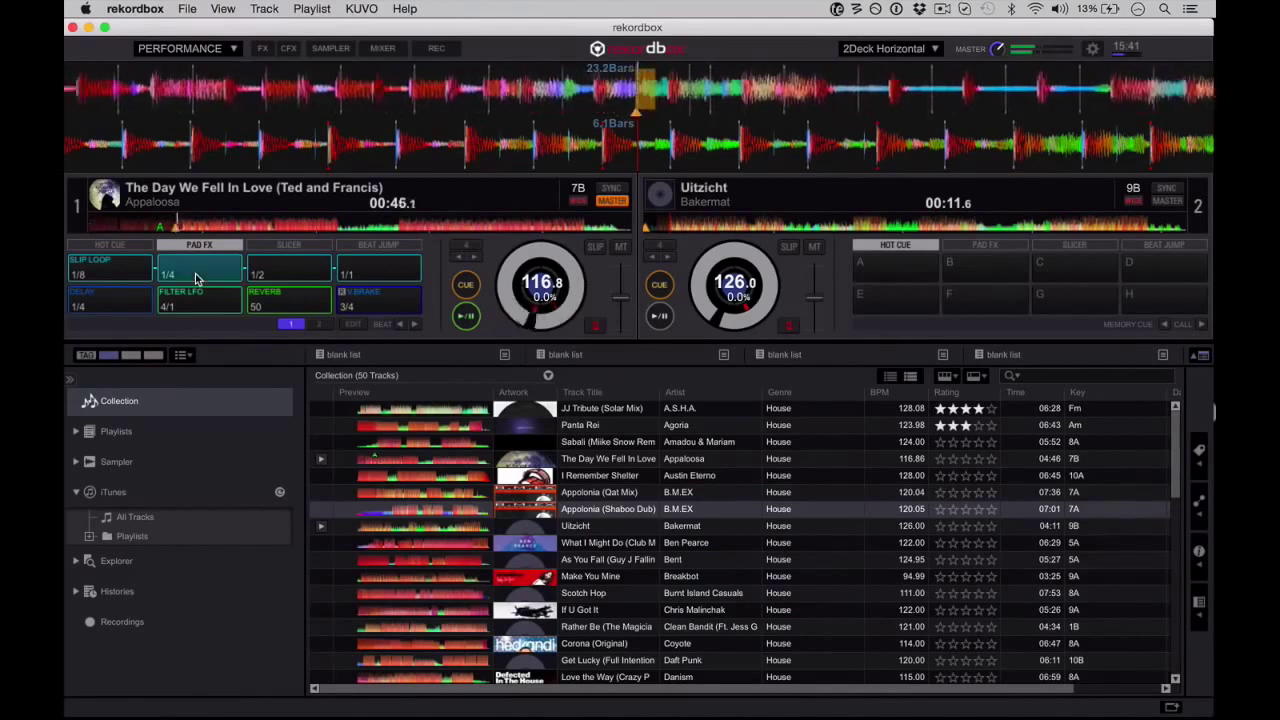
pyautogui.click(289, 276)
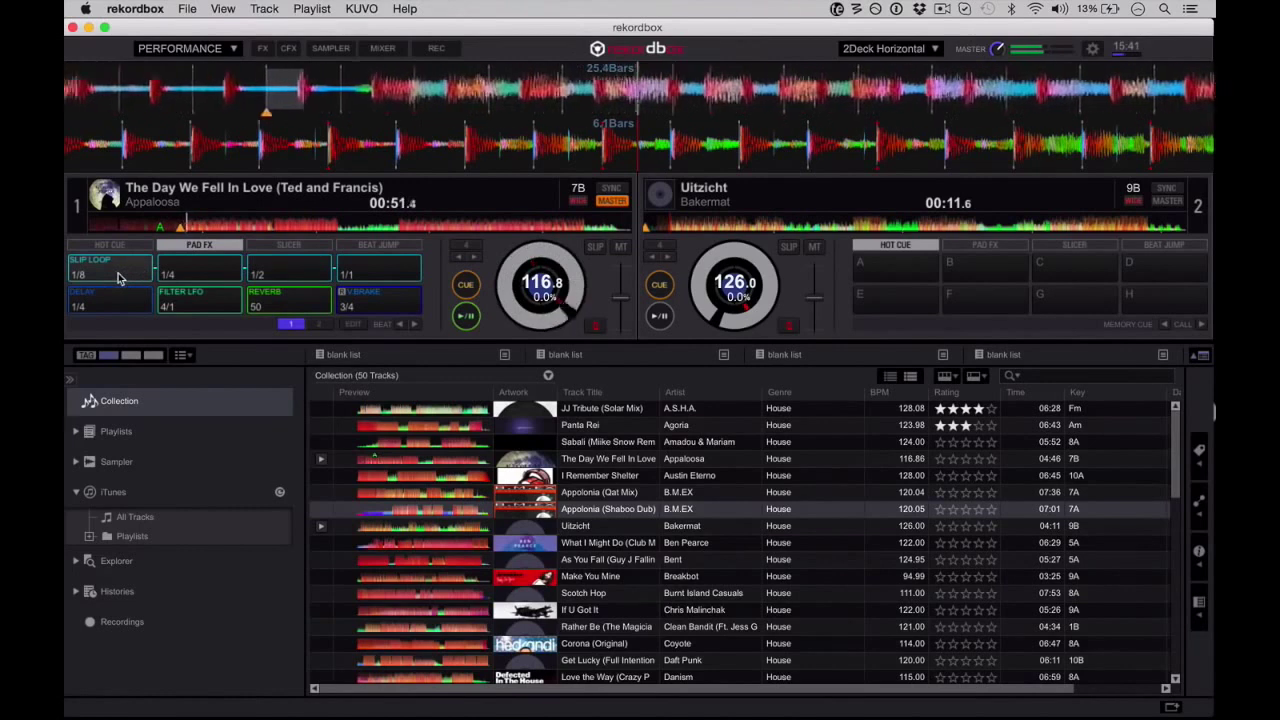
pyautogui.moveTo(118, 277); pyautogui.dragTo(281, 272)
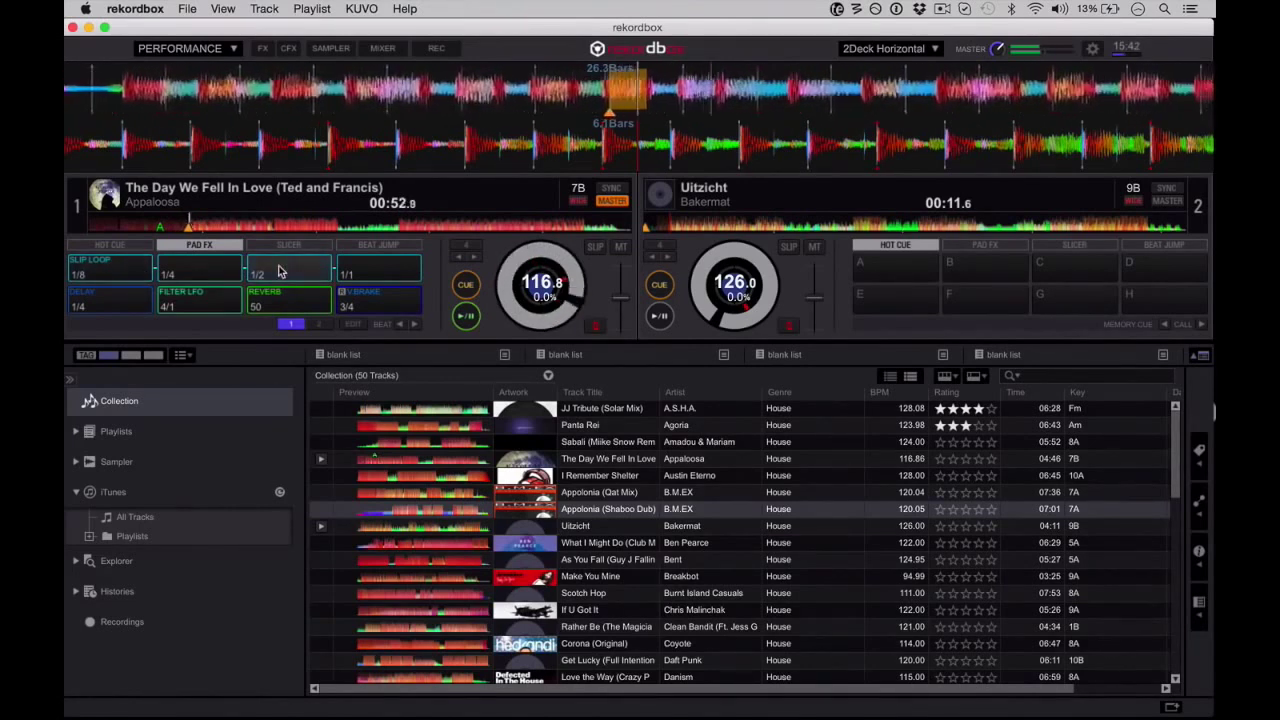
pyautogui.click(373, 276)
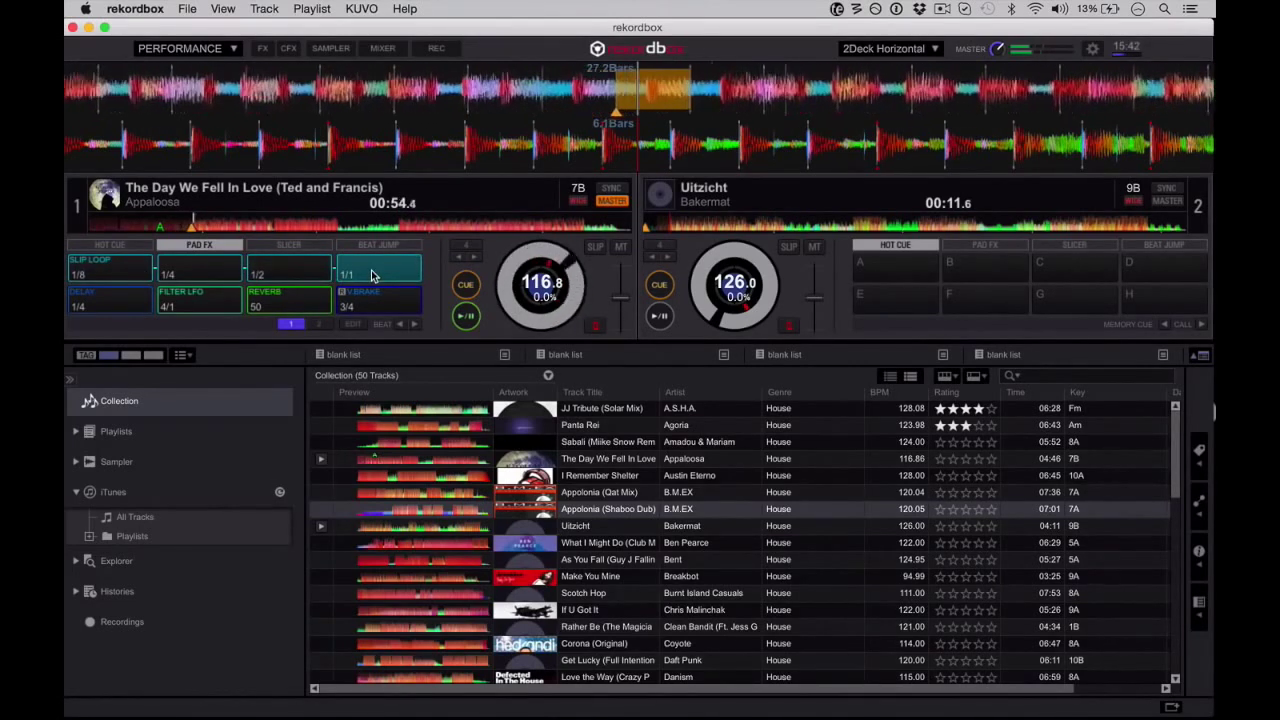
pyautogui.click(372, 276)
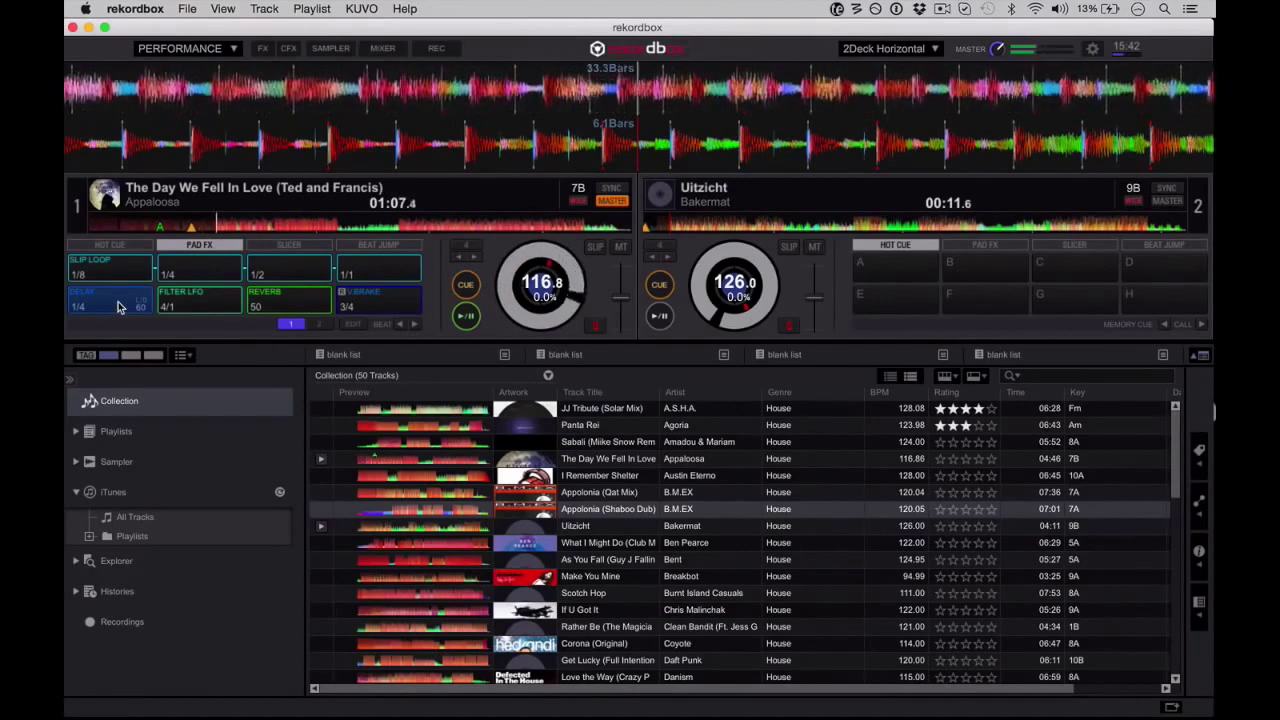
# Apply the Filter LFO, reverb and vinyl brake pad effects, then show the second effect bank
pyautogui.click(184, 304)
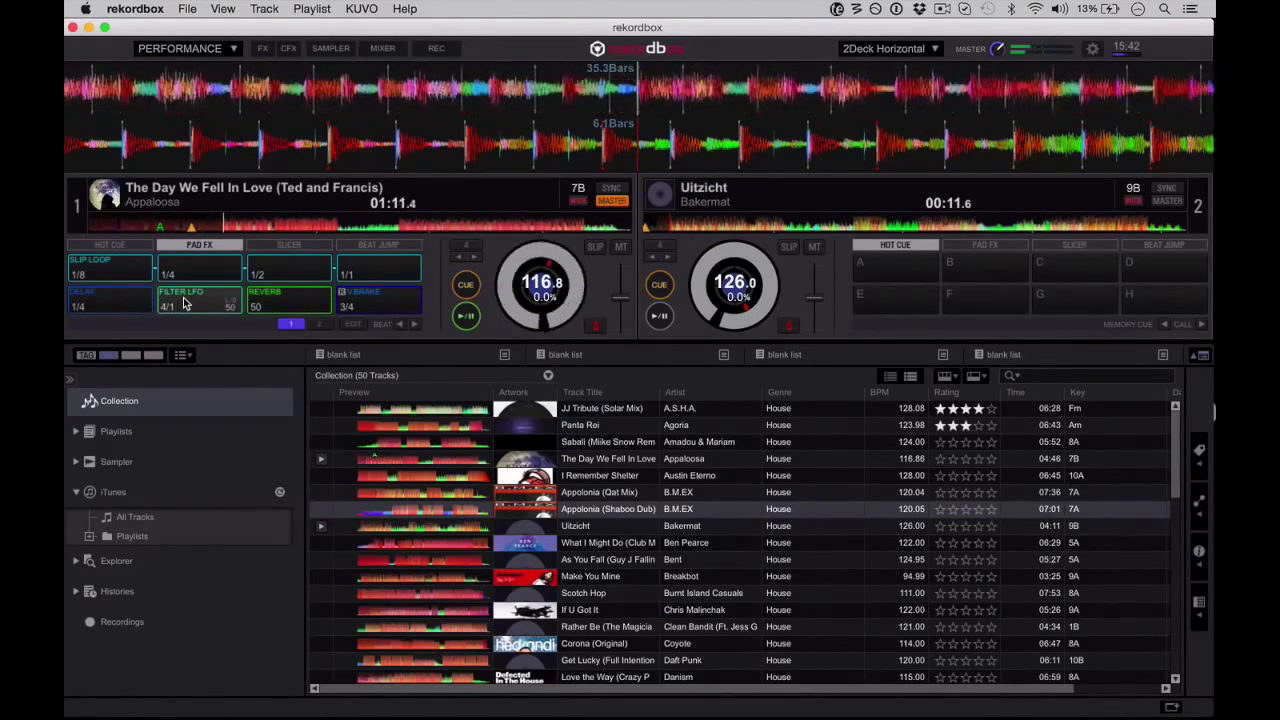
pyautogui.click(184, 304)
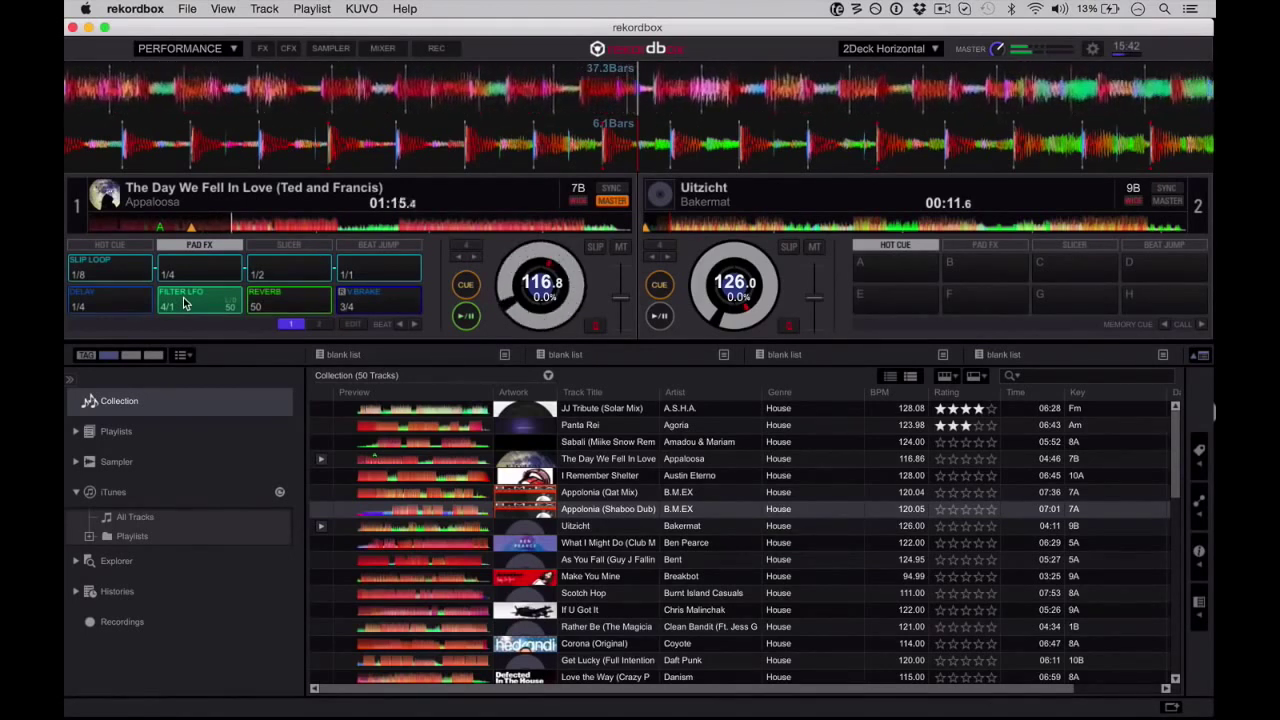
pyautogui.moveTo(184, 304); pyautogui.dragTo(290, 300)
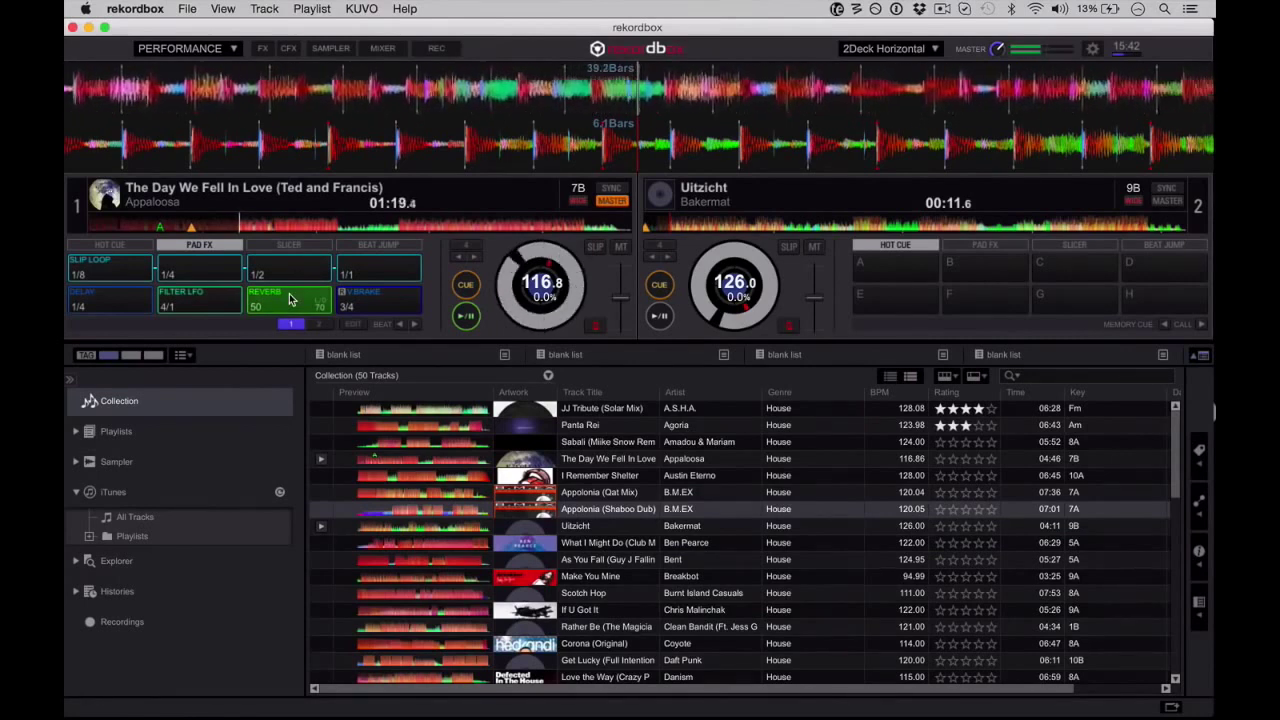
pyautogui.moveTo(290, 300); pyautogui.dragTo(372, 305)
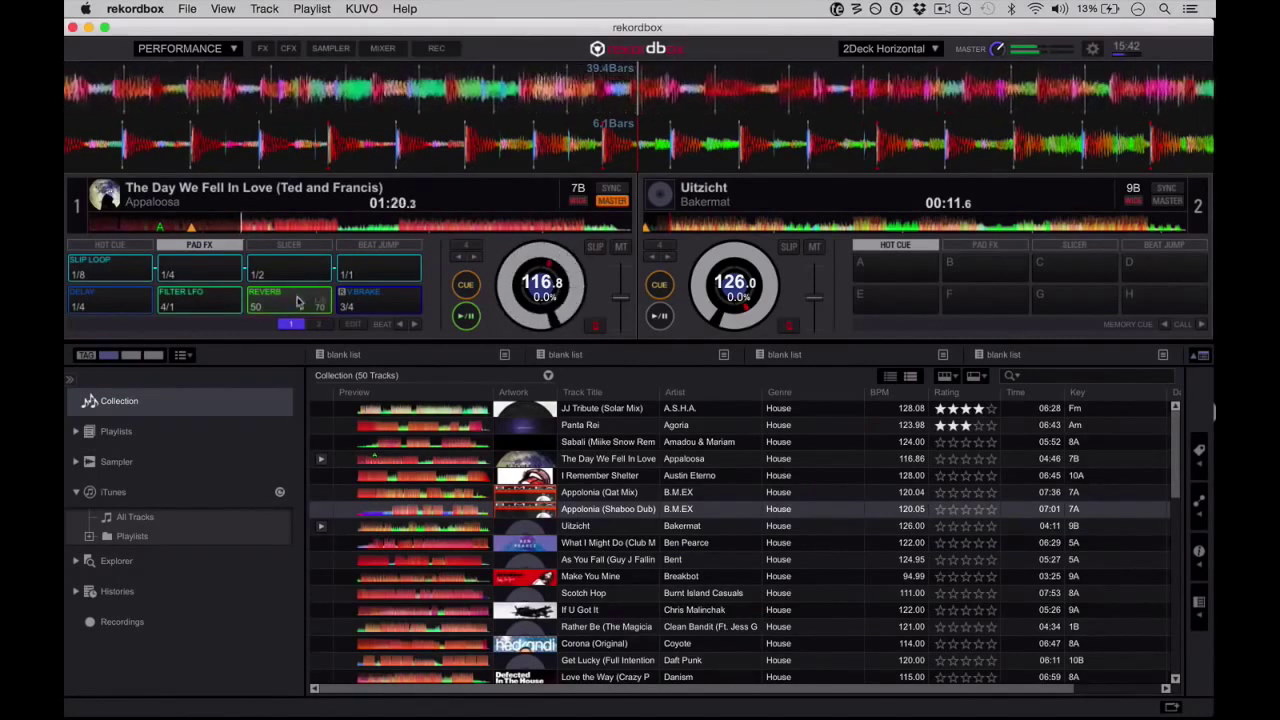
pyautogui.click(370, 305)
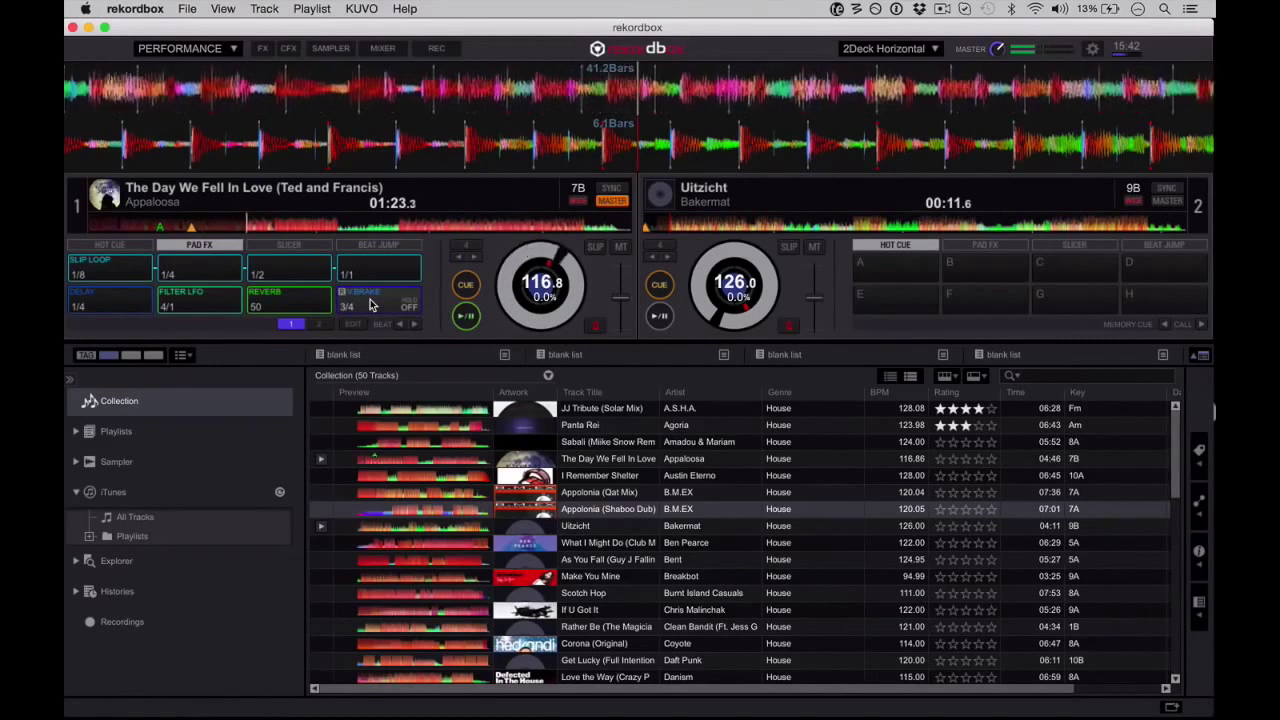
pyautogui.click(370, 305)
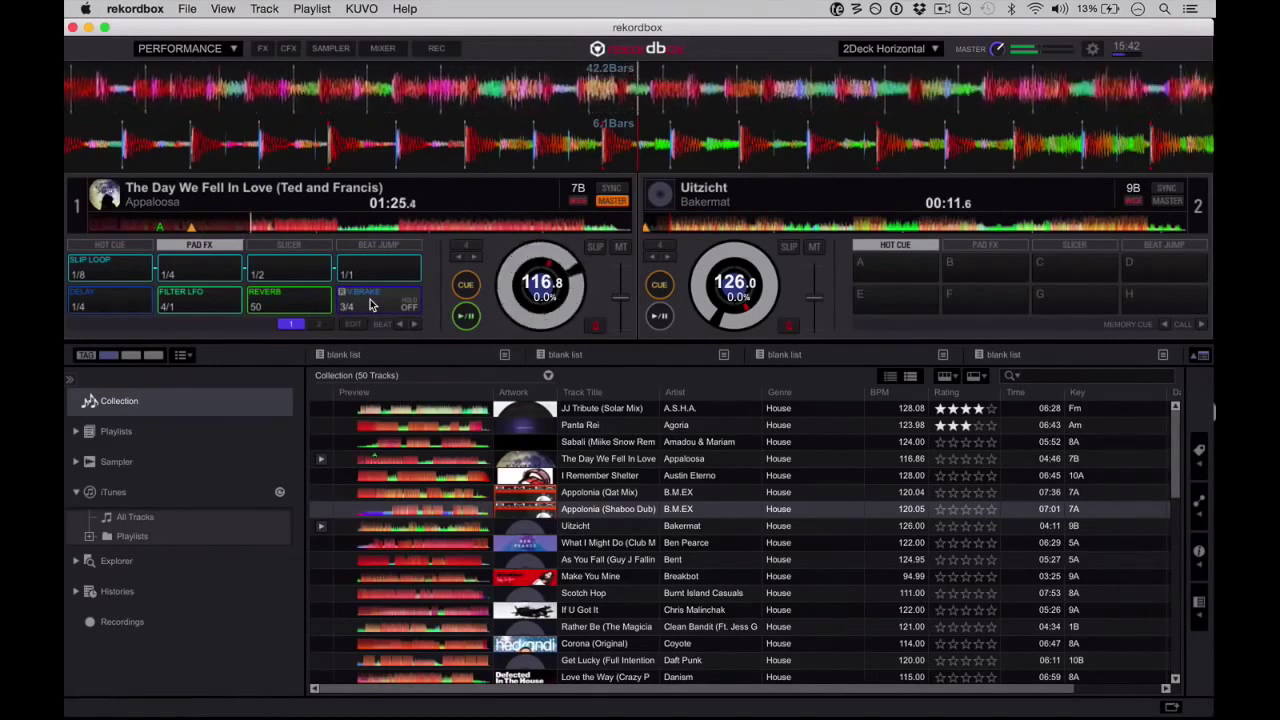
pyautogui.click(370, 305)
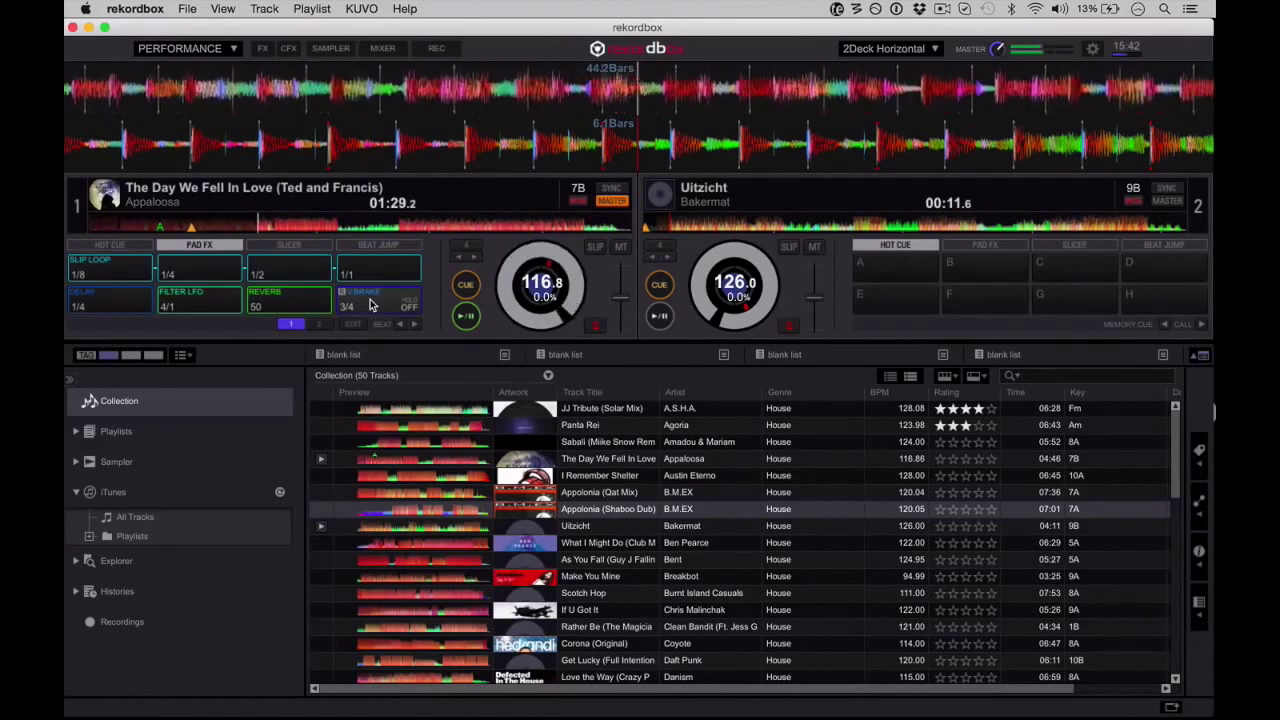
pyautogui.click(312, 326)
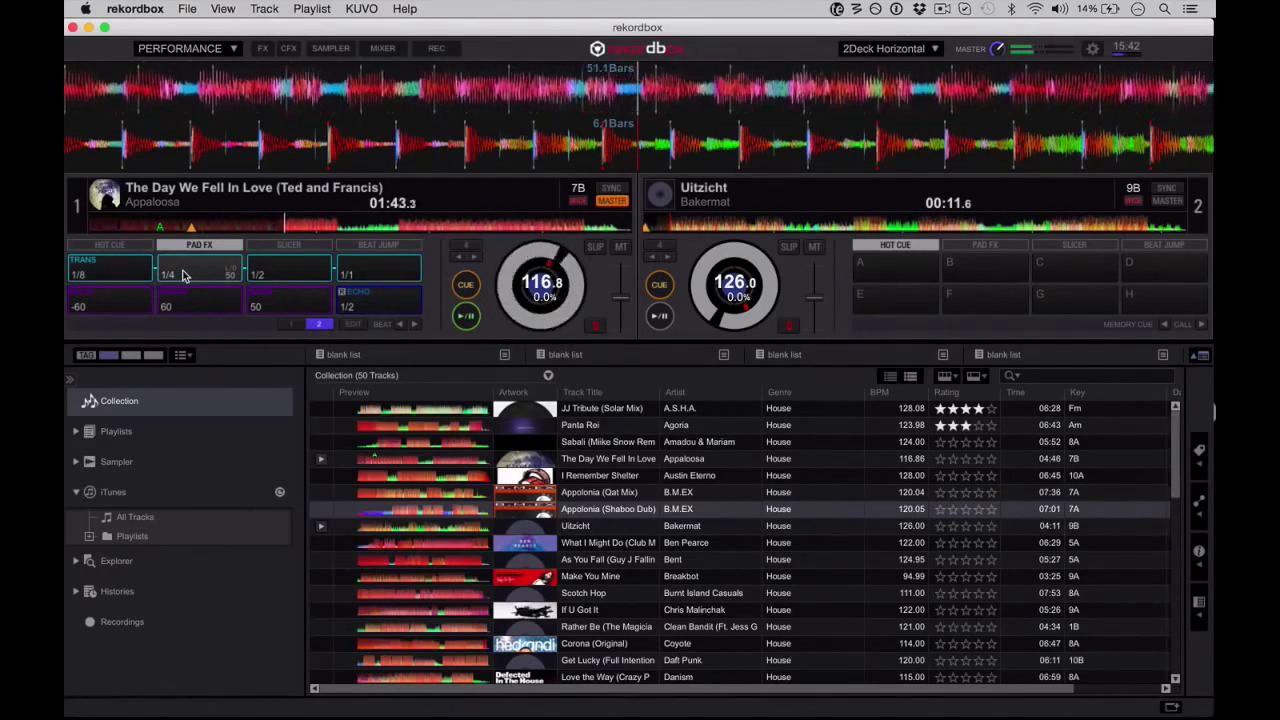
# Trigger the 1/4, 1/1, -60 and 60 pad effects from deck 1's second bank
pyautogui.click(183, 276)
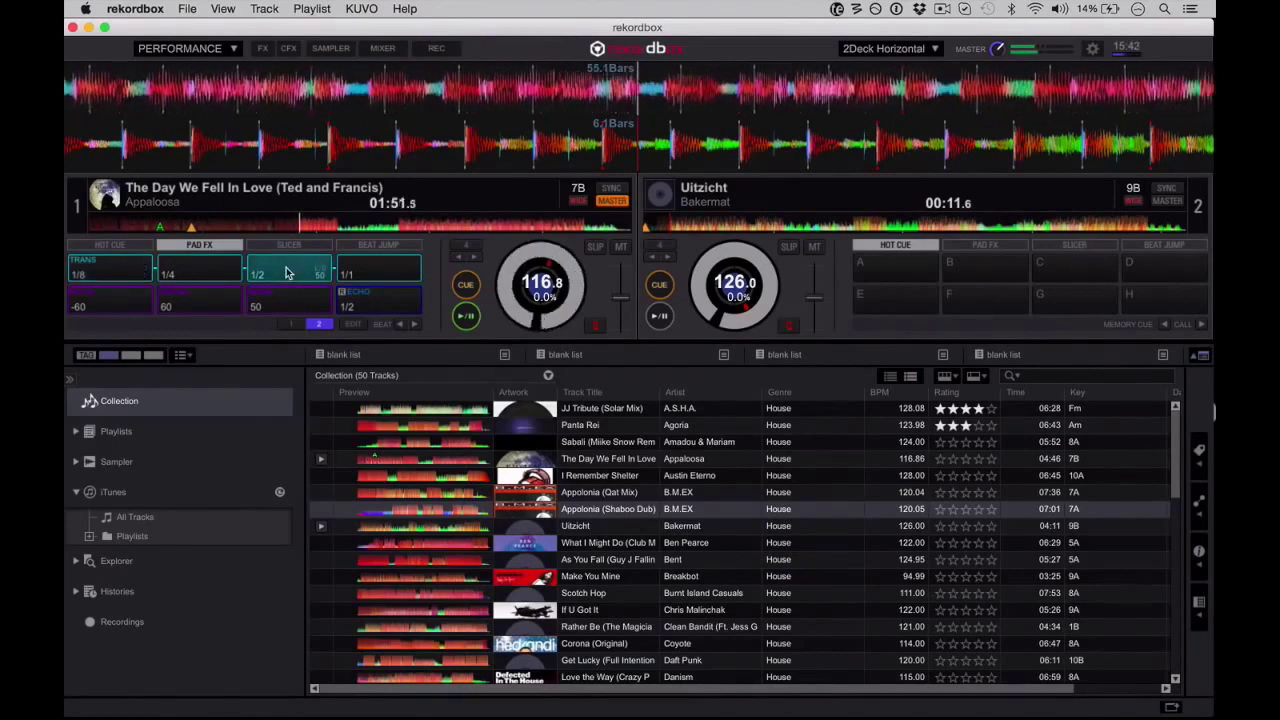
pyautogui.click(375, 271)
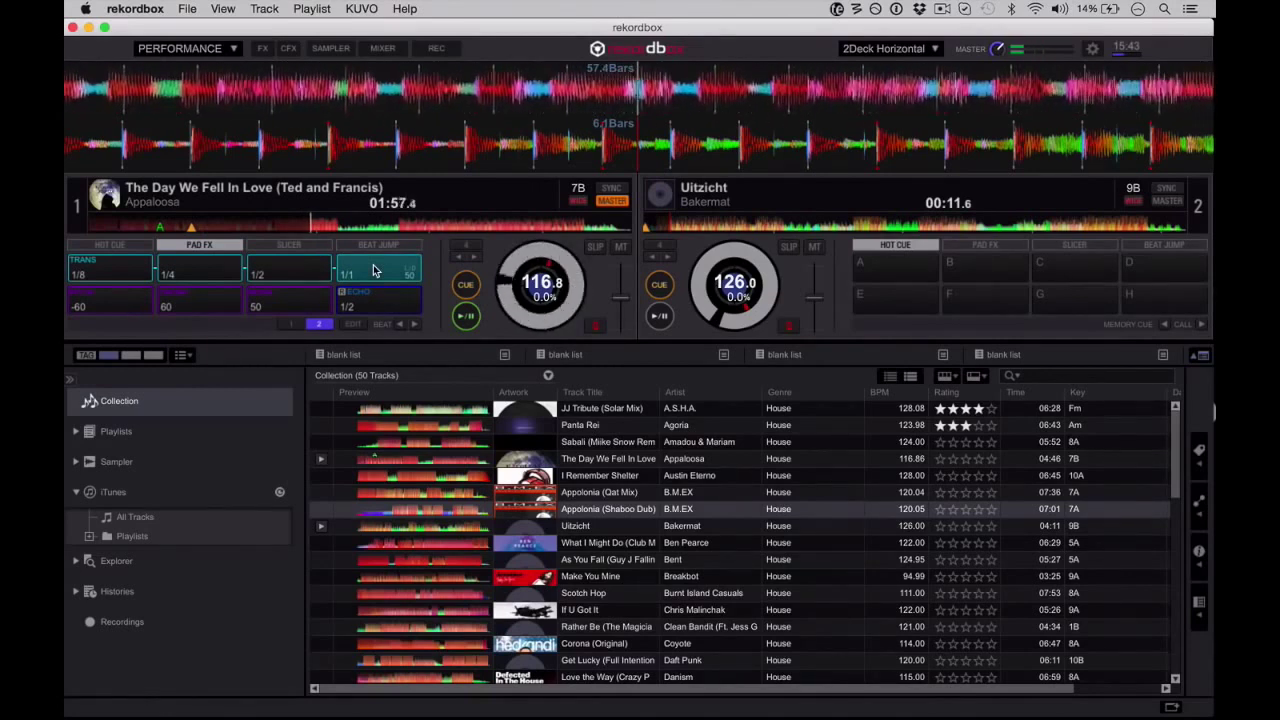
pyautogui.click(101, 305)
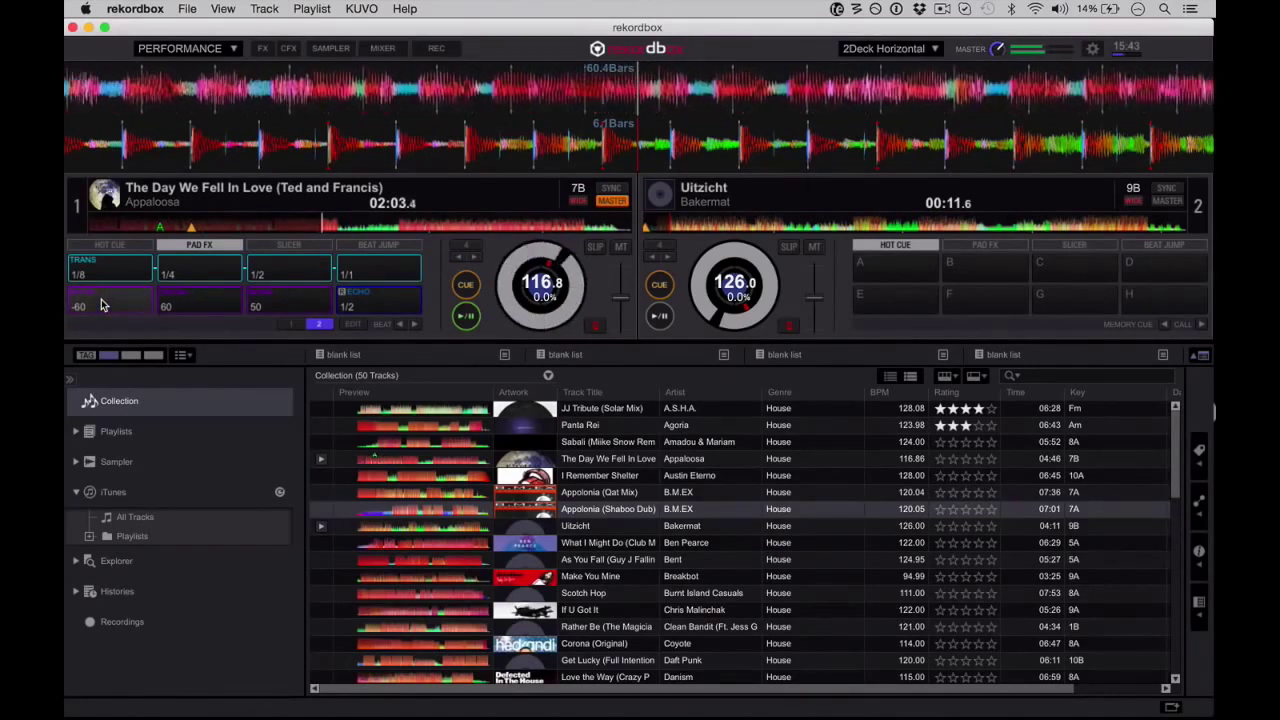
pyautogui.click(183, 302)
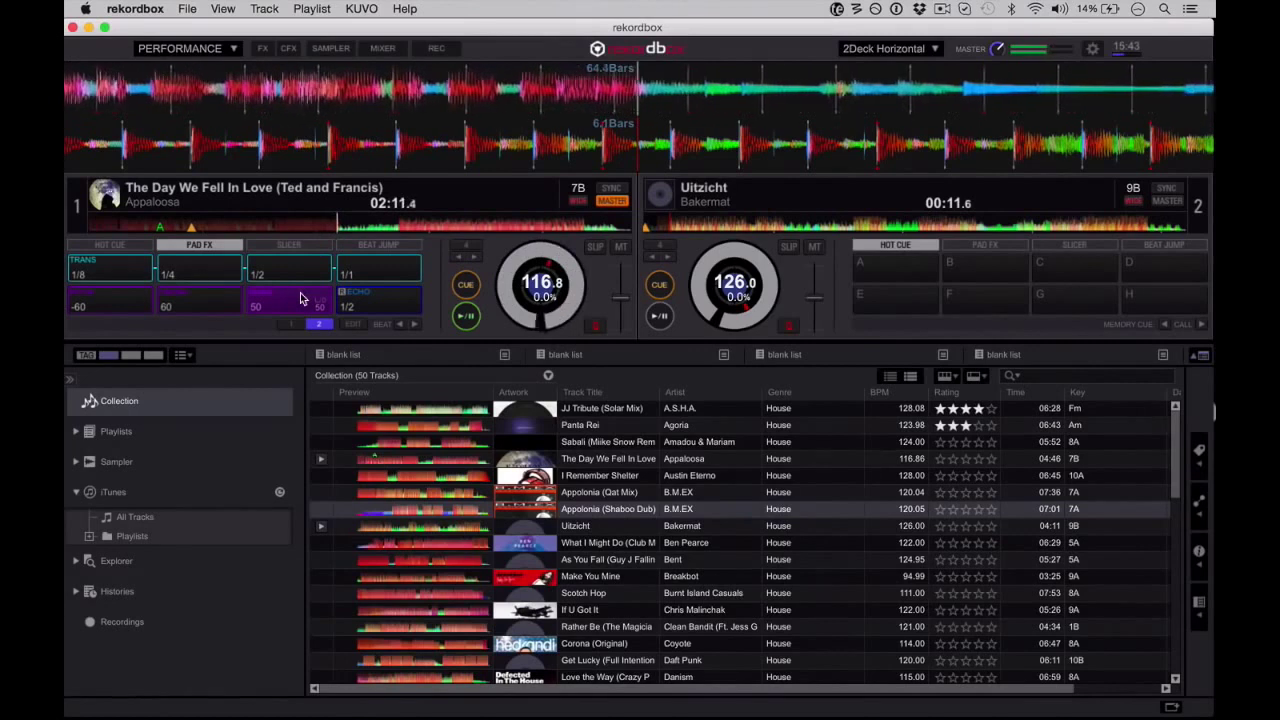
# Toggle the ECHO 1/2 pad on and off twice, then view the first bank's editable parameters
pyautogui.click(378, 307)
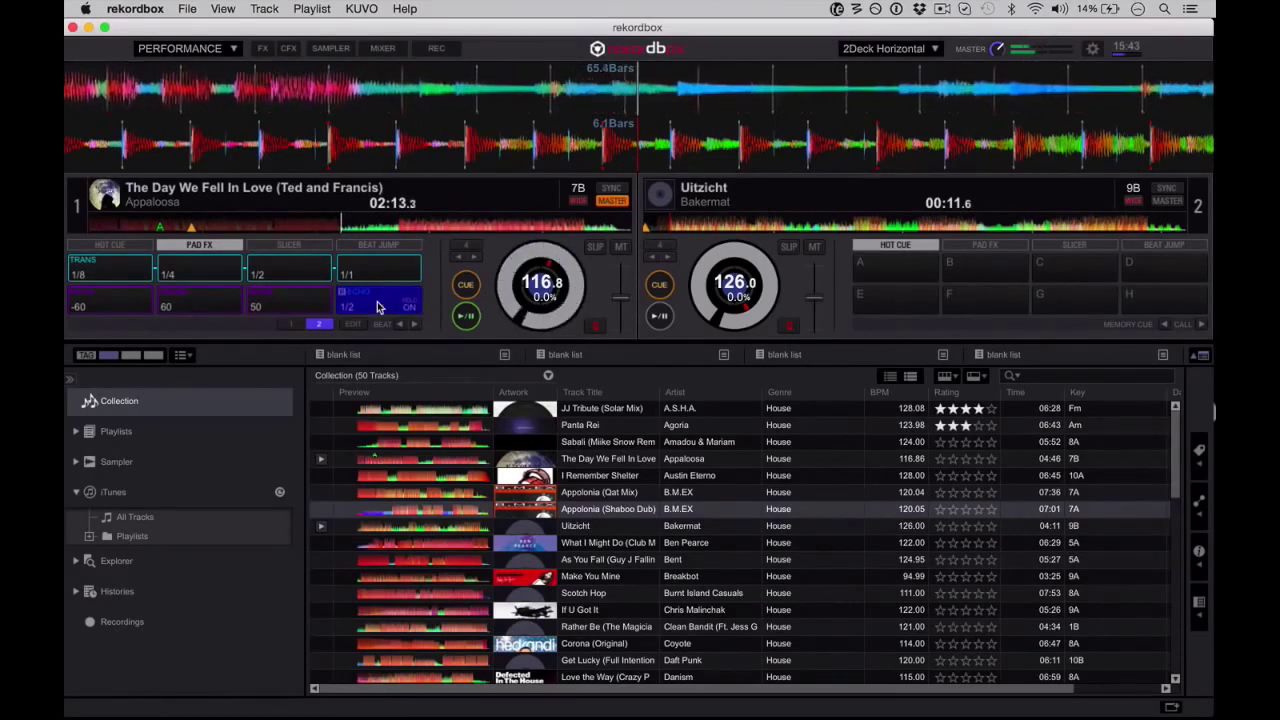
pyautogui.click(378, 307)
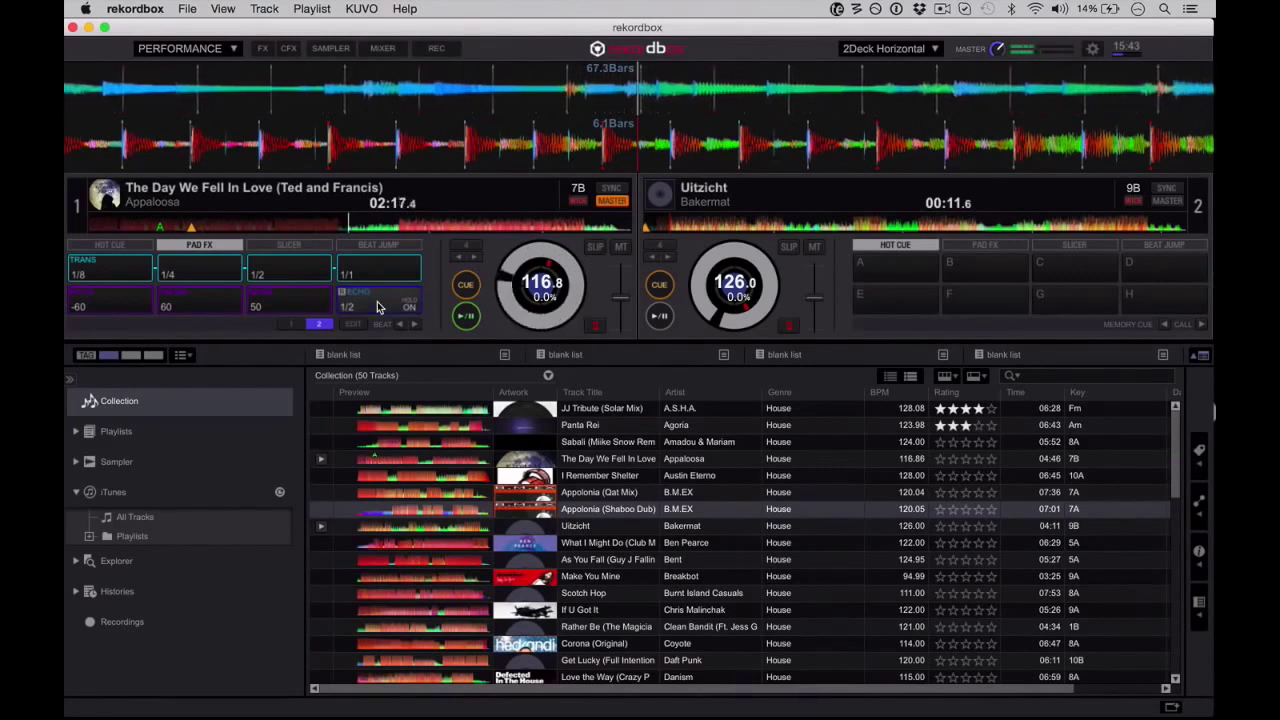
pyautogui.click(378, 307)
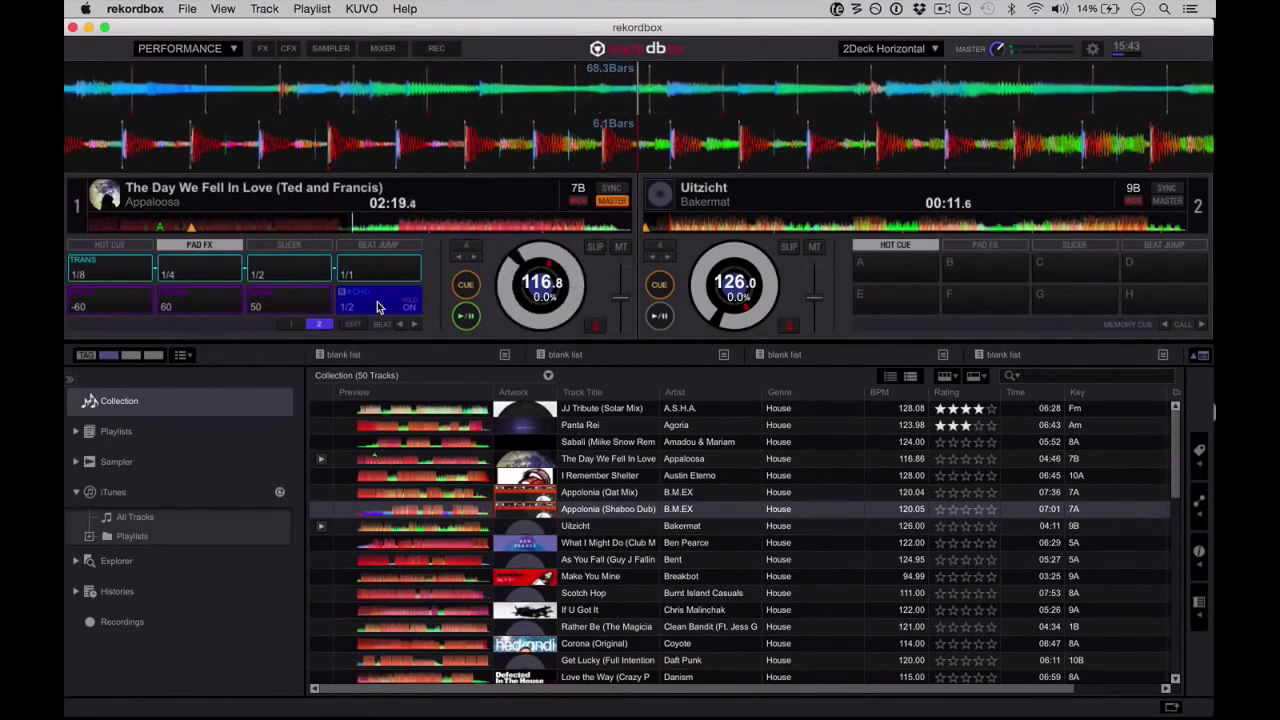
pyautogui.click(378, 307)
pyautogui.click(291, 324)
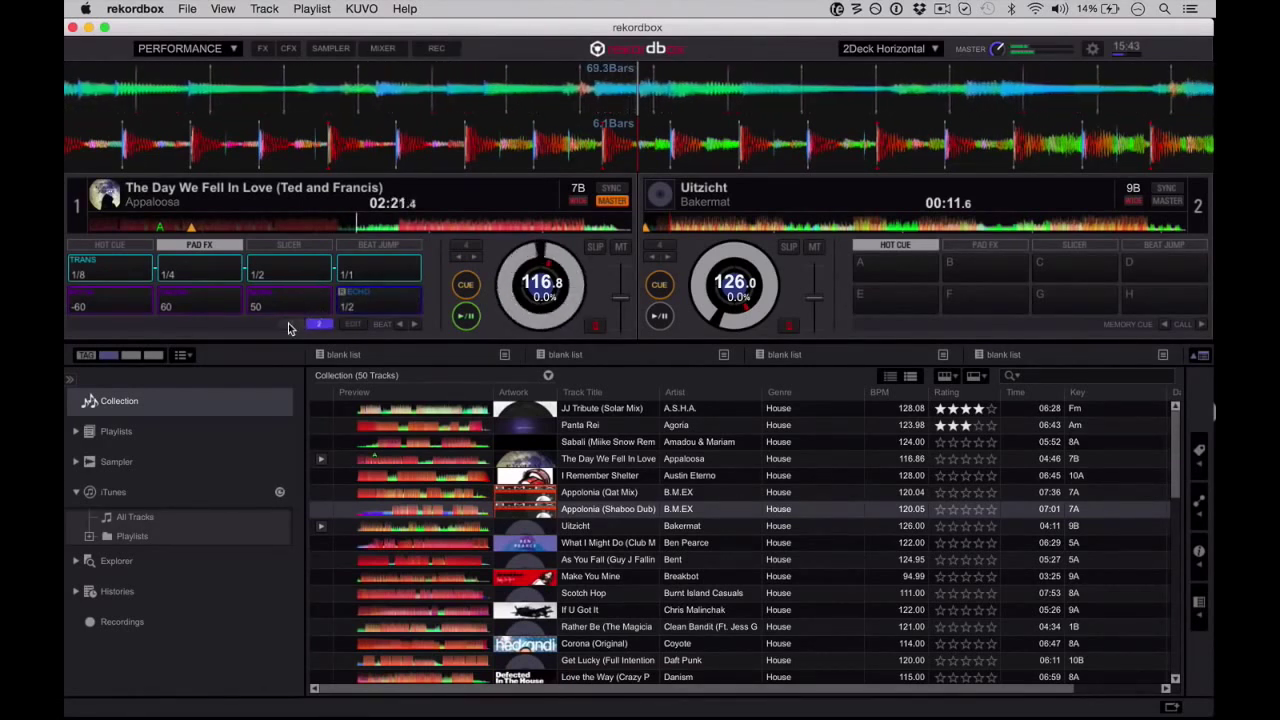
pyautogui.click(350, 325)
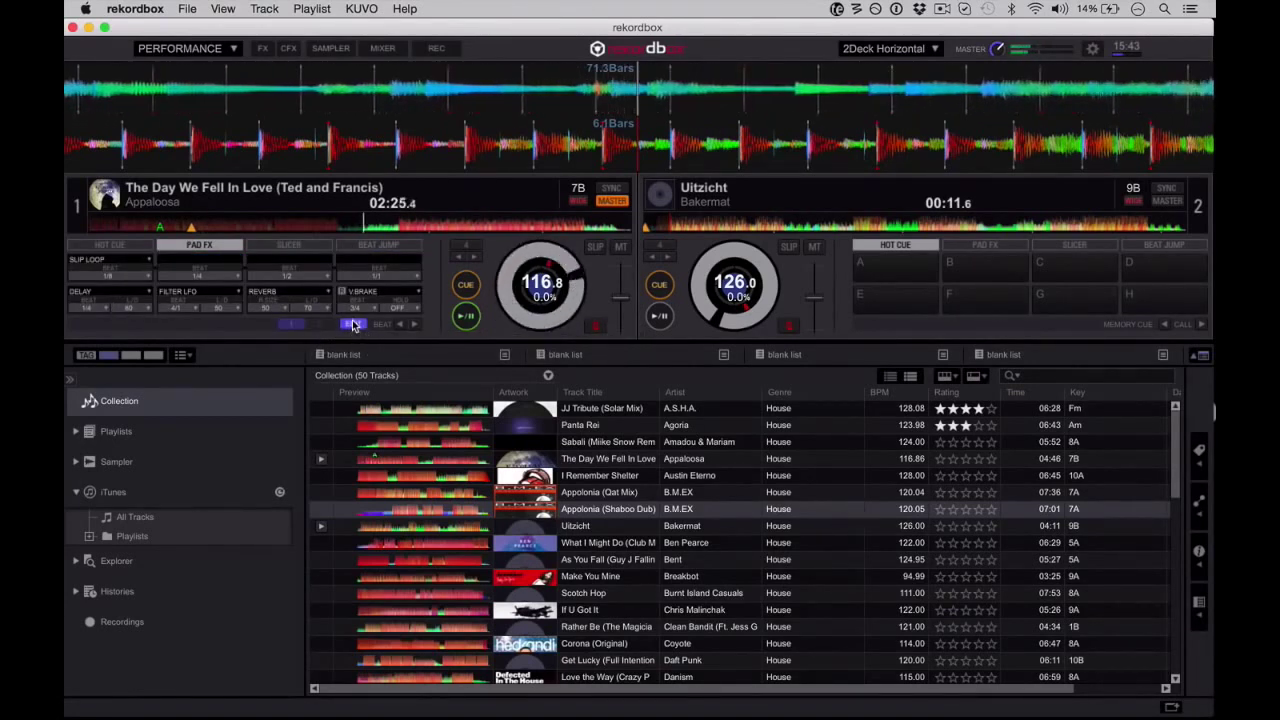
pyautogui.click(352, 325)
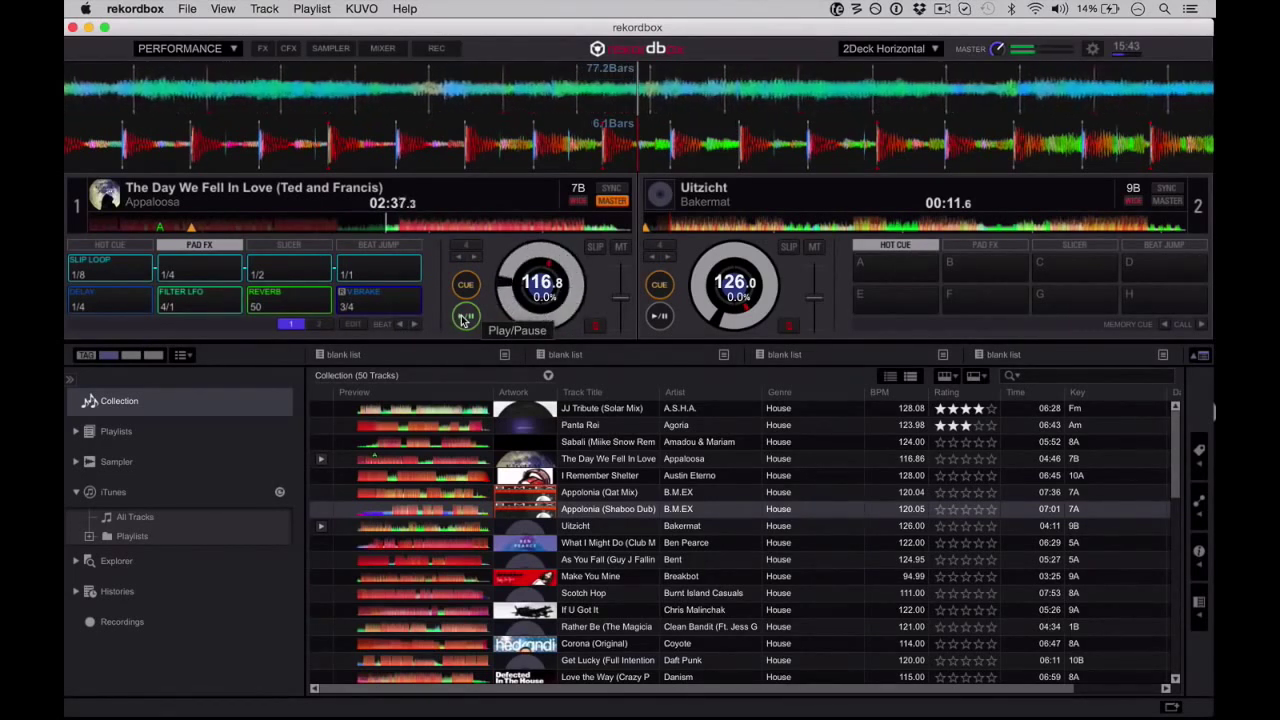
# Show the beat FX units and browse effect lists for the UP ECHO and SPIRAL slots
pyautogui.click(258, 51)
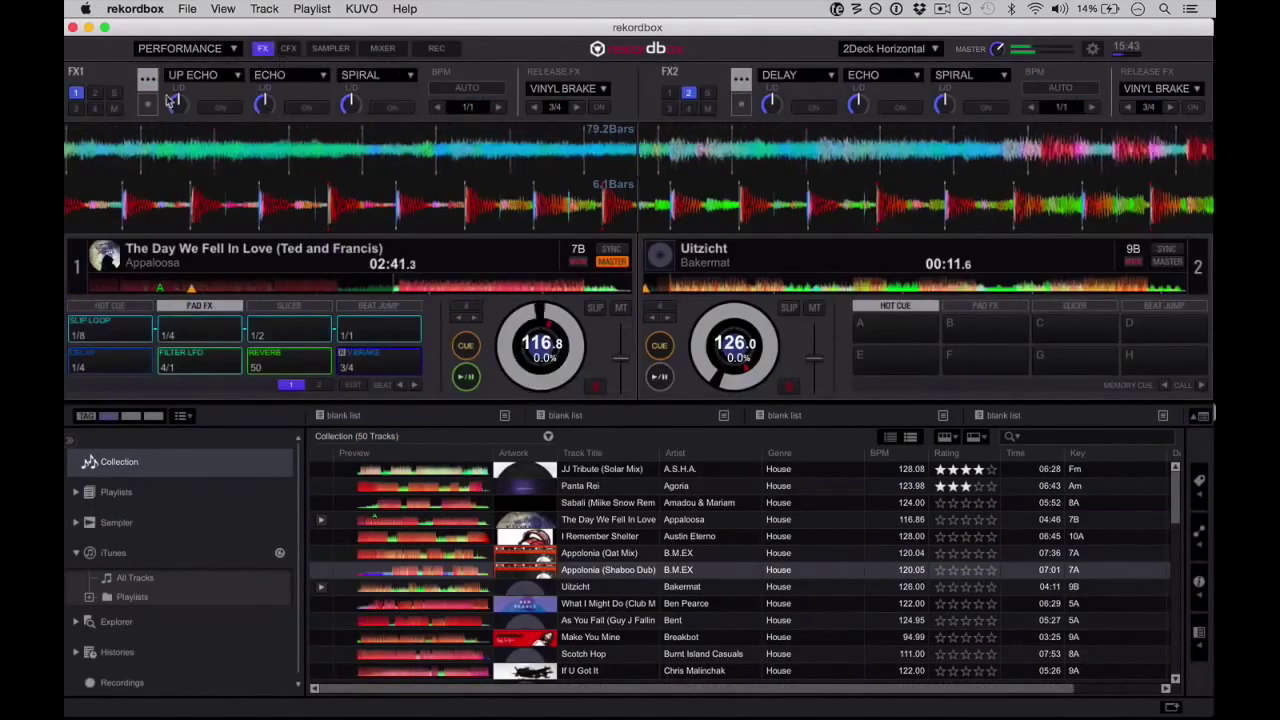
pyautogui.click(232, 77)
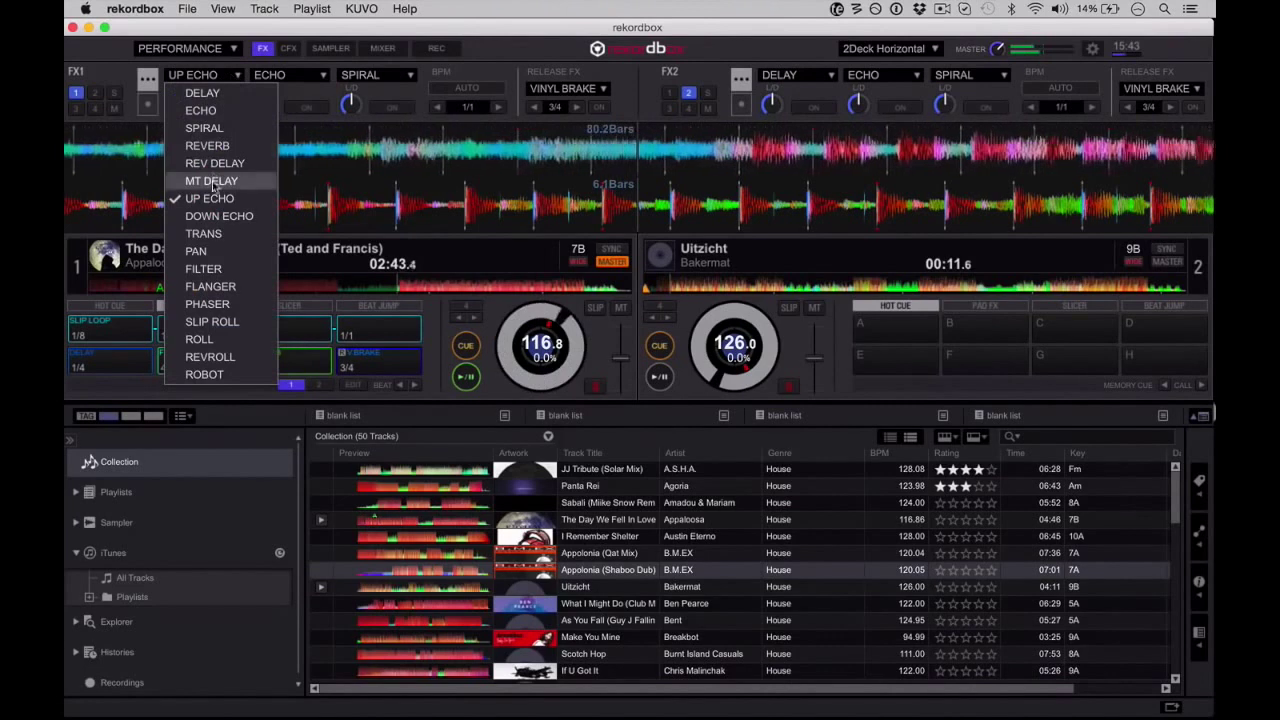
pyautogui.click(232, 78)
pyautogui.click(321, 82)
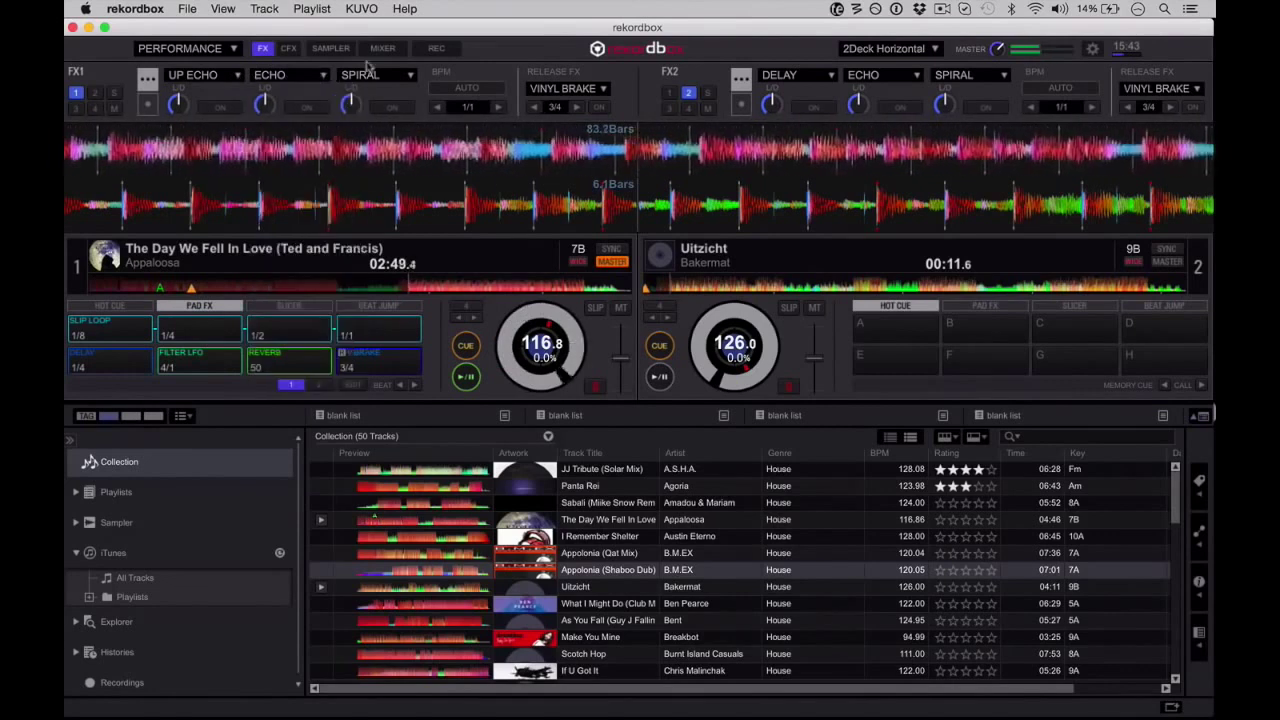
pyautogui.click(399, 86)
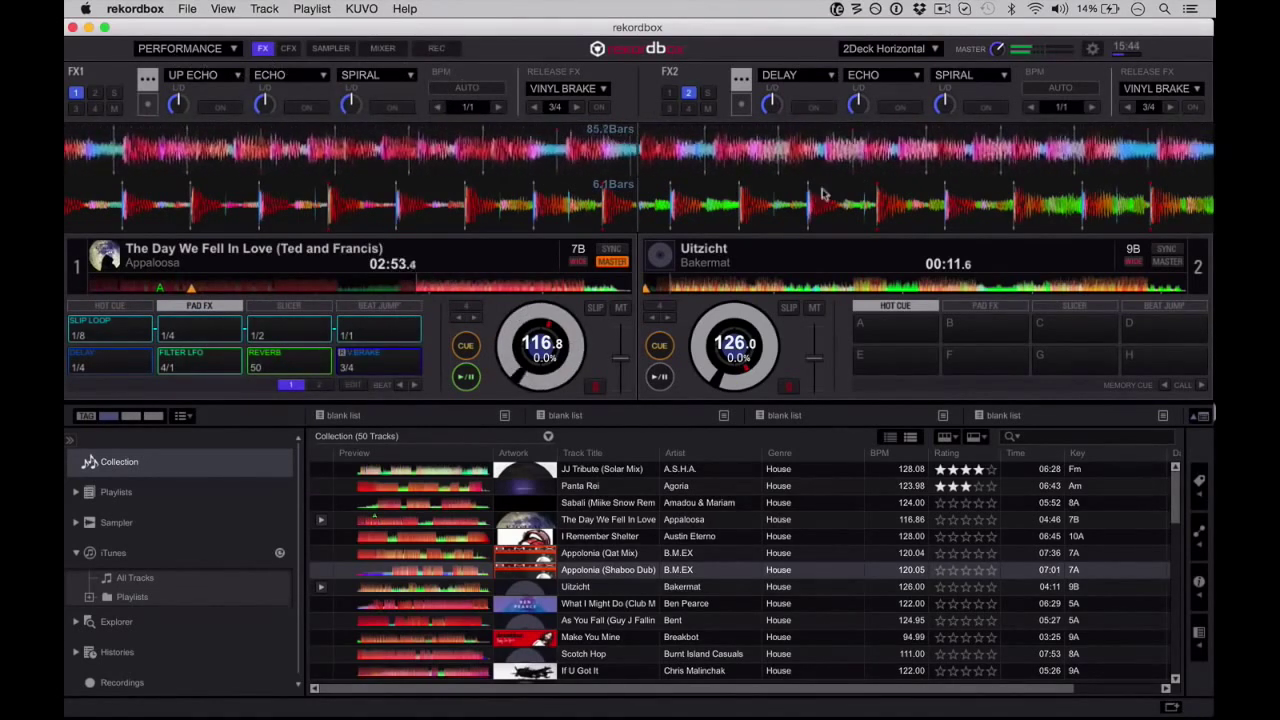
# Toggle FX2's deck-assign buttons until no deck is assigned, then show Sound Color FX
pyautogui.click(669, 93)
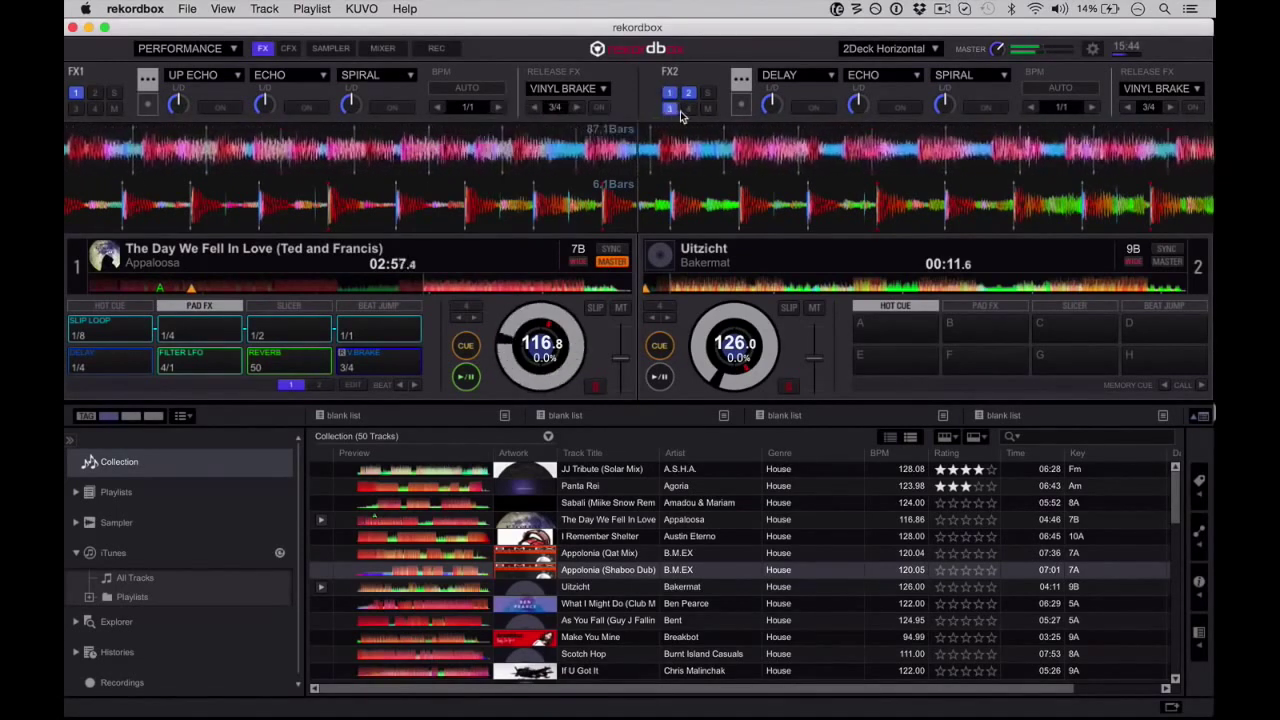
pyautogui.click(674, 94)
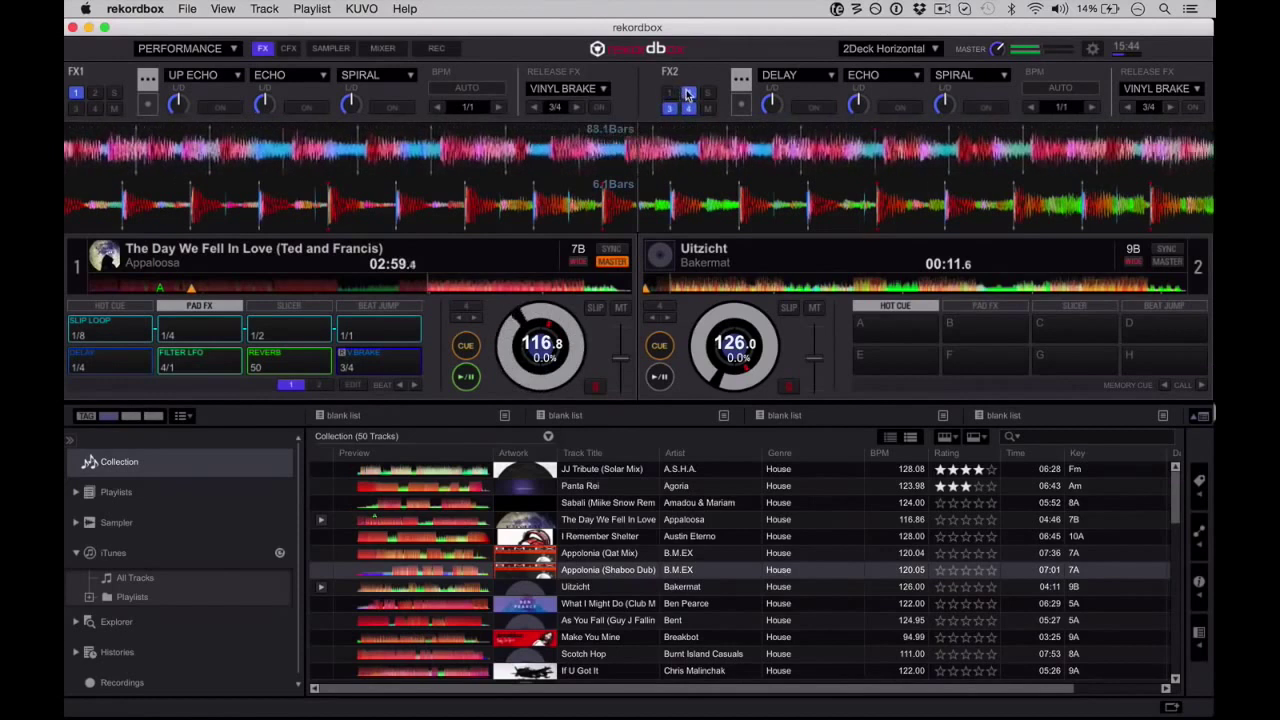
pyautogui.click(674, 108)
pyautogui.click(674, 108)
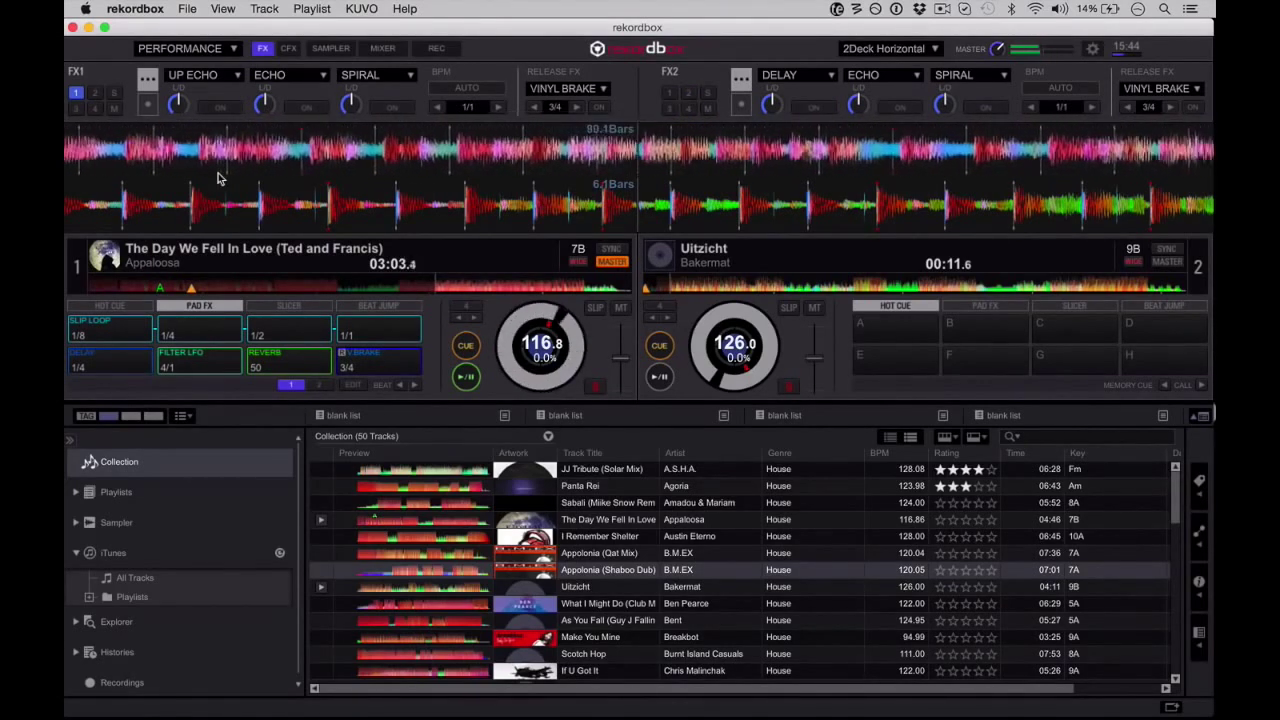
pyautogui.click(288, 49)
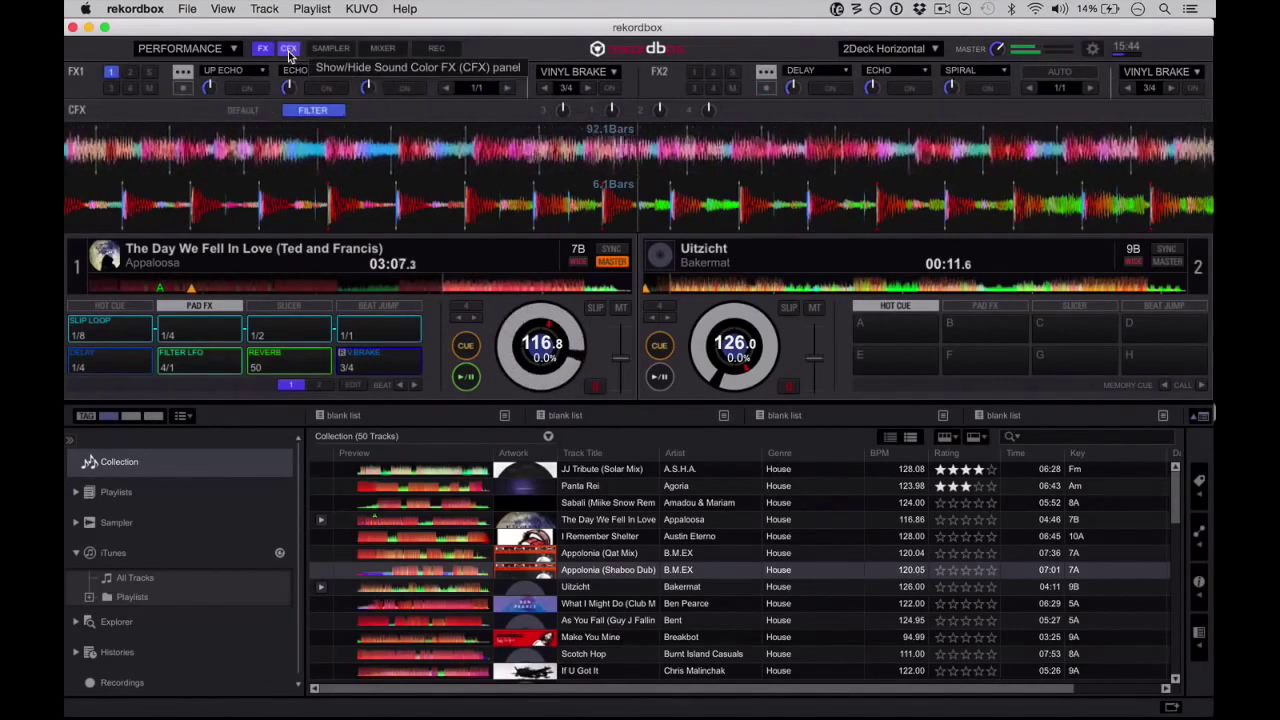
# Hide the beat FX units and dial in the Filter colour effect on channel 1
pyautogui.click(262, 49)
pyautogui.click(262, 50)
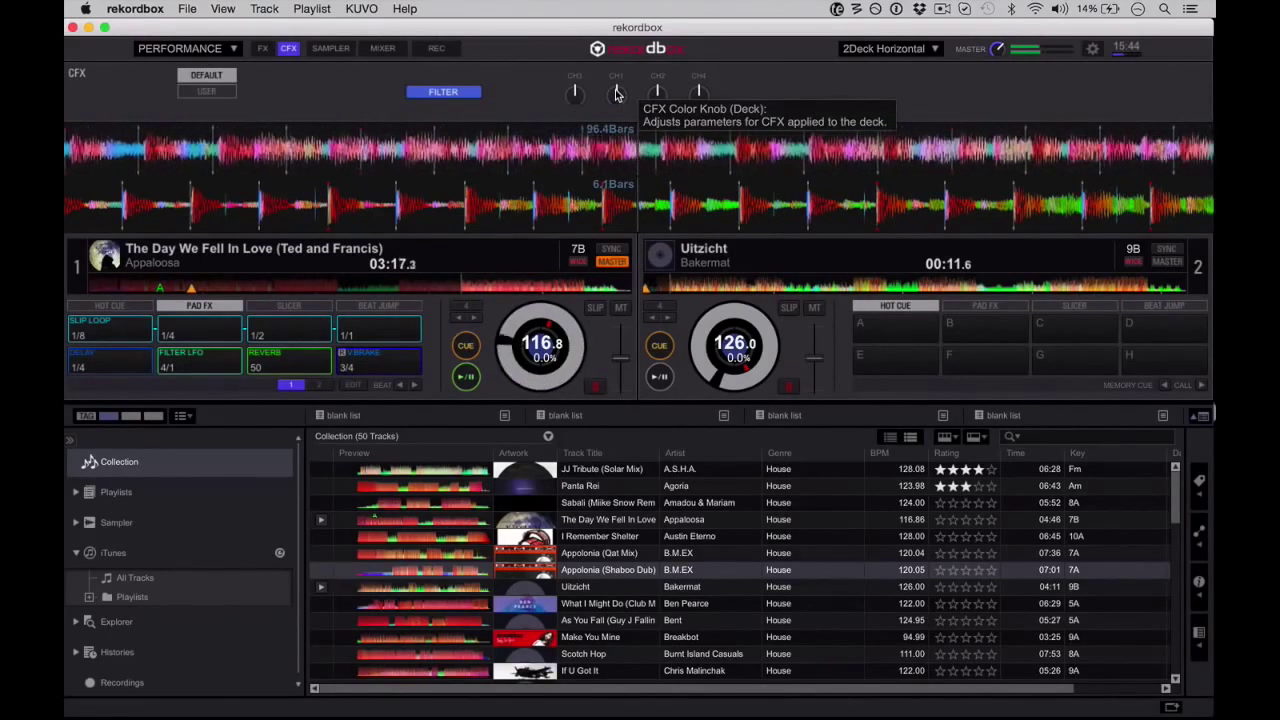
pyautogui.moveTo(617, 93)
pyautogui.mouseDown()
pyautogui.moveTo(614, 187)
pyautogui.moveTo(615, 30)
pyautogui.moveTo(604, 96)
pyautogui.mouseUp()
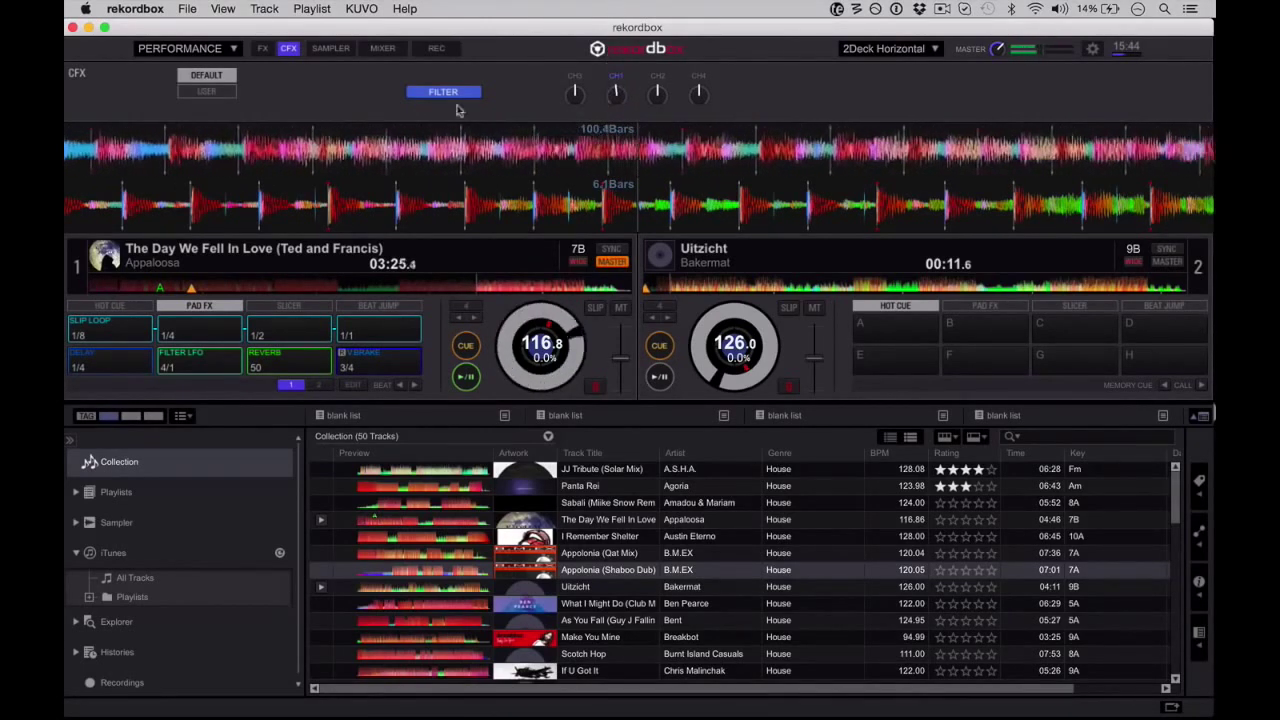
# Switch colour FX to the user bank and apply the PITCH effect on channel 1
pyautogui.click(206, 91)
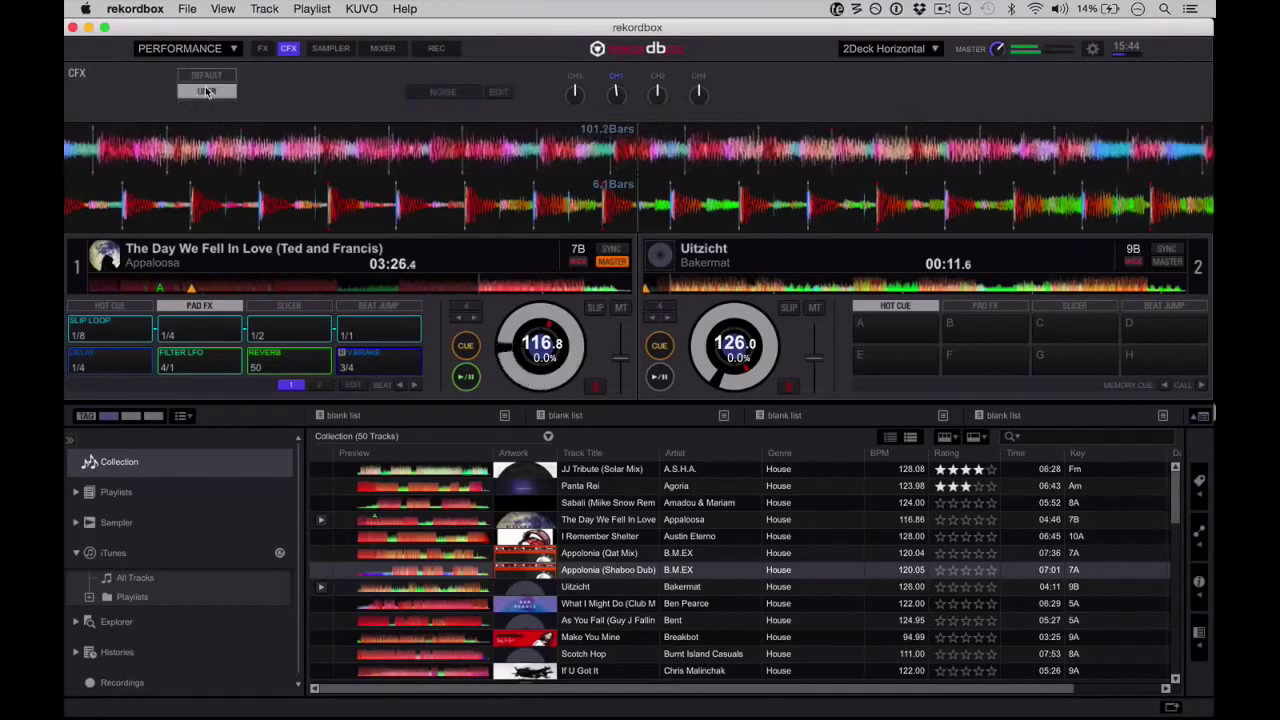
pyautogui.click(485, 92)
pyautogui.click(473, 93)
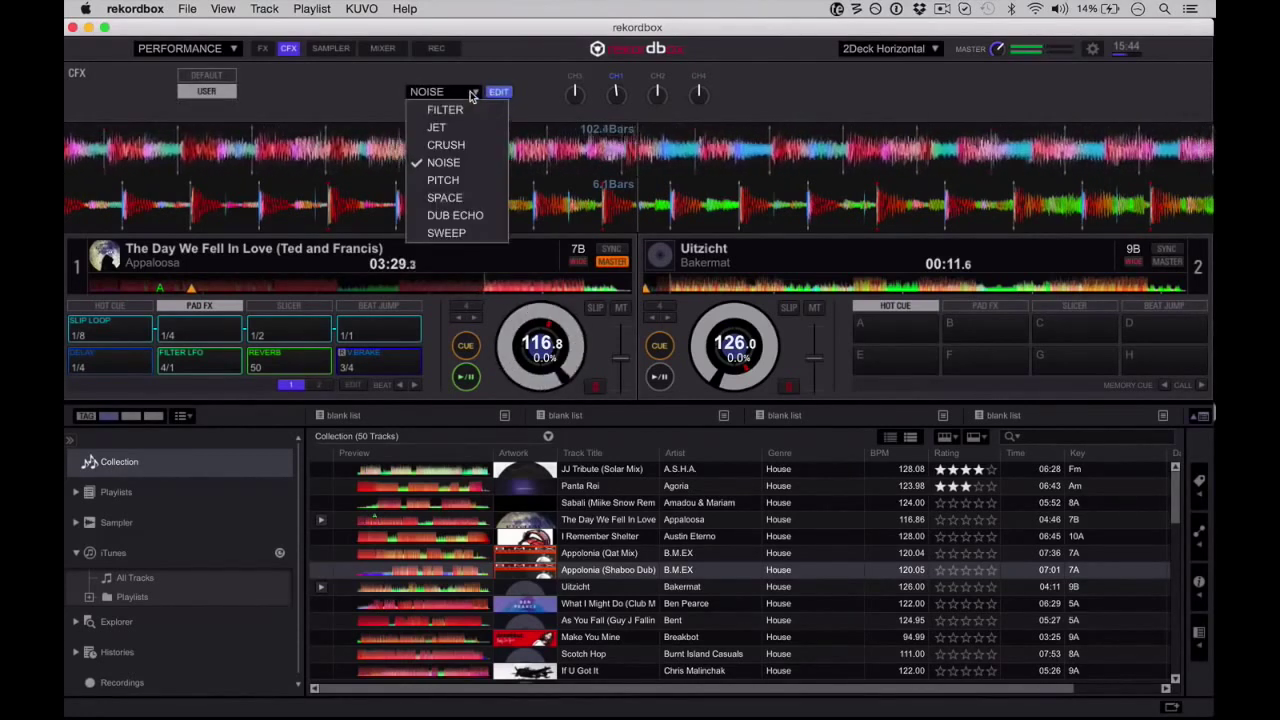
pyautogui.click(460, 183)
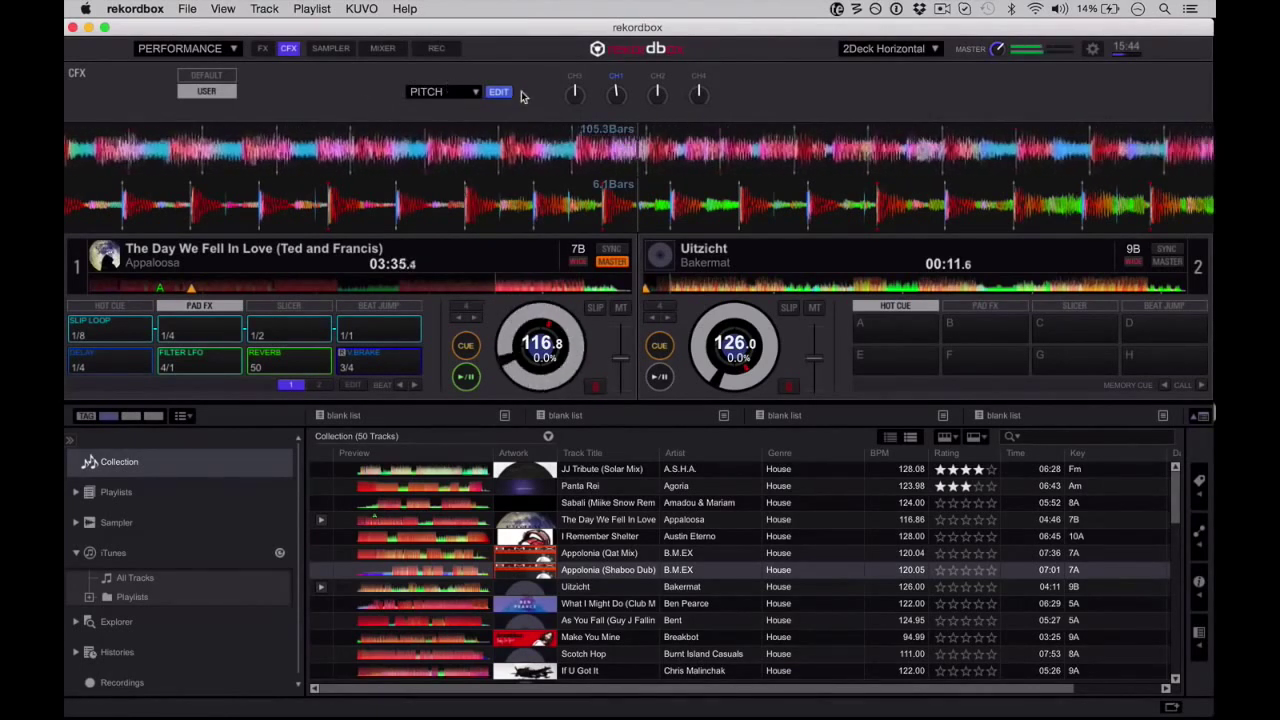
pyautogui.click(448, 92)
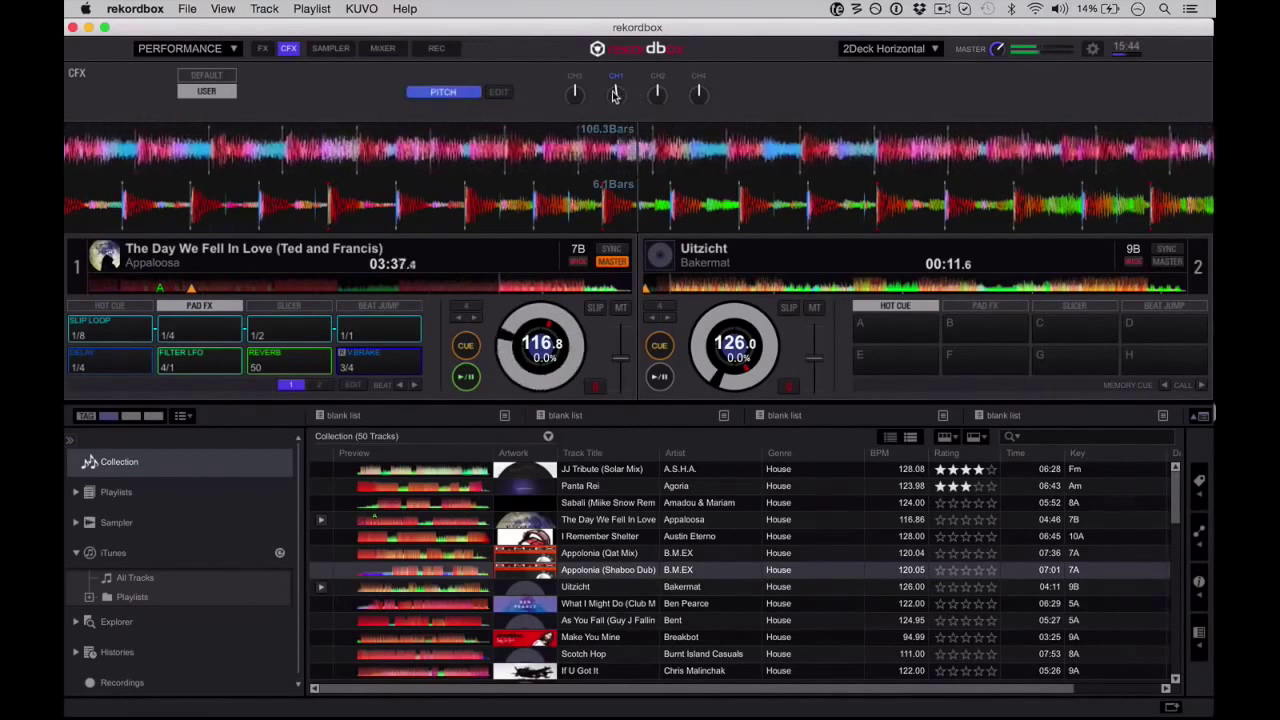
pyautogui.moveTo(616, 97)
pyautogui.mouseDown()
pyautogui.moveTo(604, 8)
pyautogui.moveTo(601, 91)
pyautogui.mouseUp()
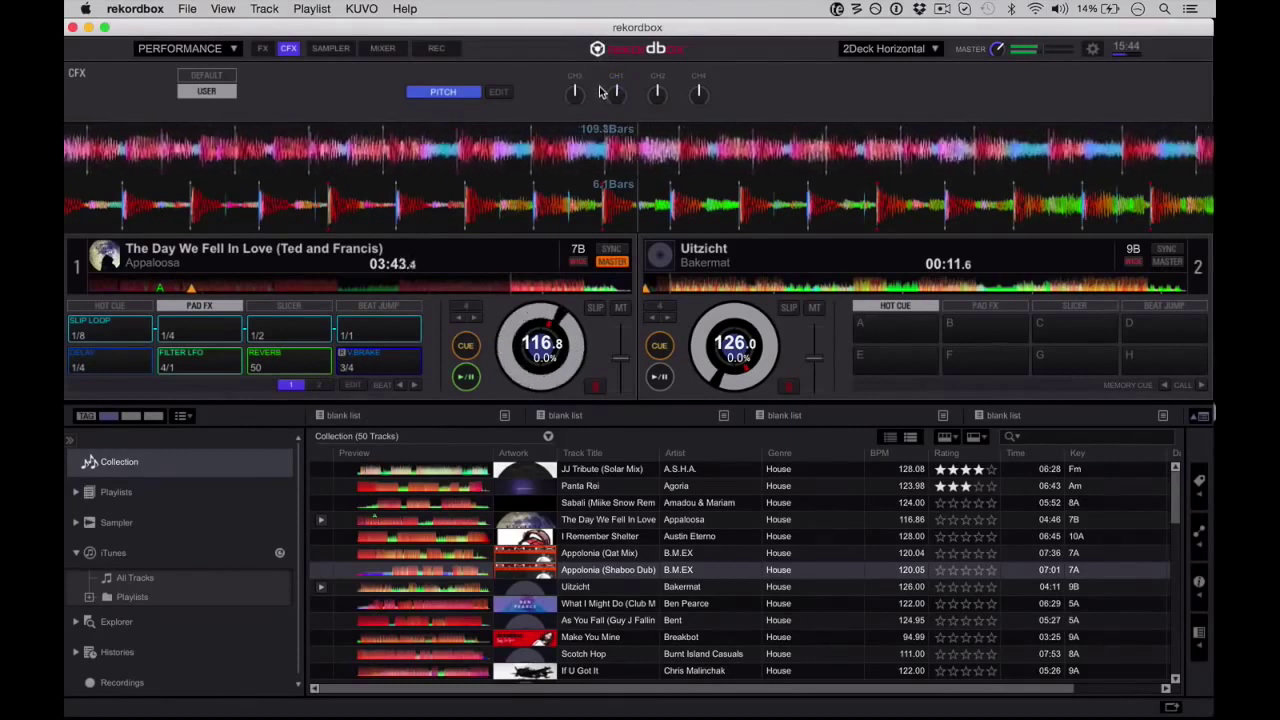
# Select and enable the SPACE colour effect, then hide the colour FX panel
pyautogui.click(473, 92)
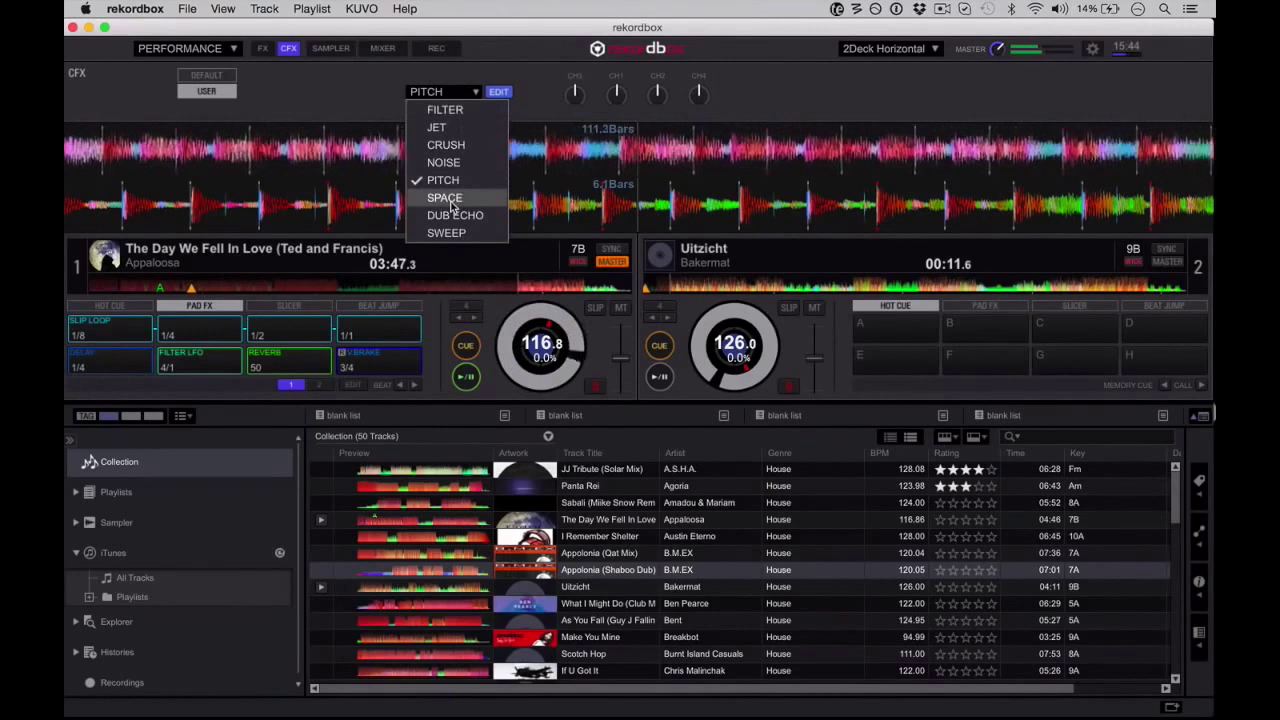
pyautogui.click(445, 198)
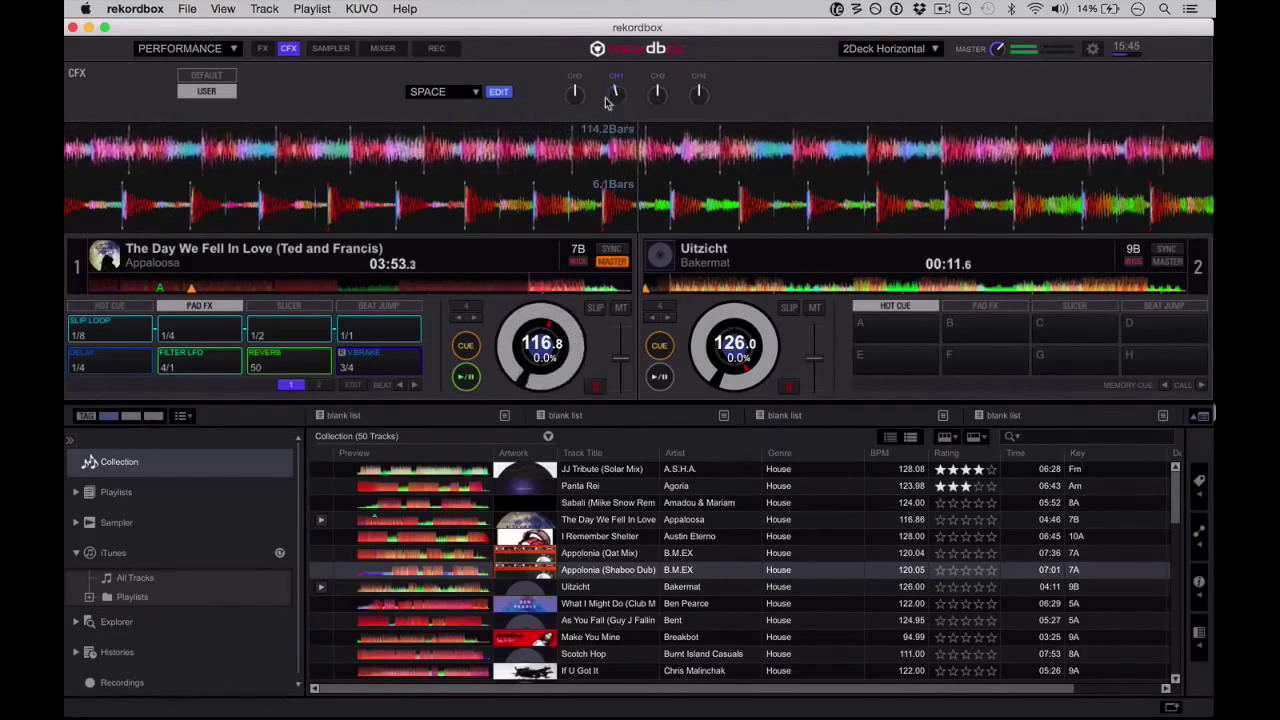
pyautogui.click(431, 92)
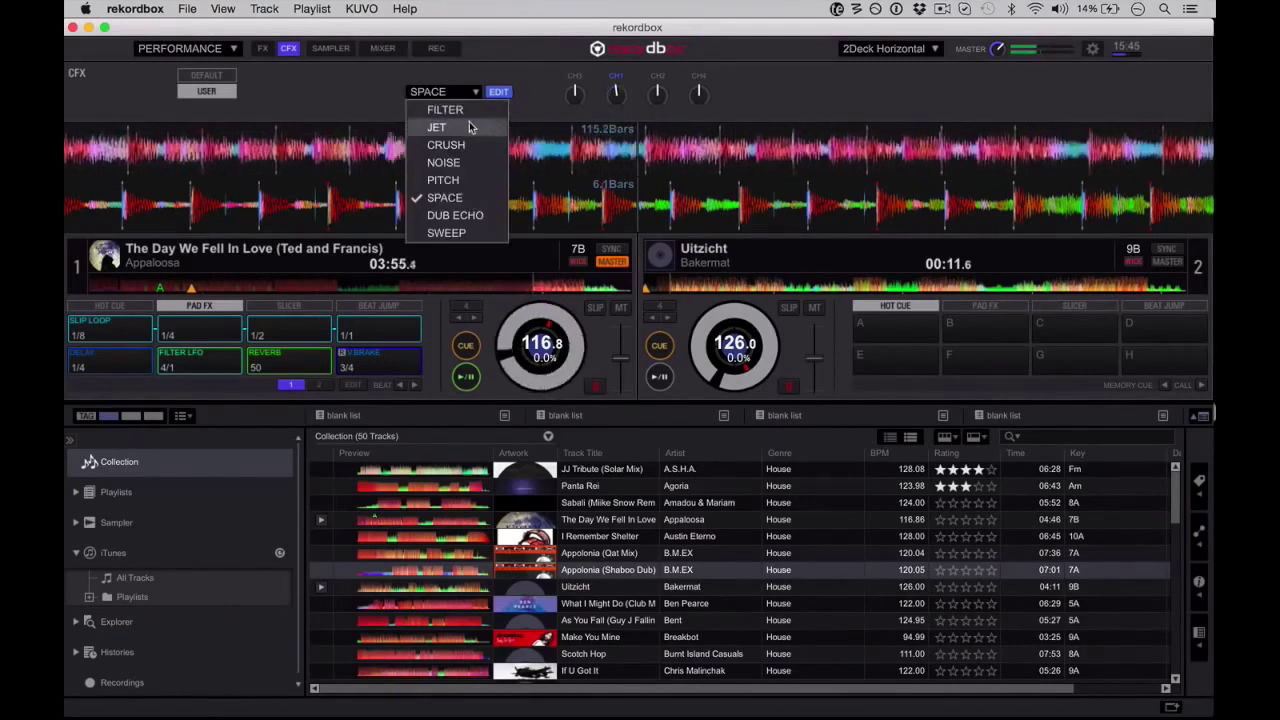
pyautogui.click(445, 197)
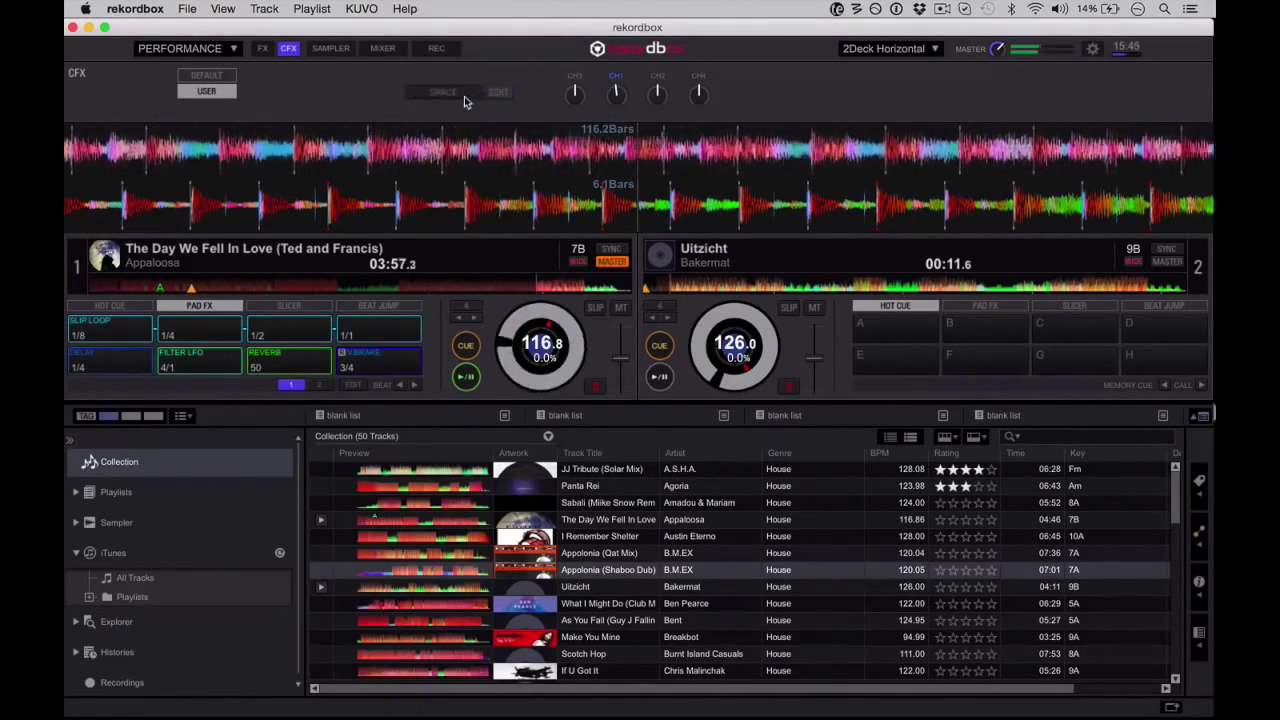
pyautogui.click(452, 92)
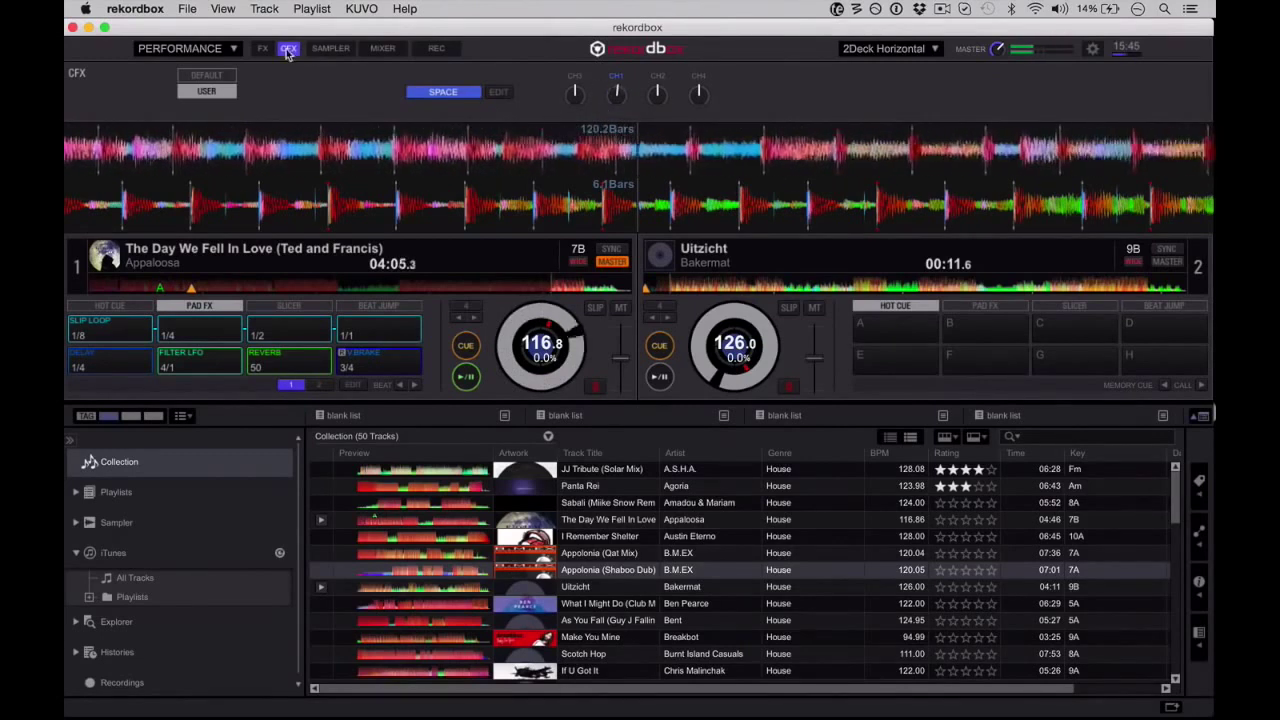
pyautogui.click(321, 52)
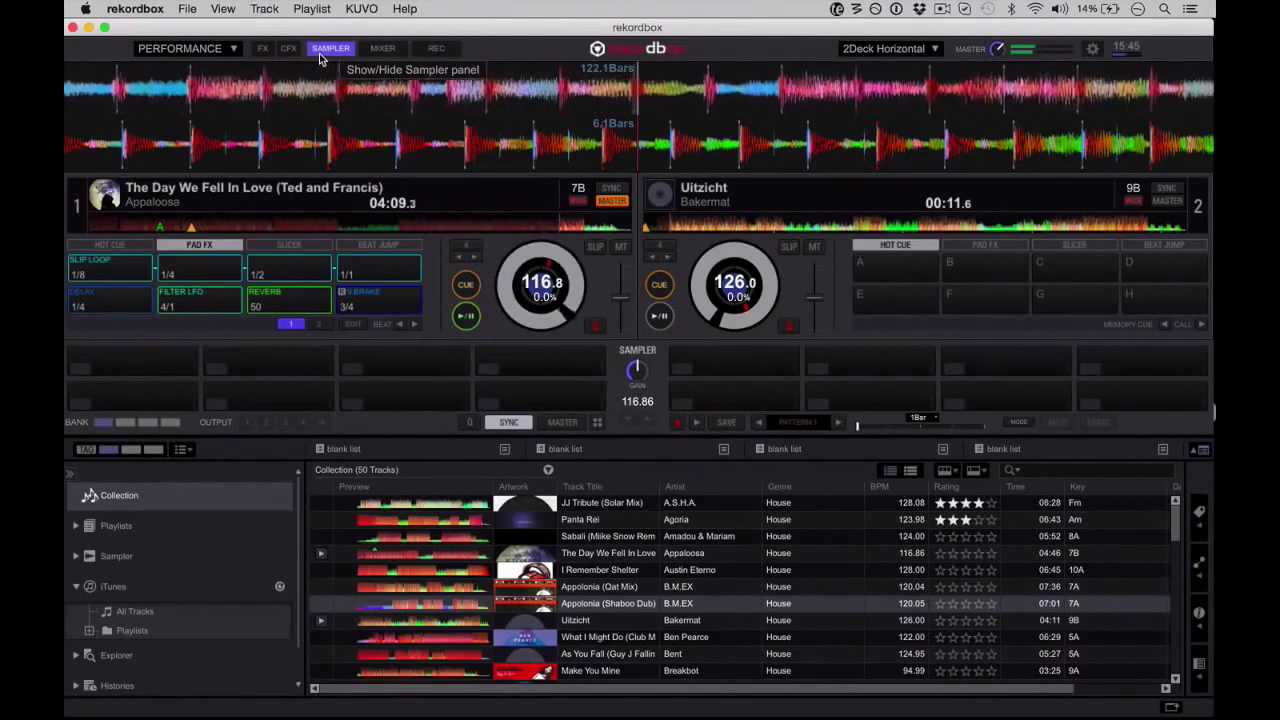
# Hide the sampler, show the mixer, and nudge the crossfader toward deck 2 and back
pyautogui.click(319, 53)
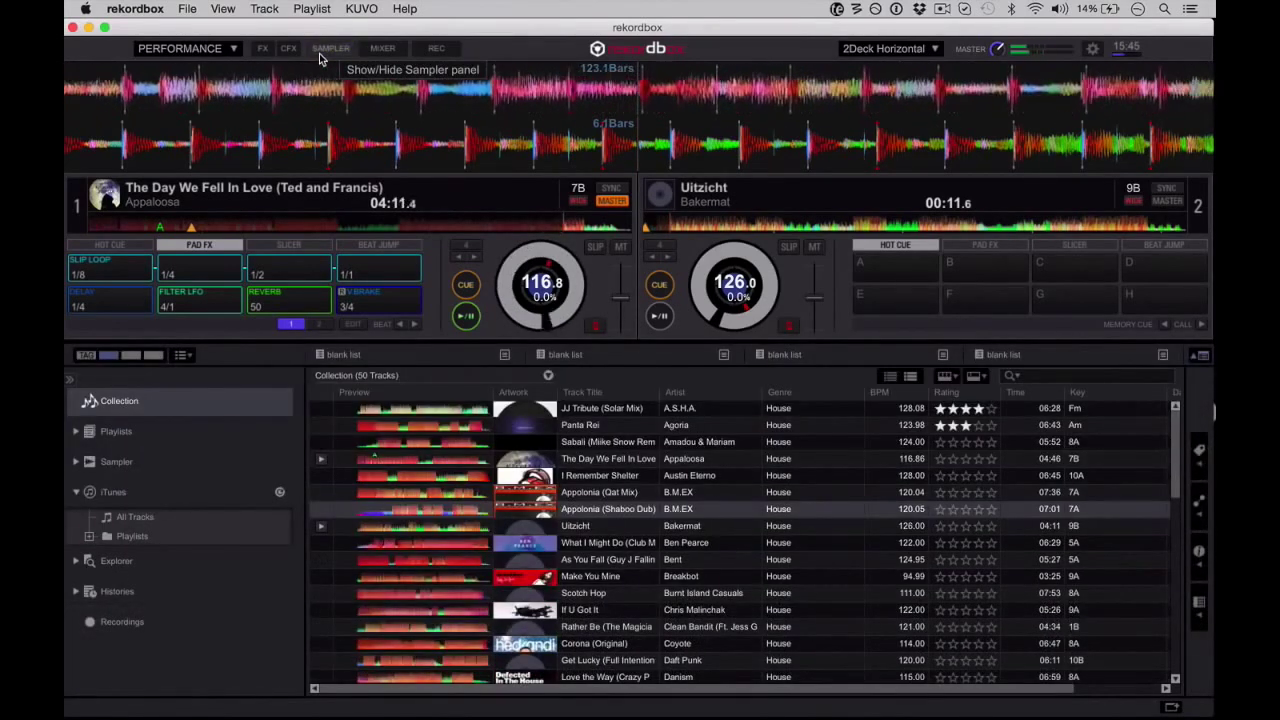
pyautogui.click(393, 54)
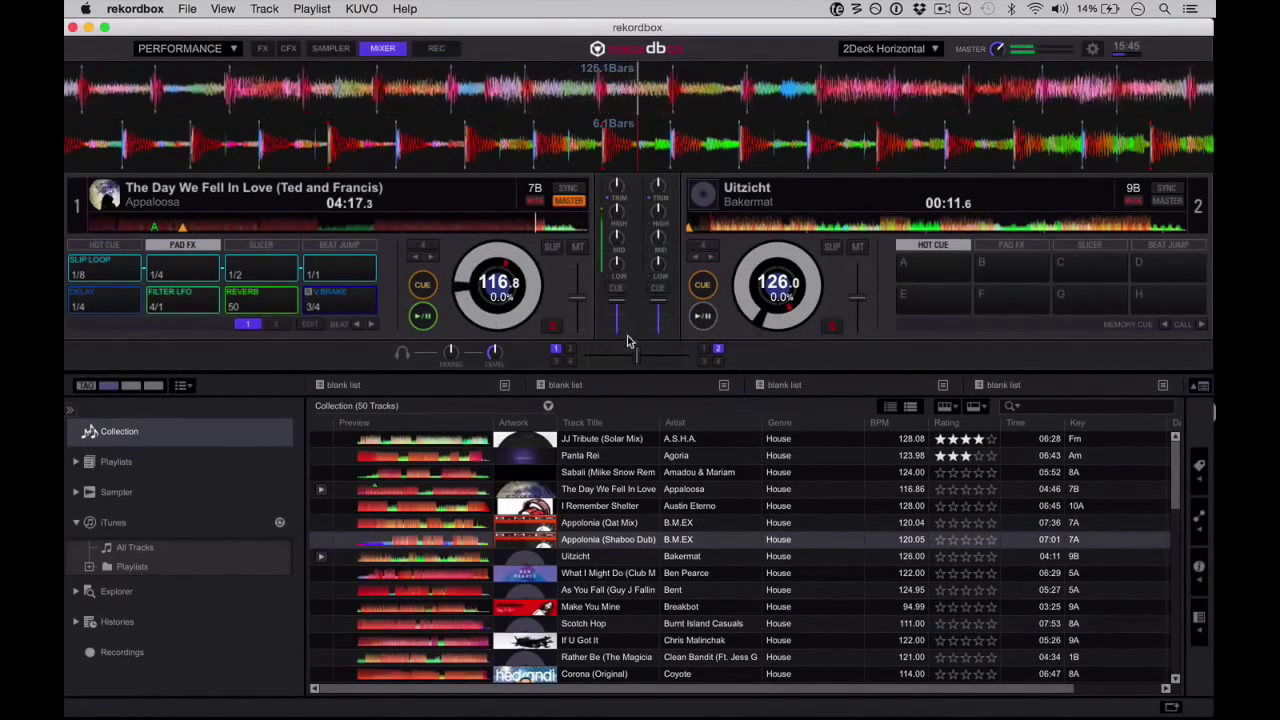
pyautogui.moveTo(637, 355)
pyautogui.mouseDown()
pyautogui.moveTo(687, 355)
pyautogui.moveTo(644, 357)
pyautogui.mouseUp()
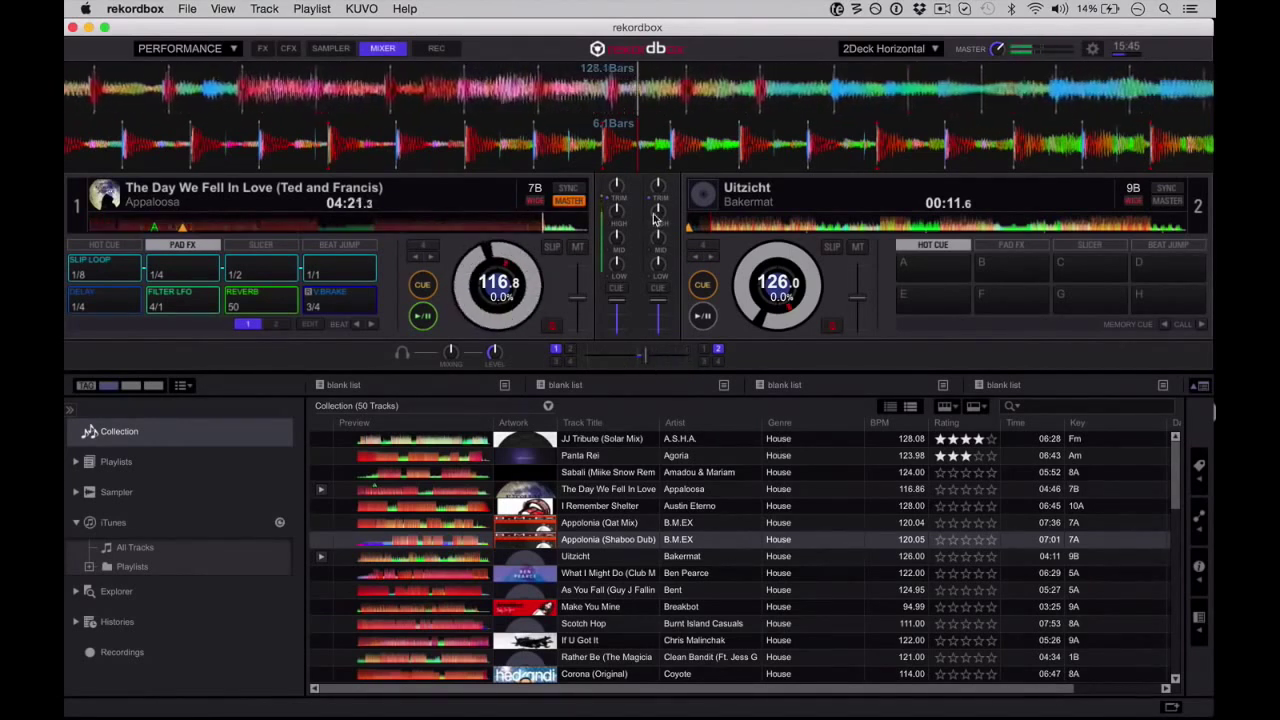
pyautogui.moveTo(643, 357); pyautogui.dragTo(635, 357)
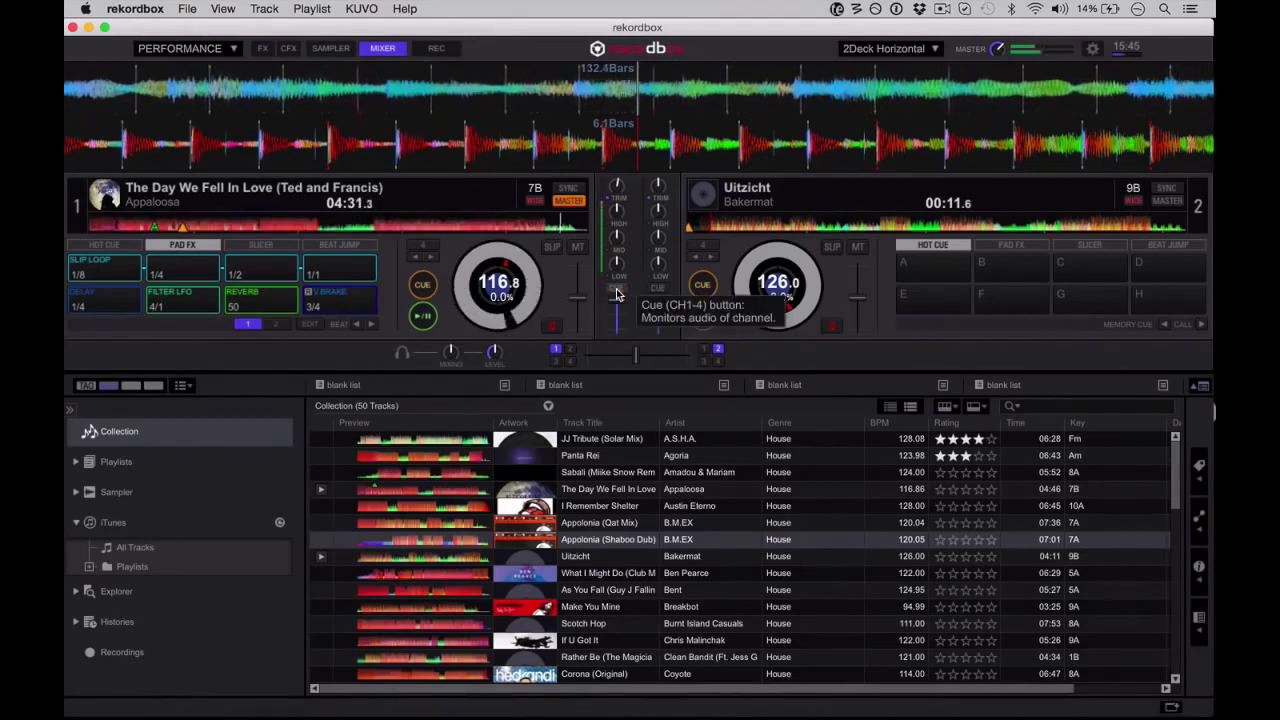
pyautogui.click(437, 50)
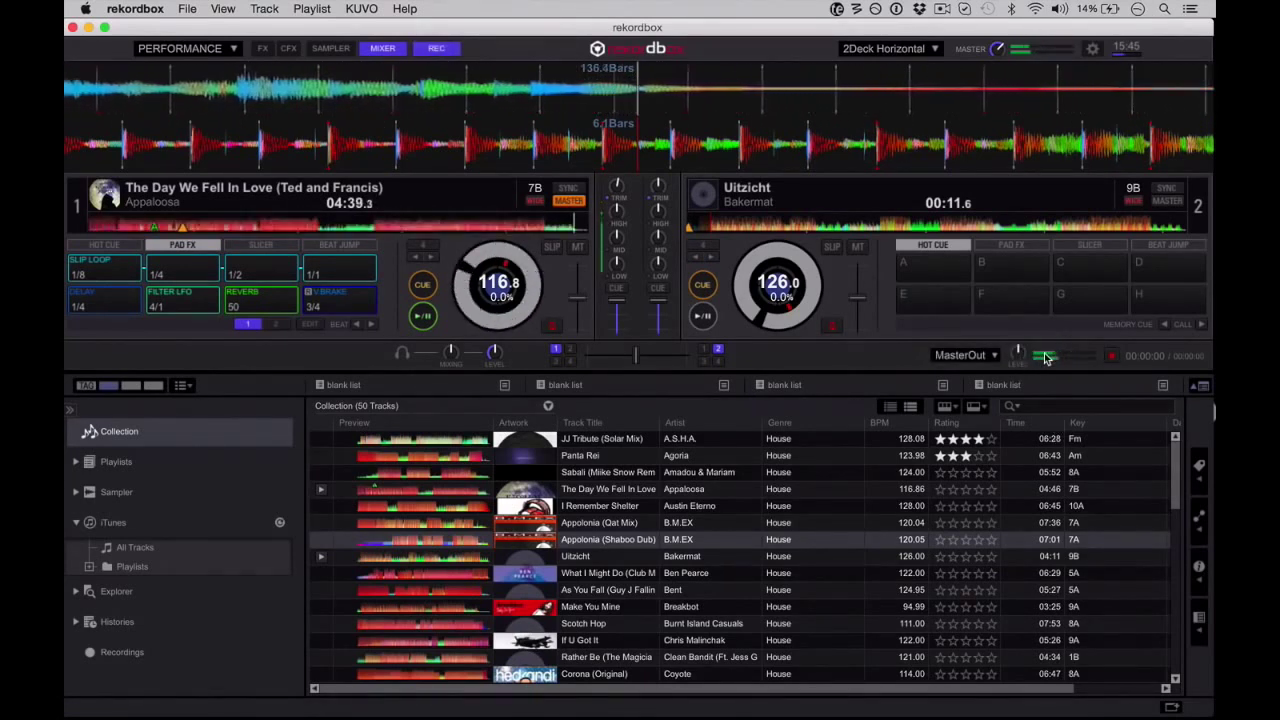
pyautogui.click(383, 48)
pyautogui.click(430, 48)
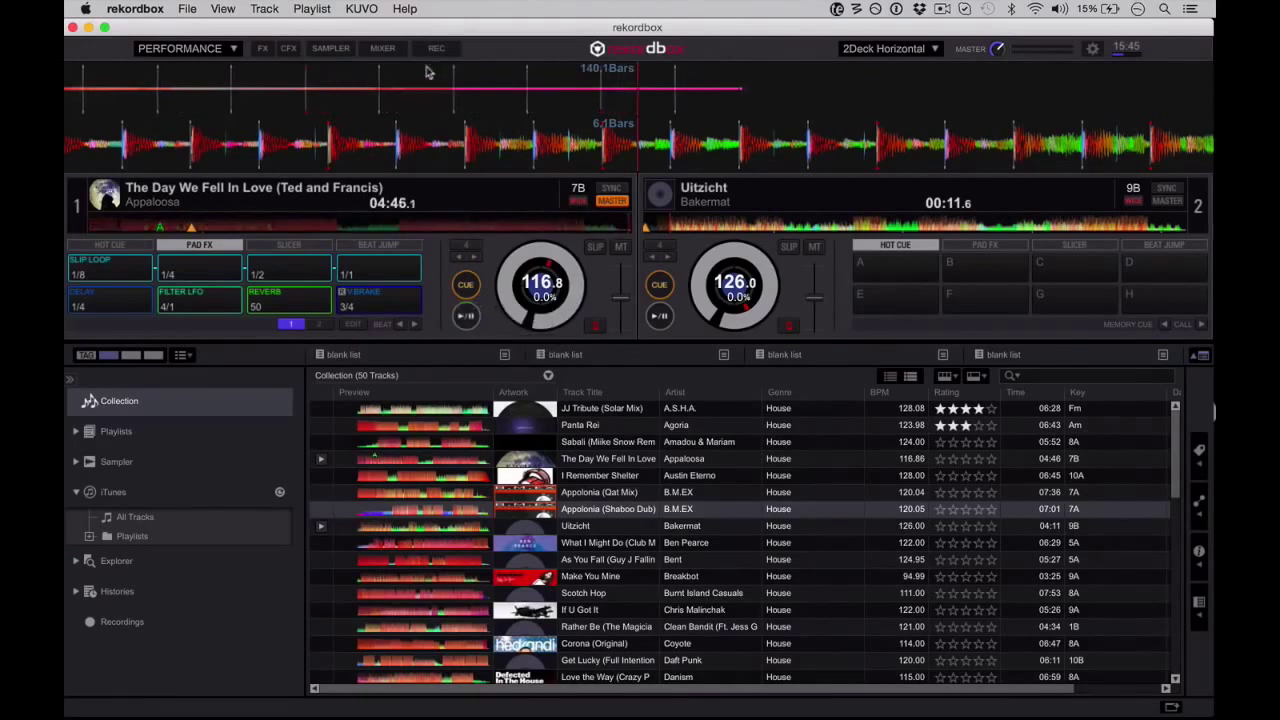
pyautogui.click(385, 50)
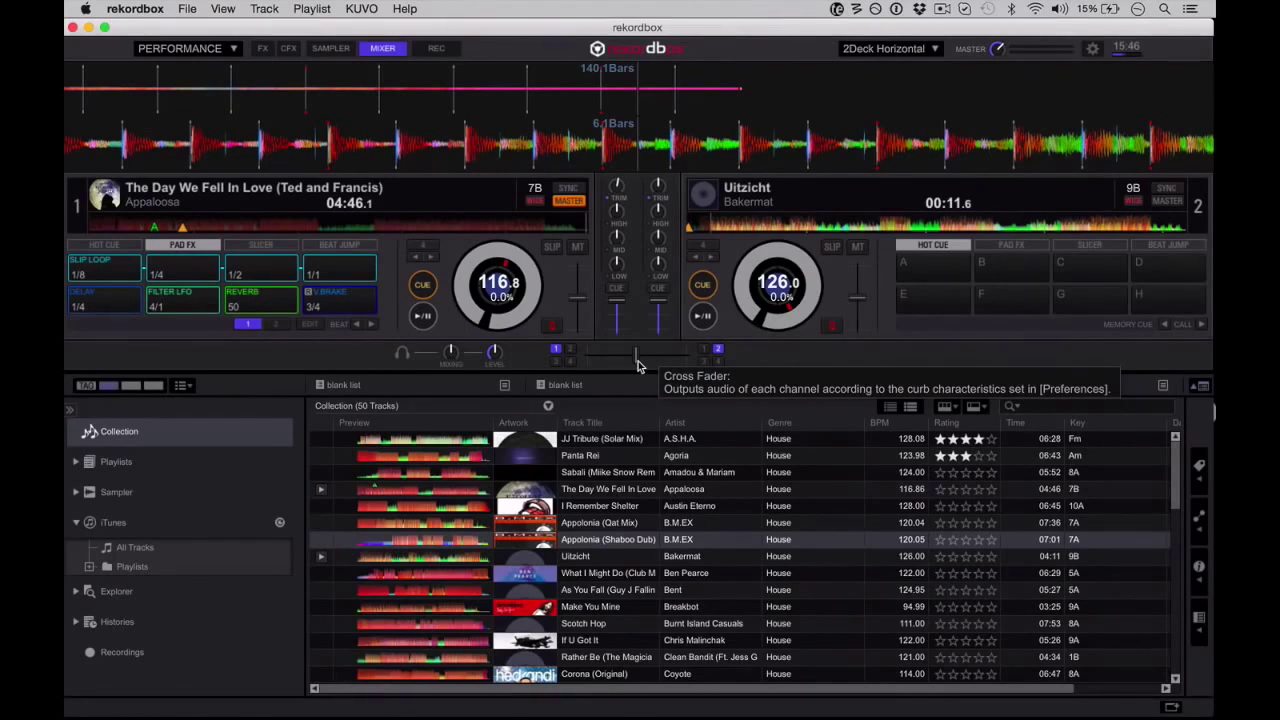
pyautogui.click(372, 50)
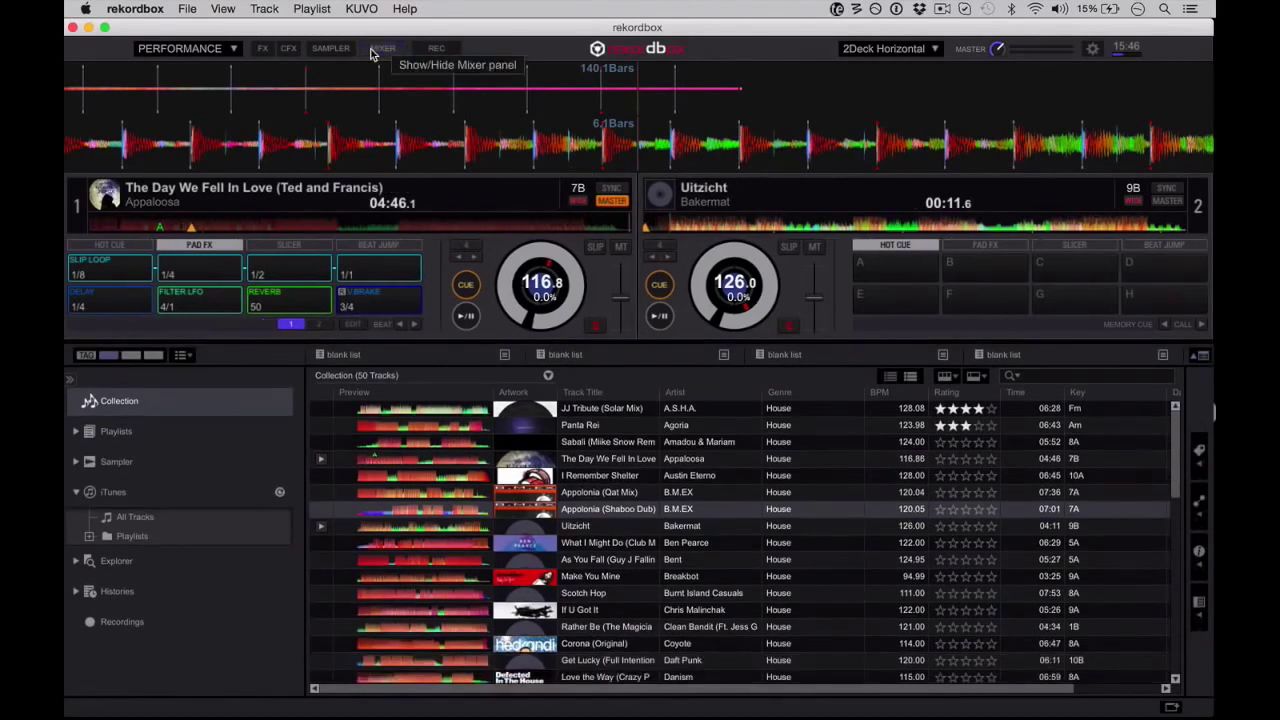
# Open Preferences and scroll through its View settings
pyautogui.click(1093, 50)
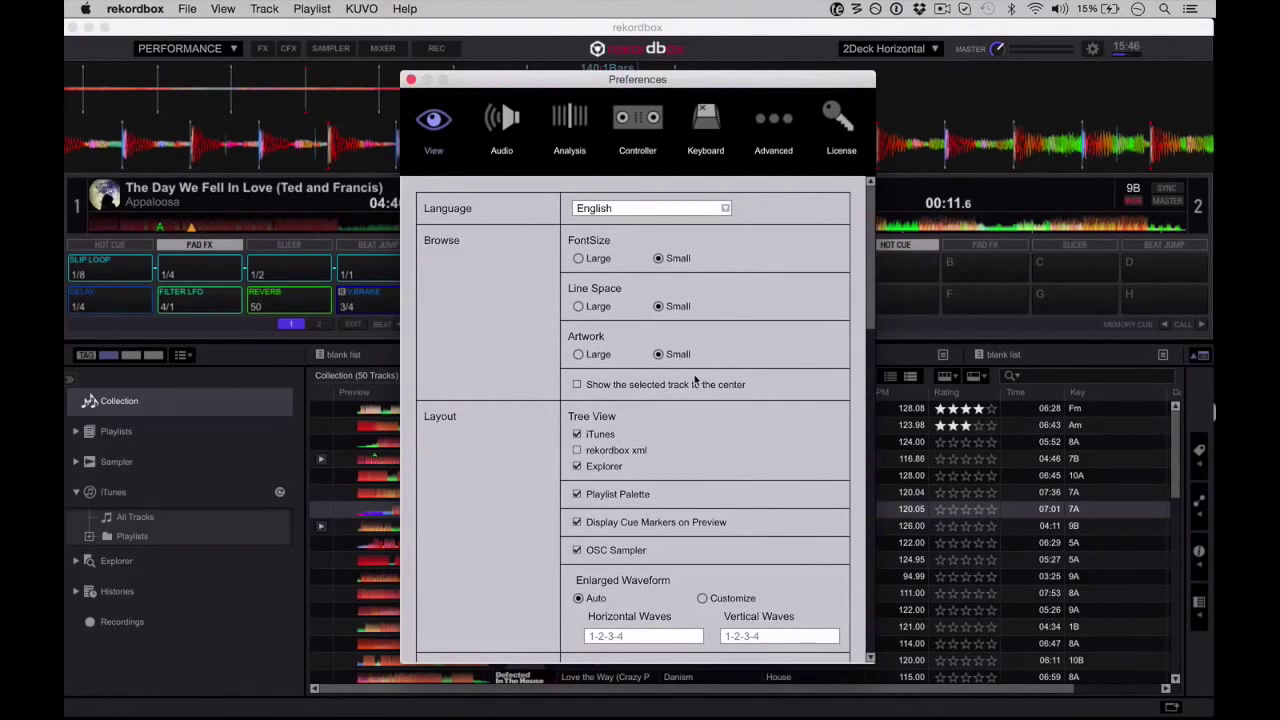
pyautogui.scroll(-1, 697, 380)
pyautogui.scroll(1, 697, 380)
# Set Enlarged Waveform to Customize, trying 3-1-2-4 but keeping Vertical Waves at 1-2-3-4
pyautogui.click(703, 599)
pyautogui.click(800, 638)
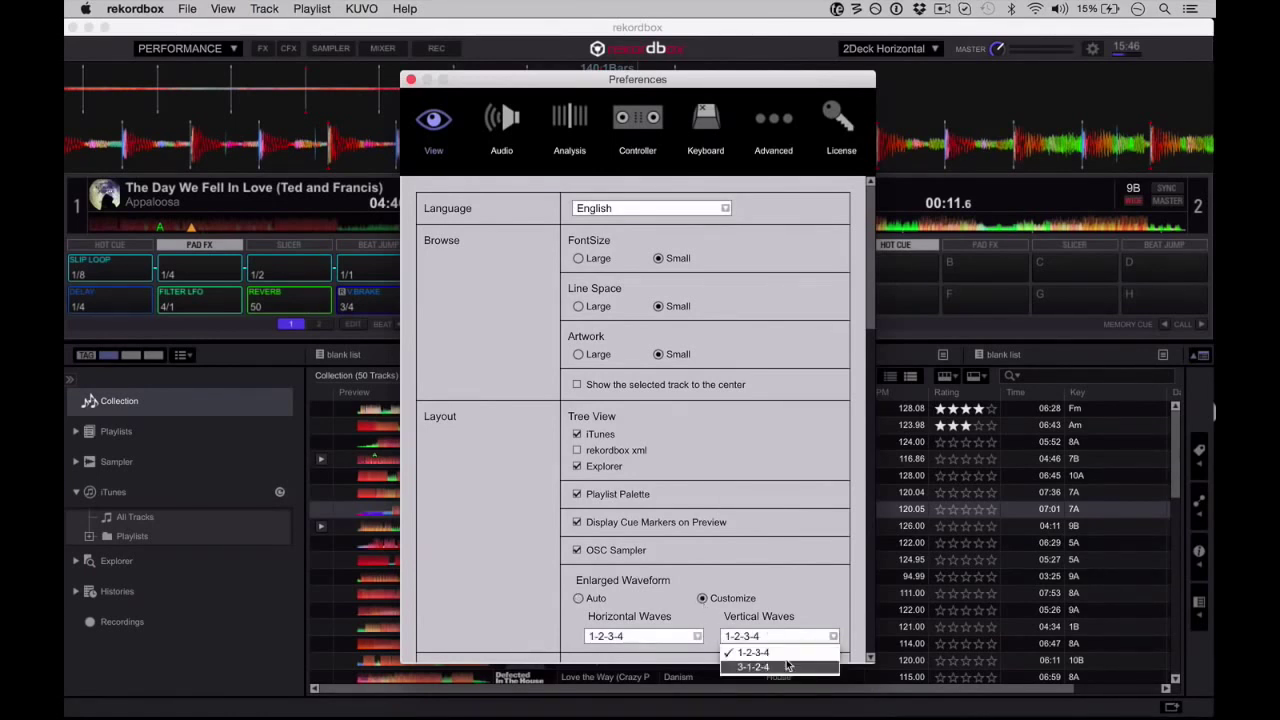
pyautogui.click(785, 665)
pyautogui.click(805, 636)
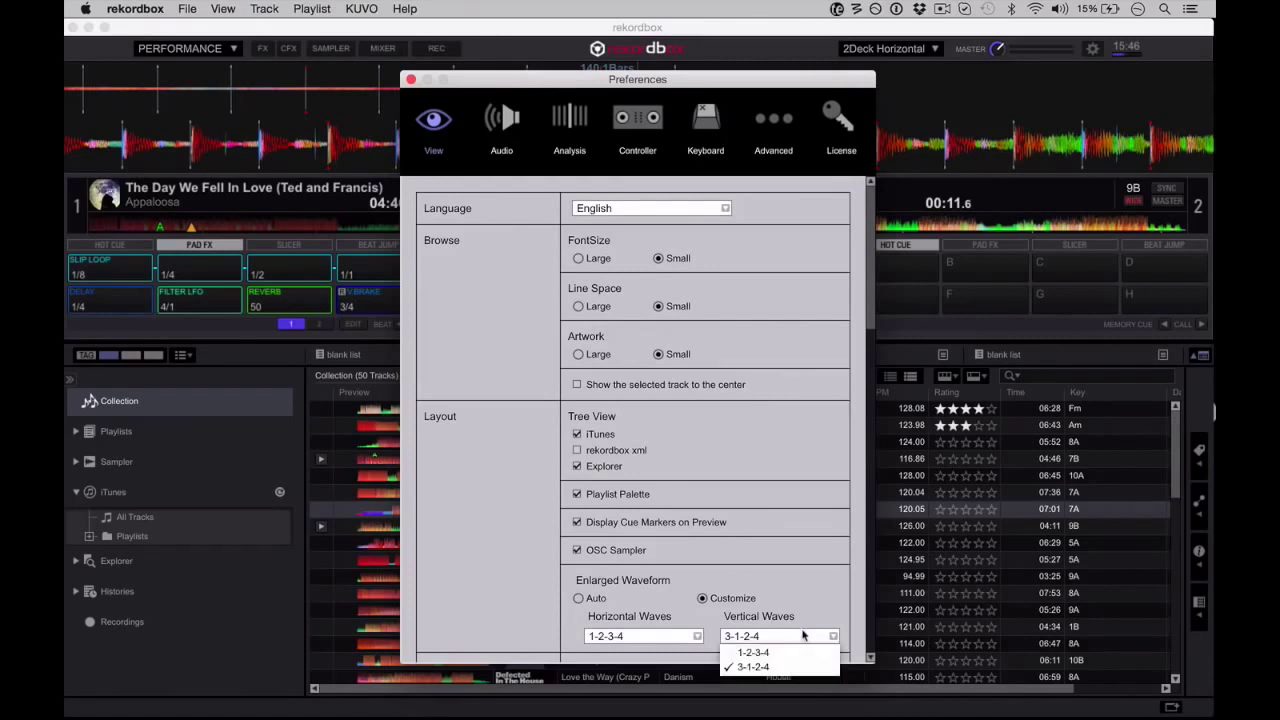
pyautogui.click(795, 652)
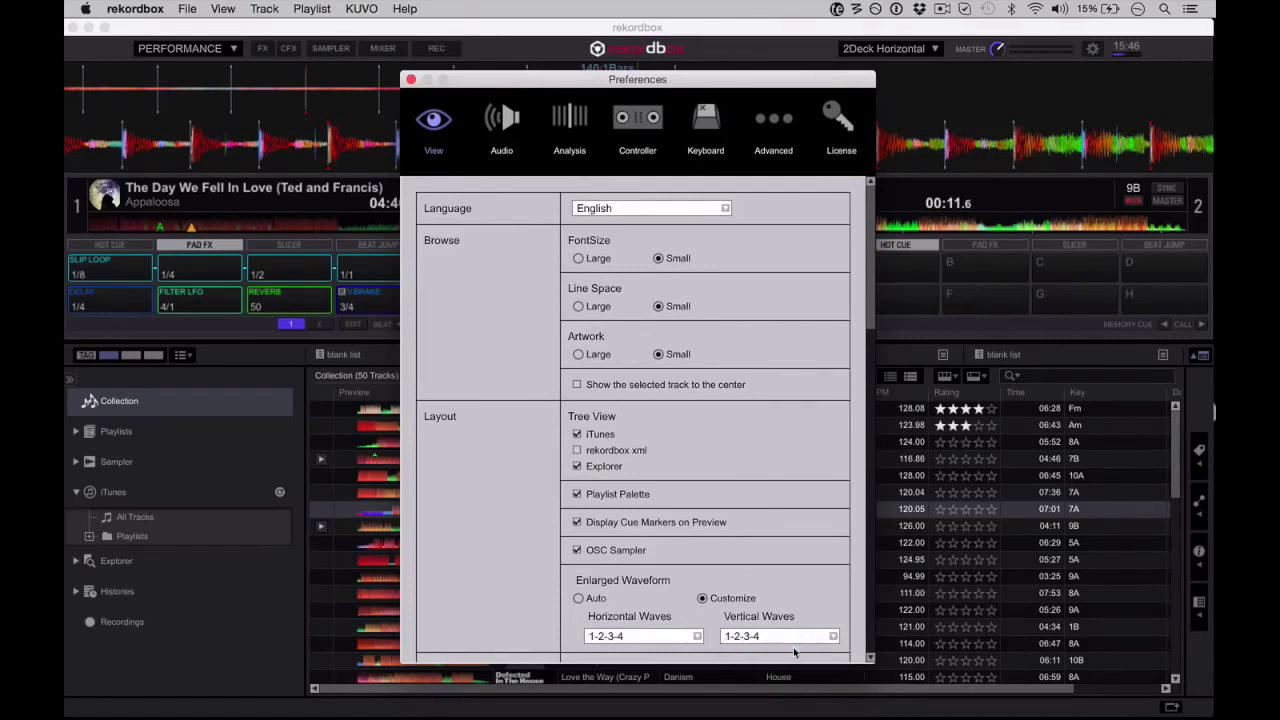
pyautogui.click(506, 130)
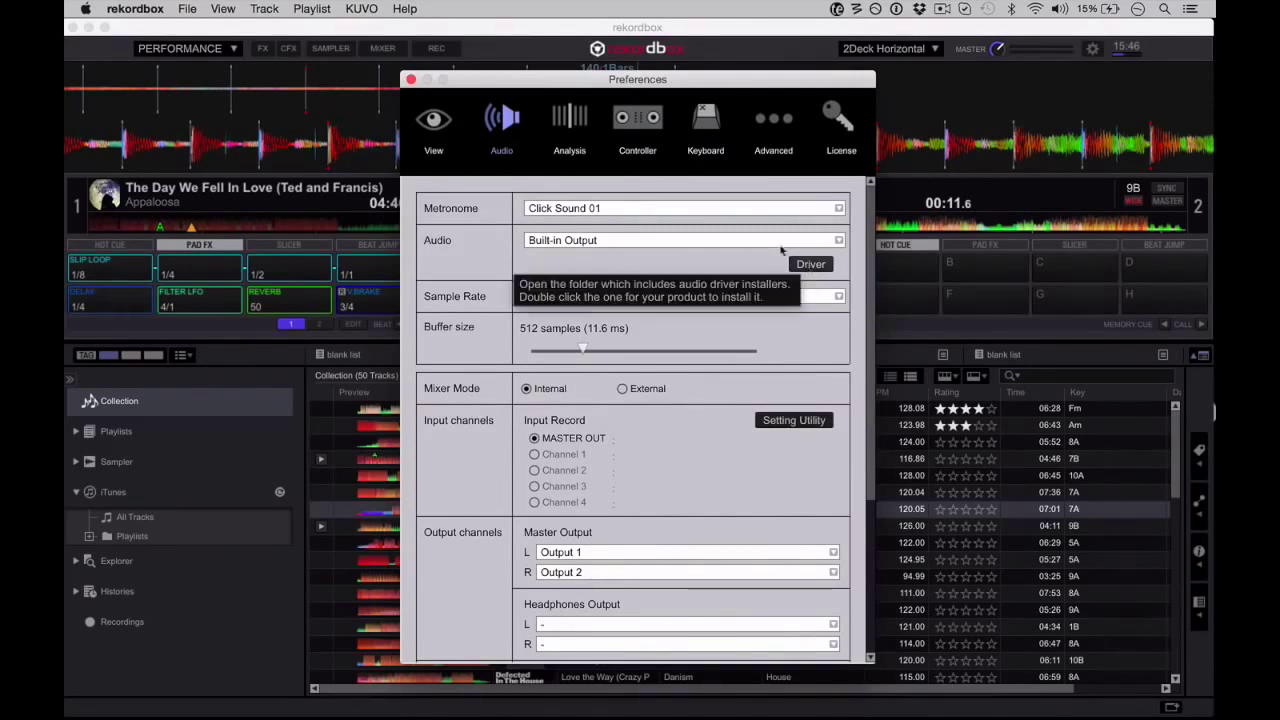
# Switch Preferences to the Analysis page showing Normal mode and the 70–180 BPM range
pyautogui.click(561, 117)
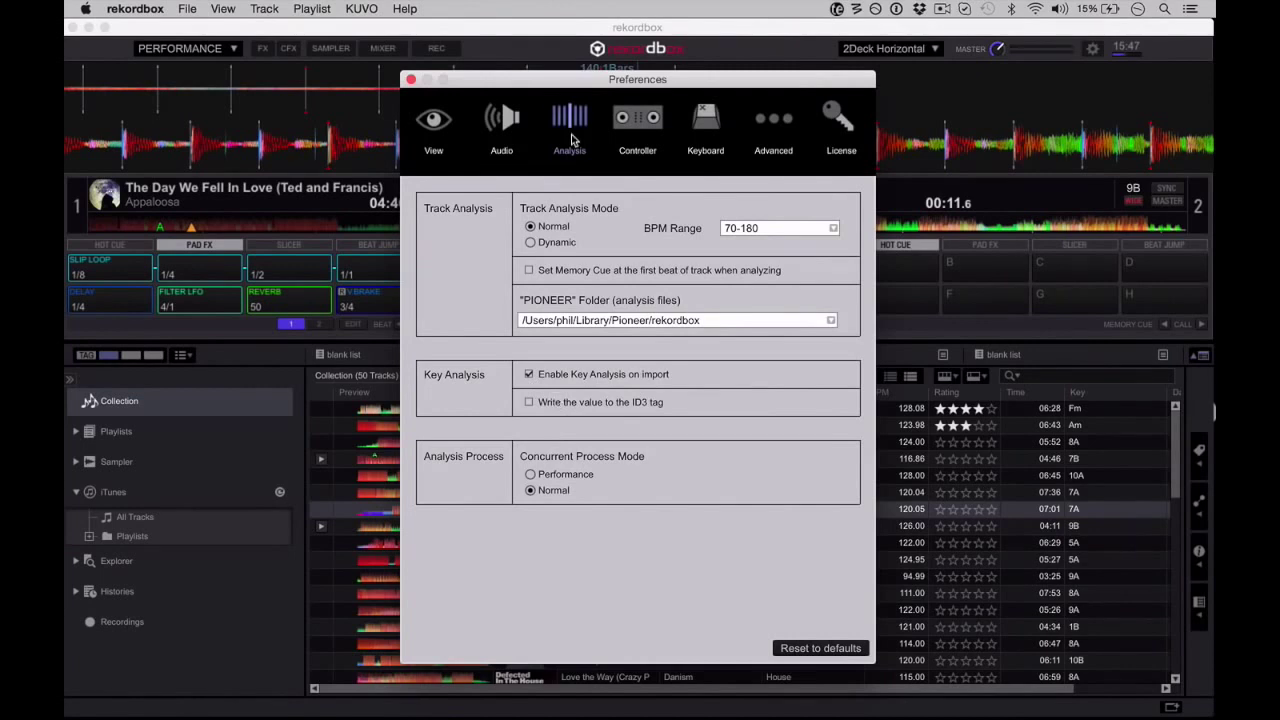
# Review the Controller Mixer and Effect tabs, then show the Performance keyboard shortcut preset
pyautogui.click(660, 122)
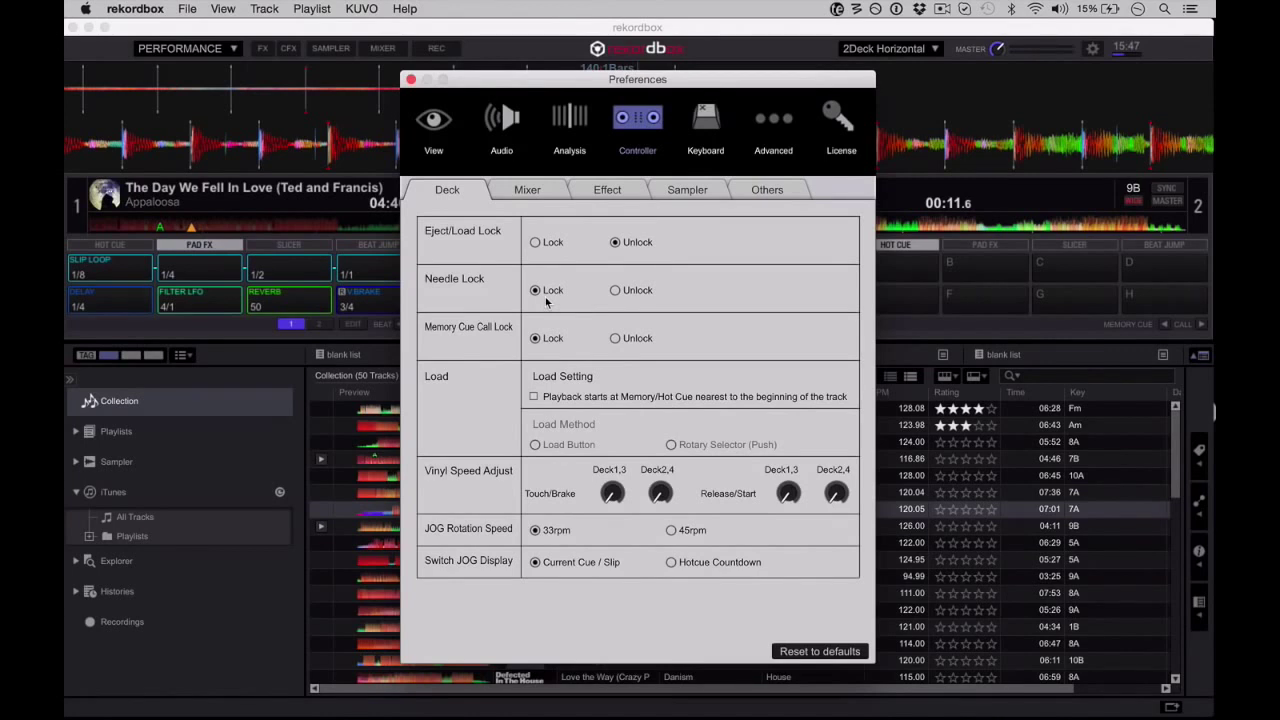
pyautogui.click(520, 192)
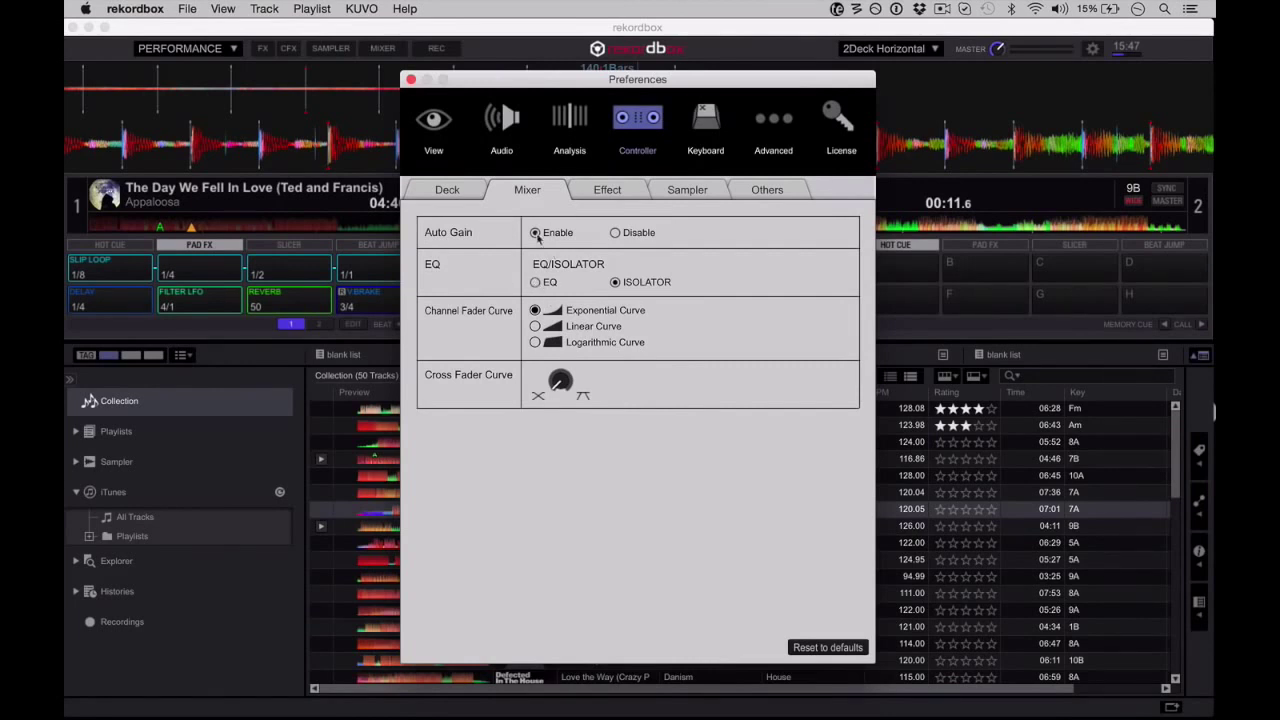
pyautogui.click(607, 189)
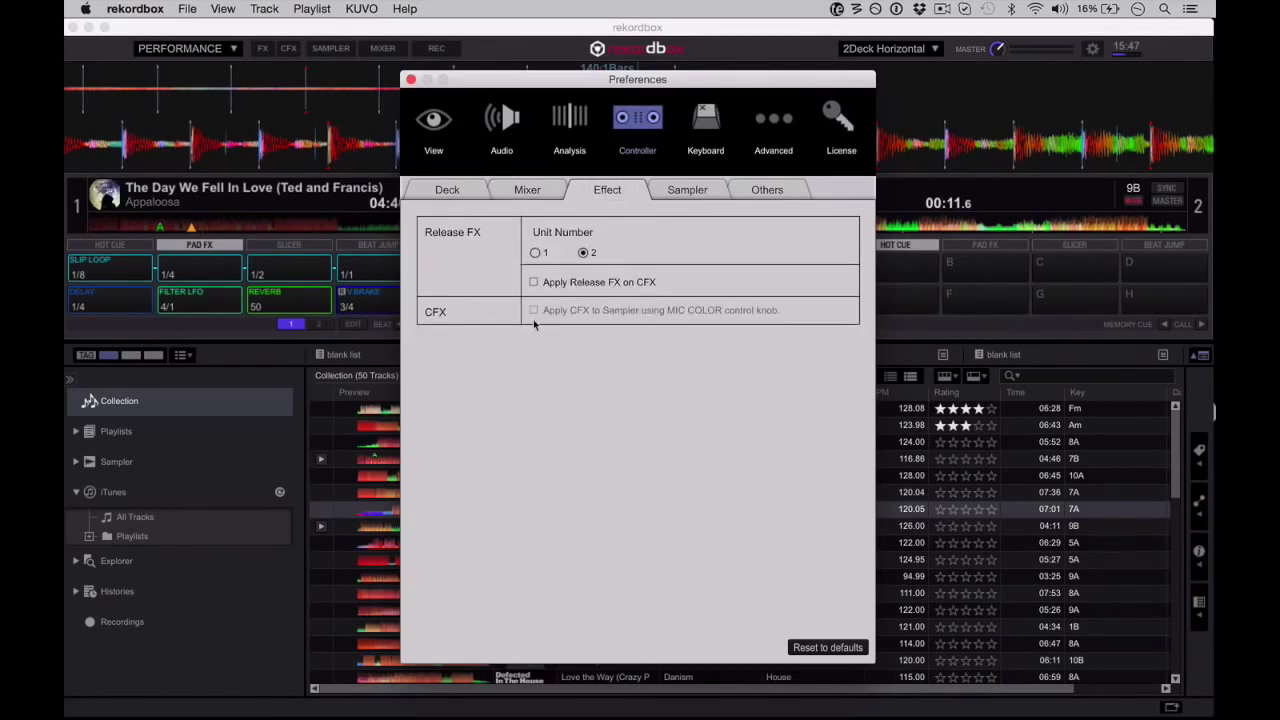
pyautogui.click(700, 150)
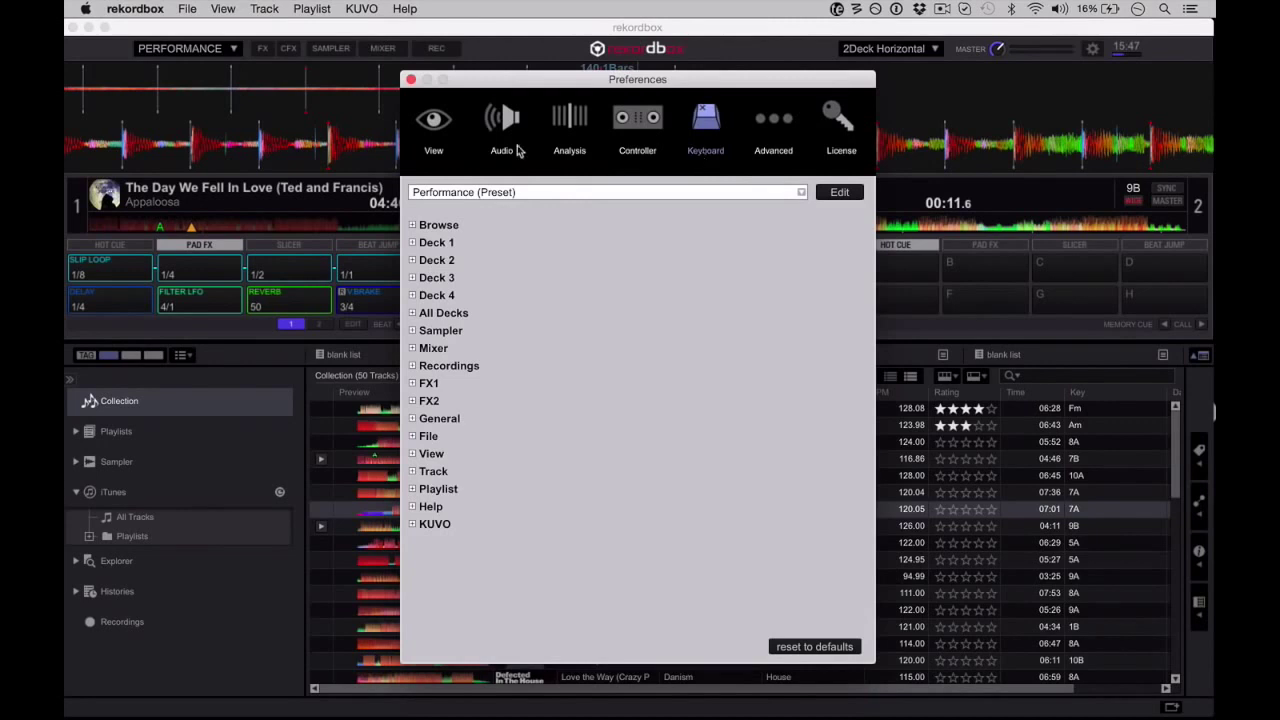
# Expand and collapse the Deck, Sampler, Recordings, FX2, General and File shortcut categories
pyautogui.click(412, 244)
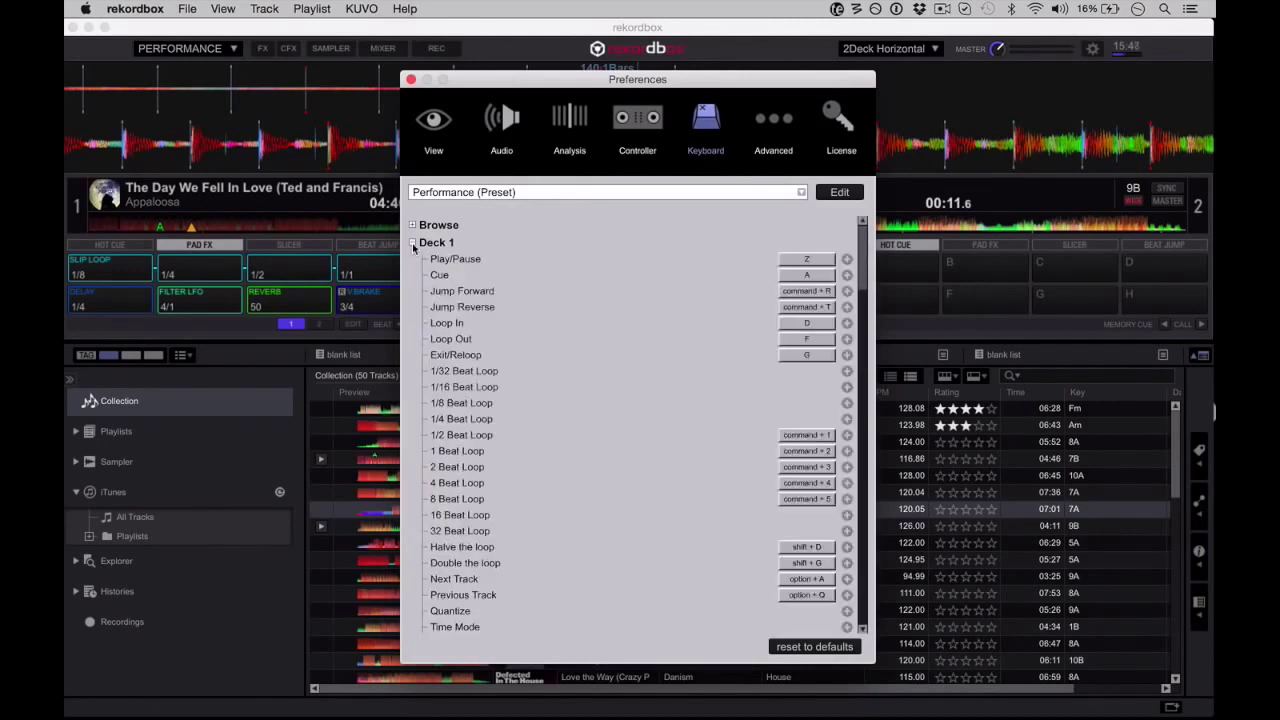
pyautogui.click(412, 243)
pyautogui.click(412, 278)
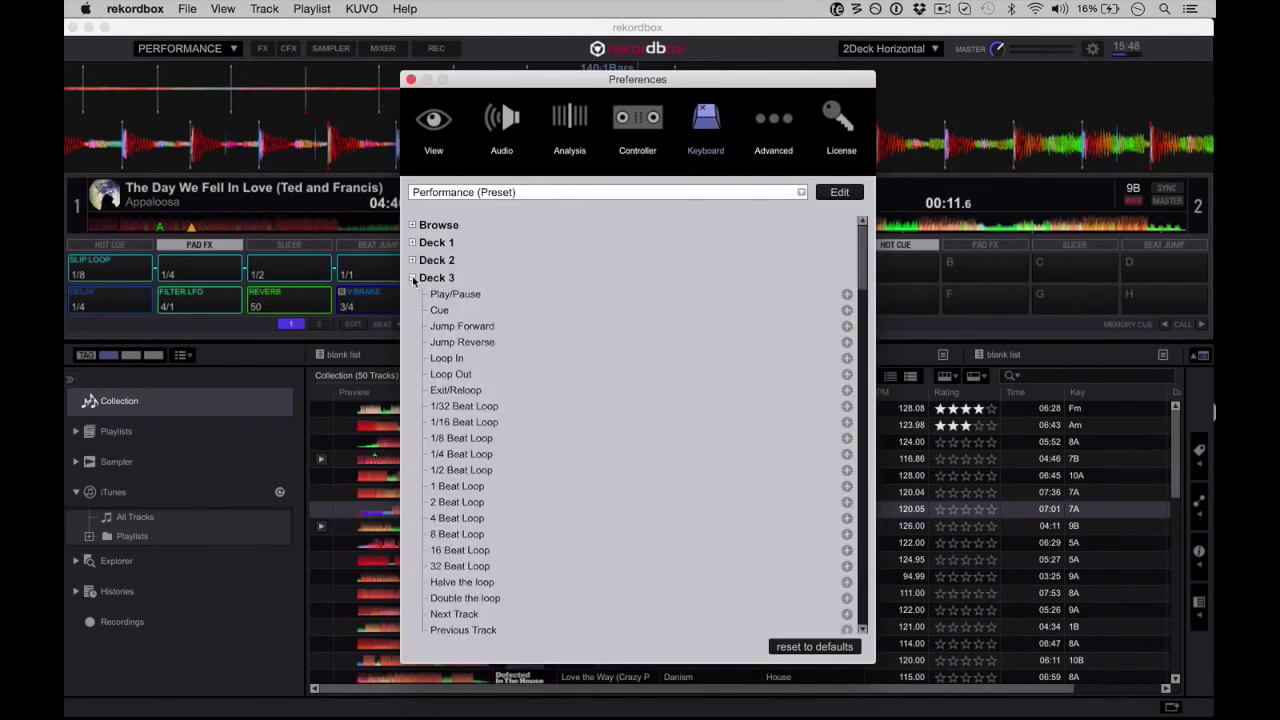
pyautogui.click(412, 331)
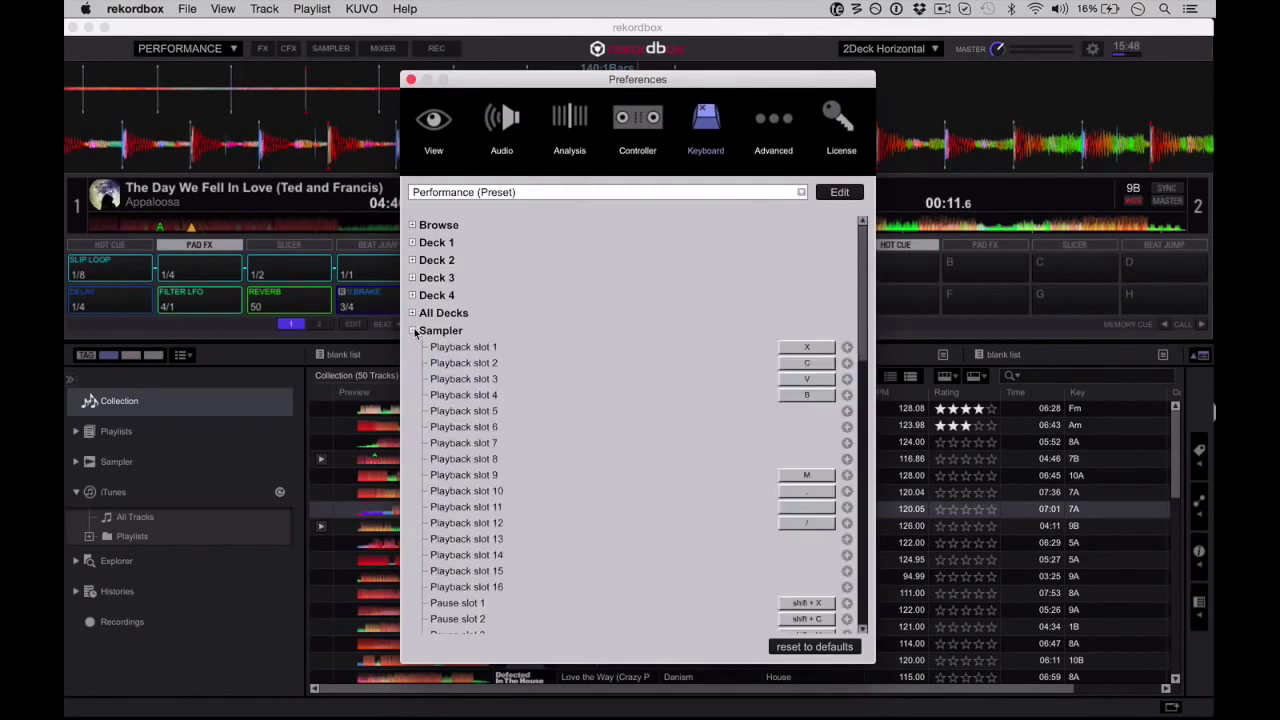
pyautogui.click(413, 331)
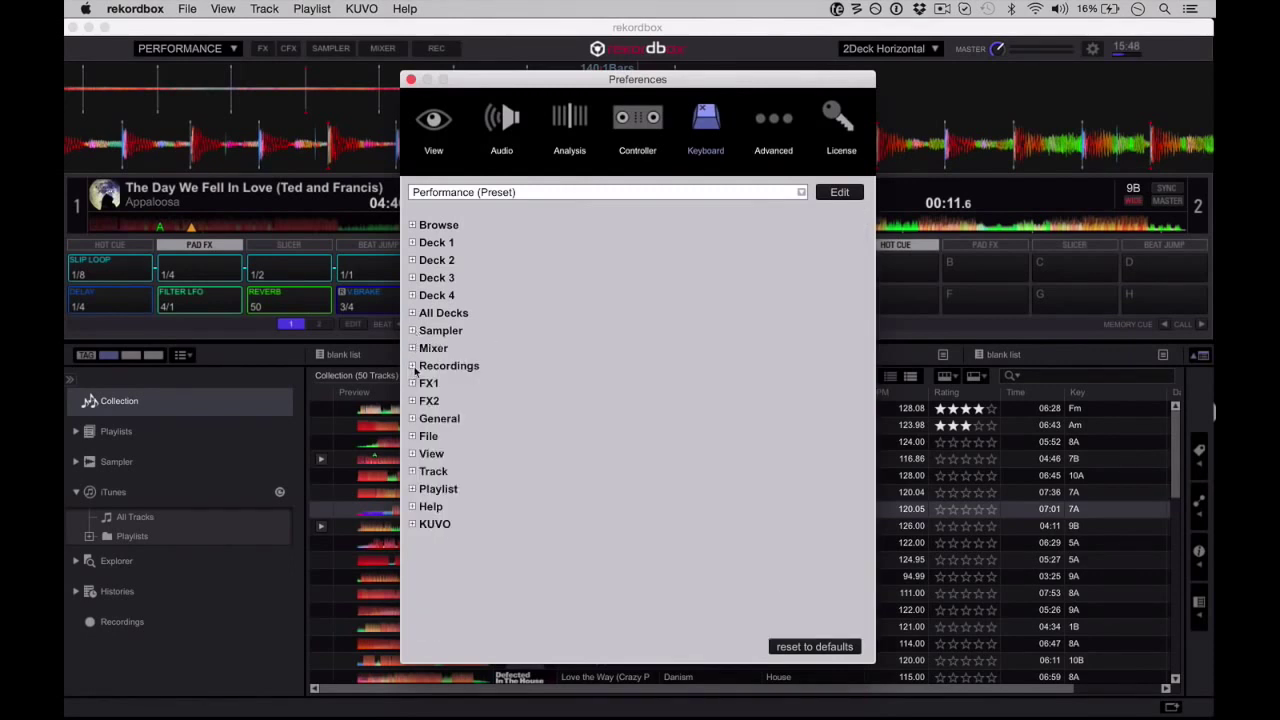
pyautogui.click(413, 366)
pyautogui.click(413, 401)
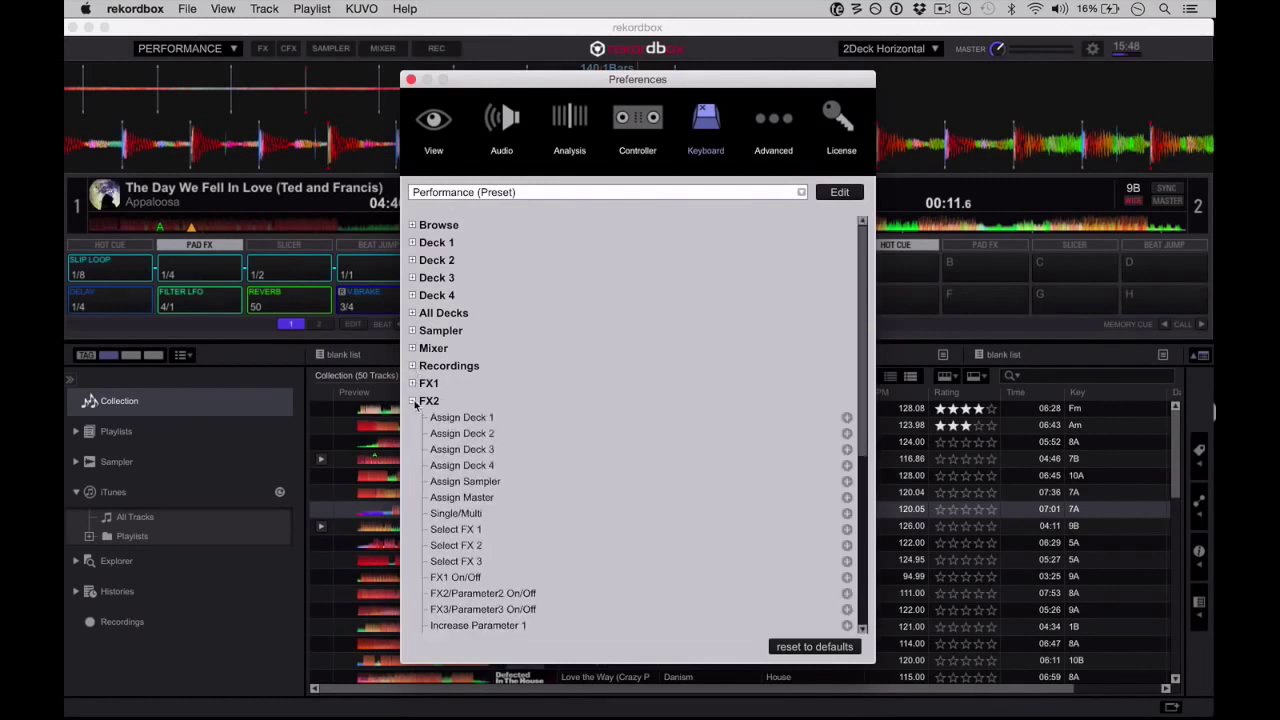
pyautogui.click(413, 401)
pyautogui.click(413, 419)
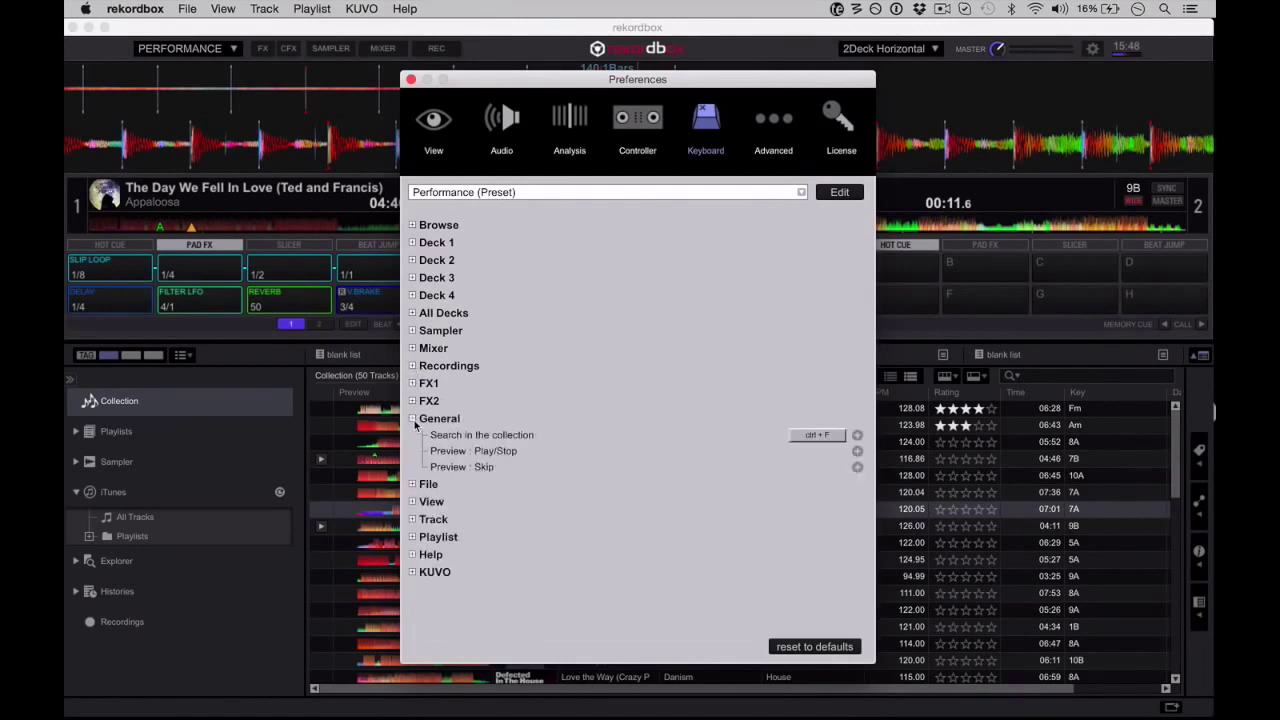
pyautogui.click(412, 437)
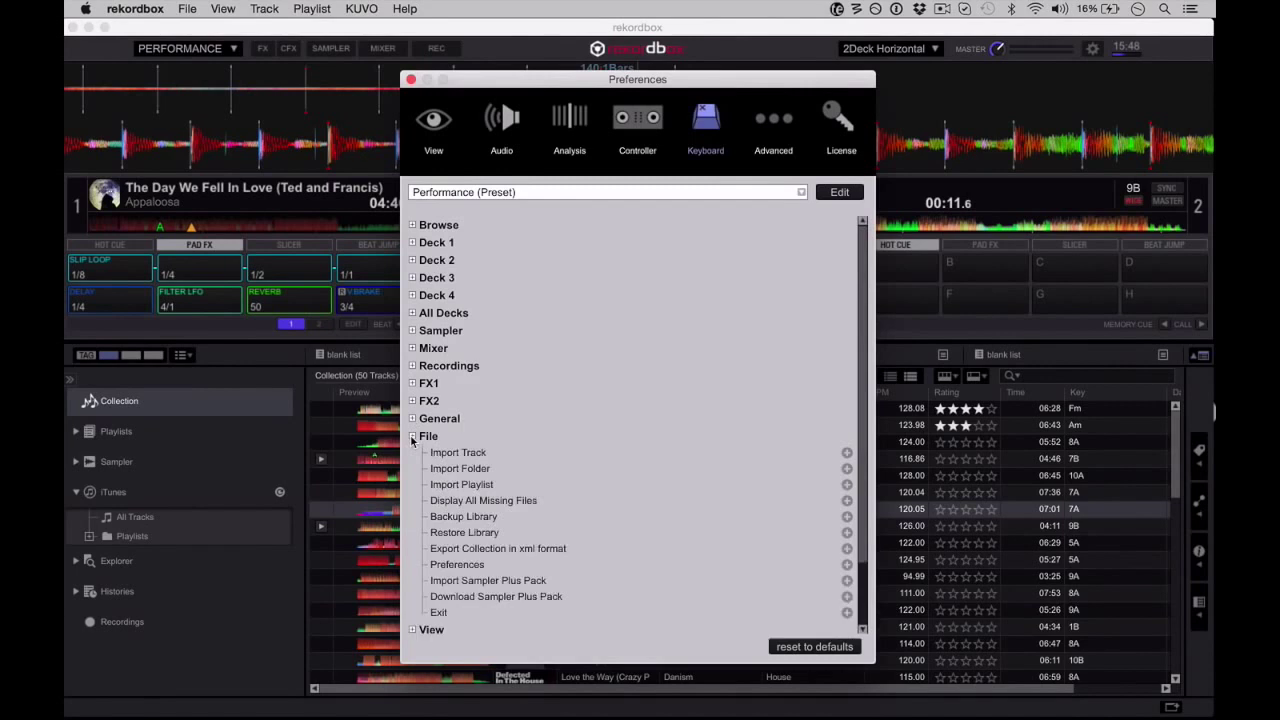
pyautogui.click(412, 438)
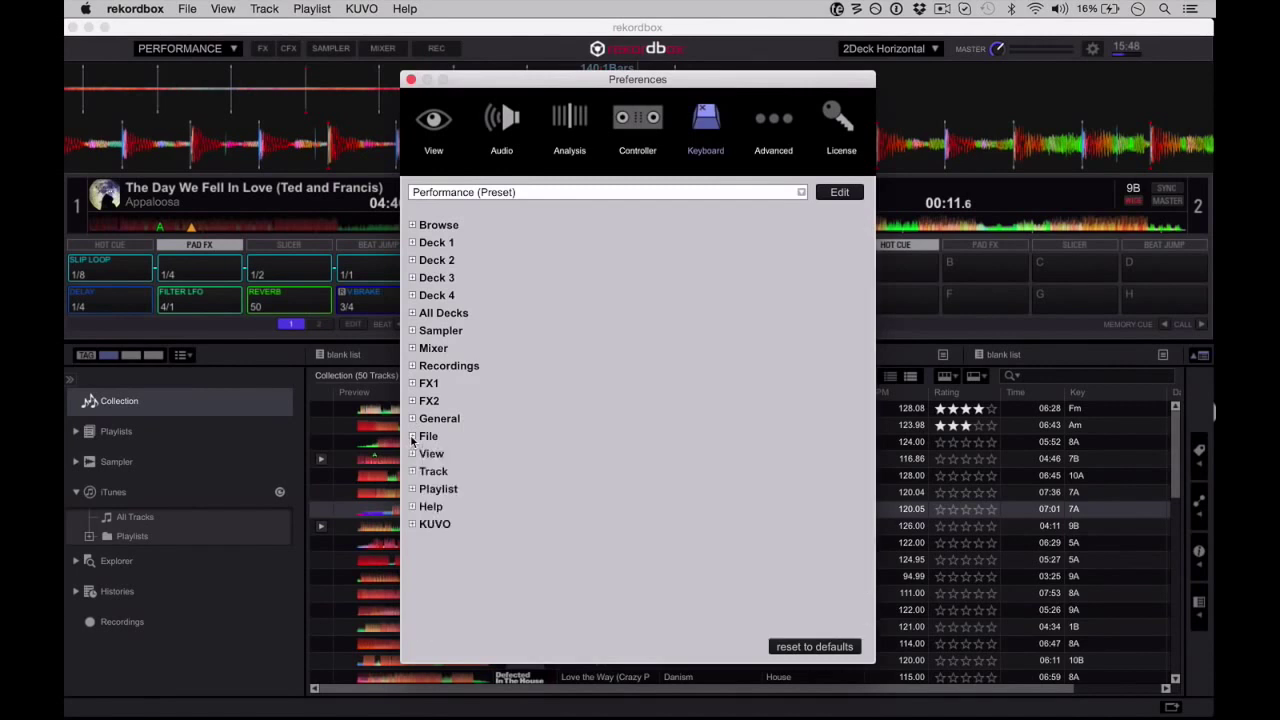
# Keep the Performance (Preset) shortcut preset and show the Advanced database settings
pyautogui.click(802, 193)
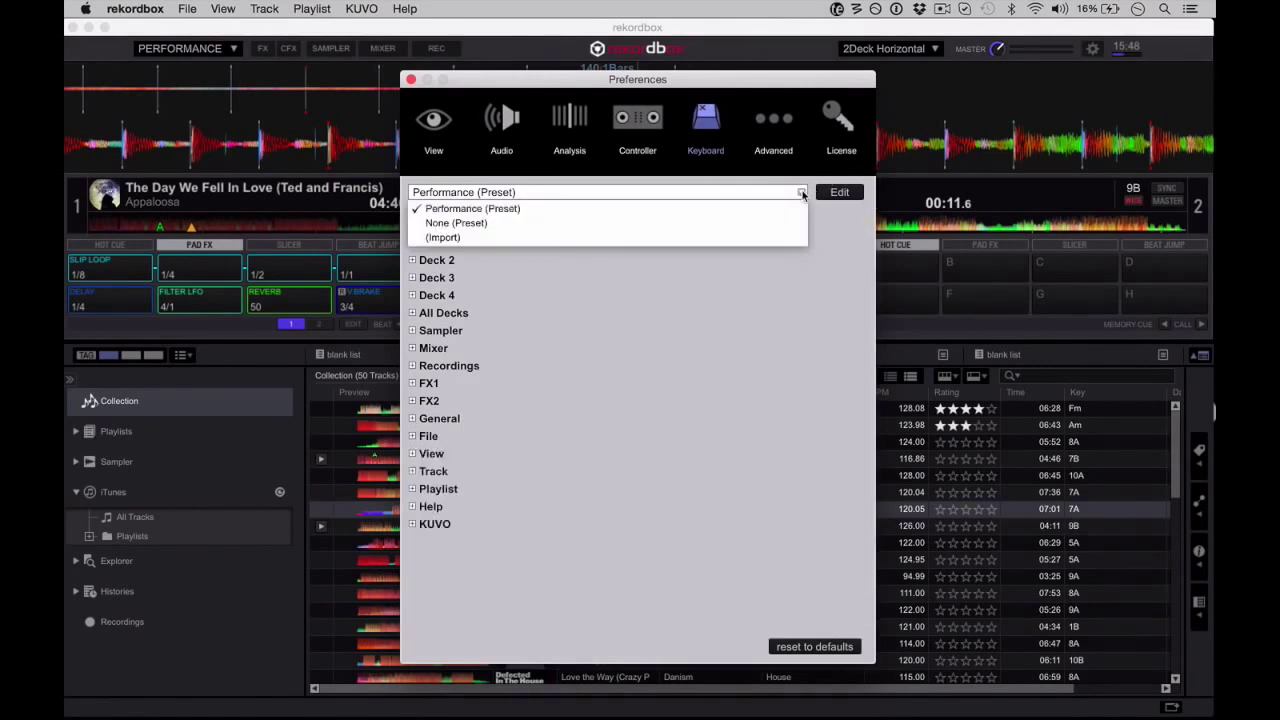
pyautogui.click(802, 193)
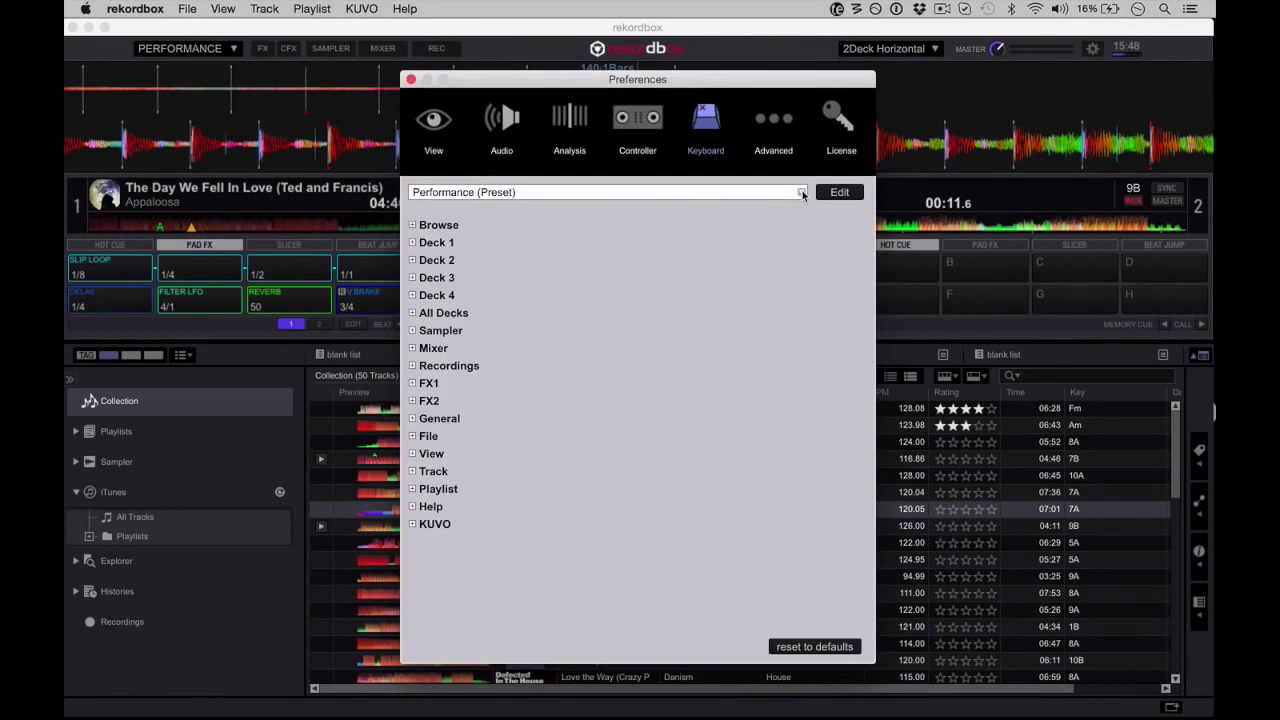
pyautogui.click(764, 122)
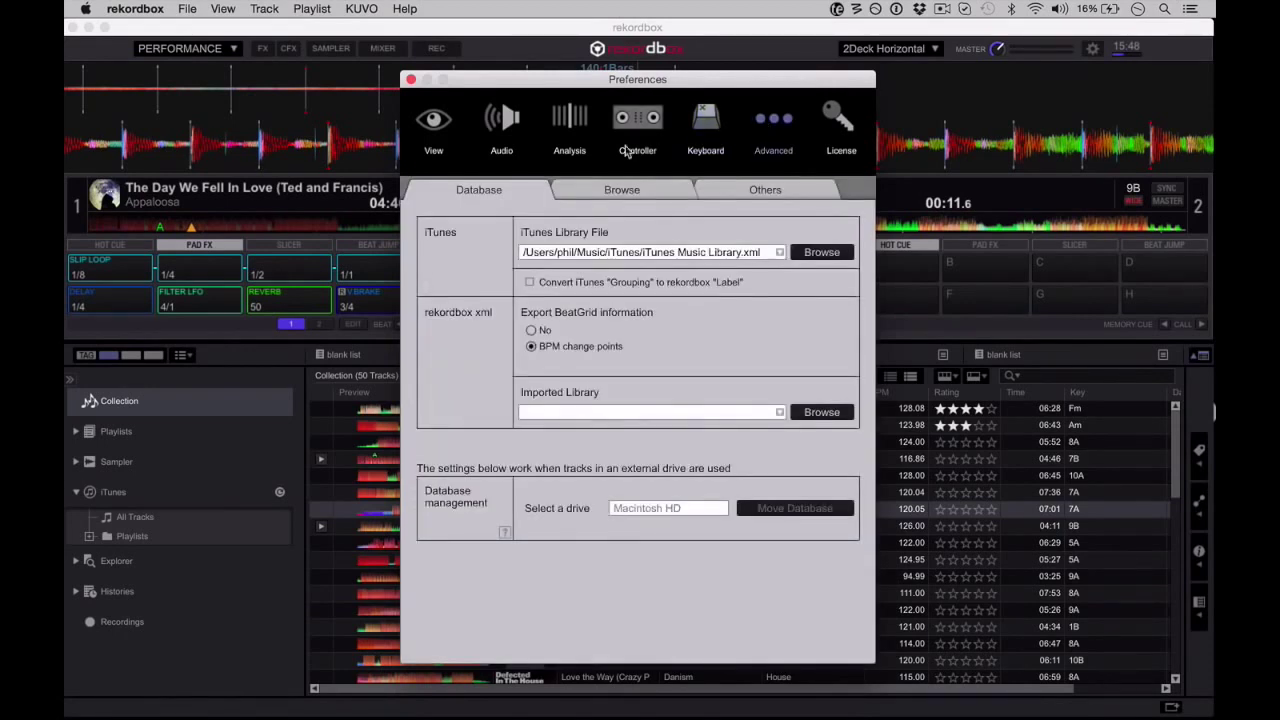
# Review the Advanced Browse, License and Others pages, then close Preferences
pyautogui.click(606, 191)
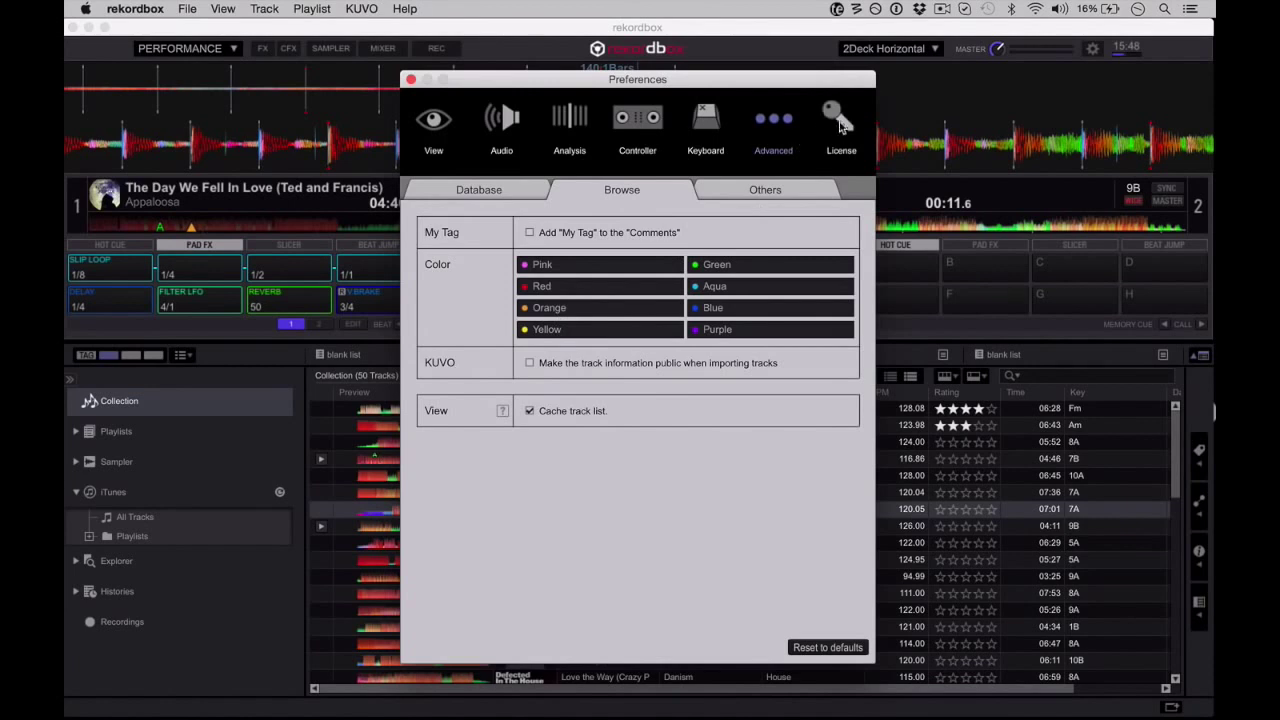
pyautogui.click(838, 120)
pyautogui.click(766, 132)
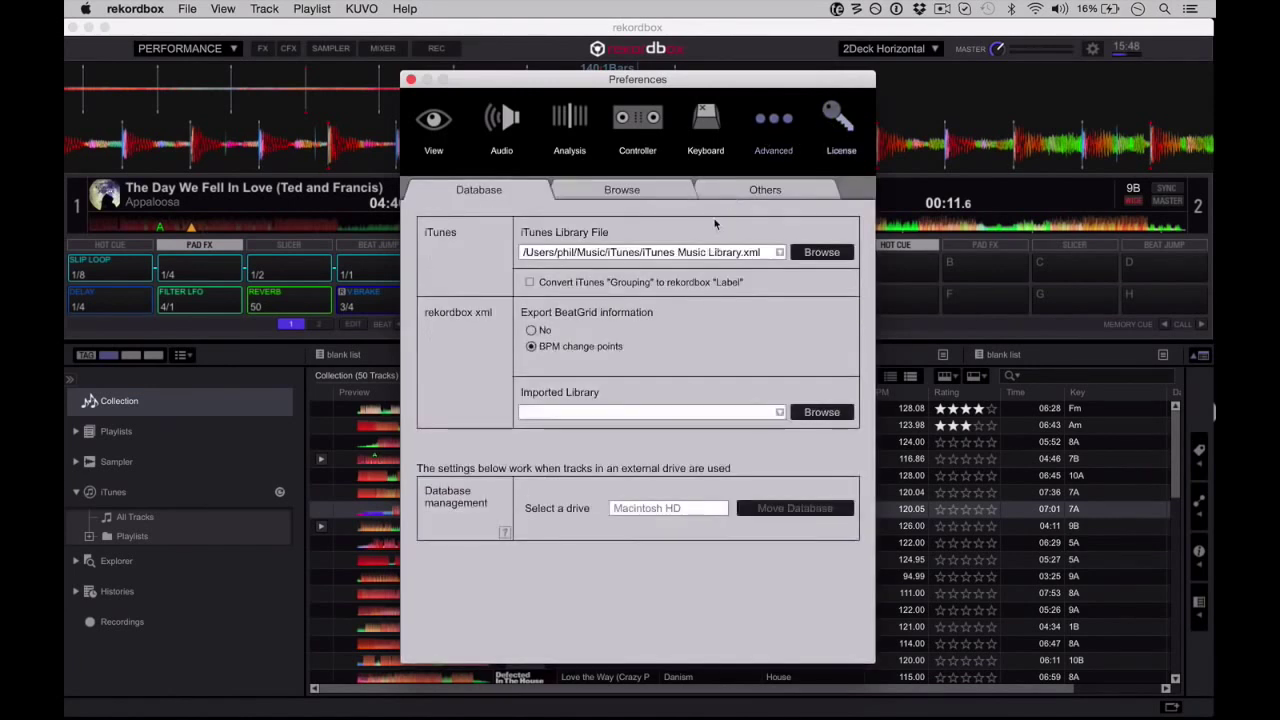
pyautogui.click(763, 186)
pyautogui.click(617, 192)
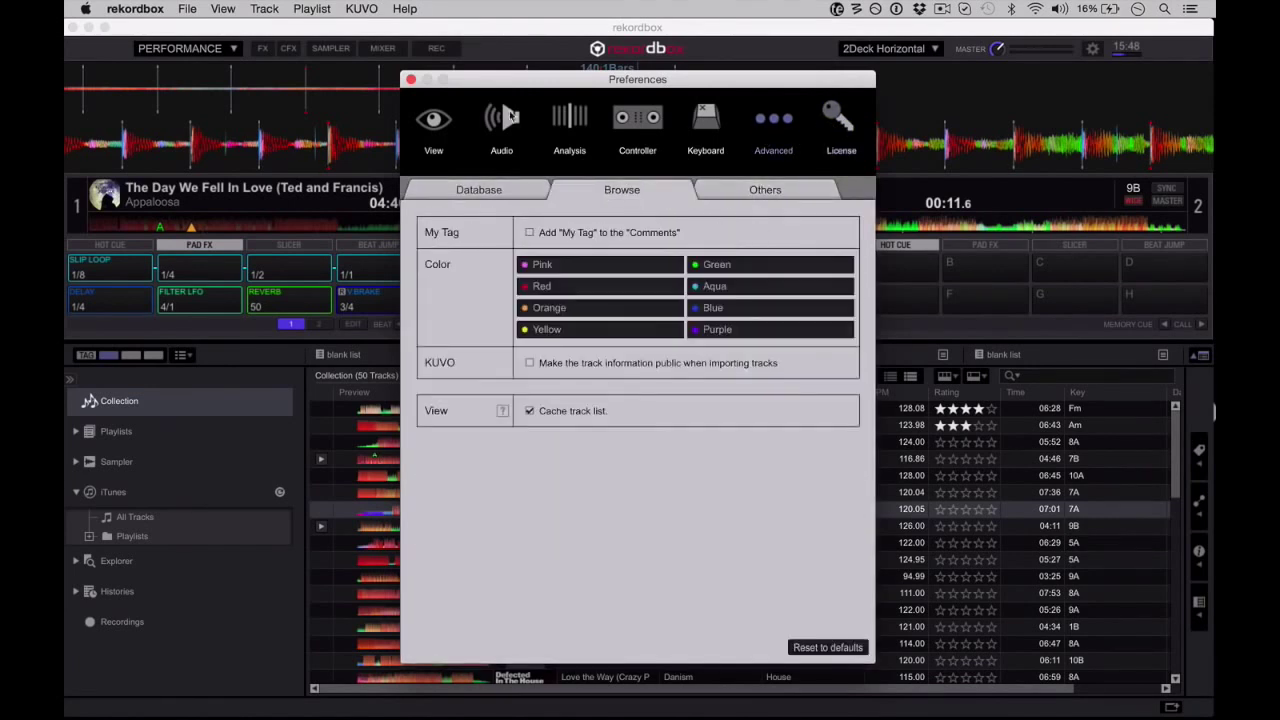
pyautogui.click(411, 79)
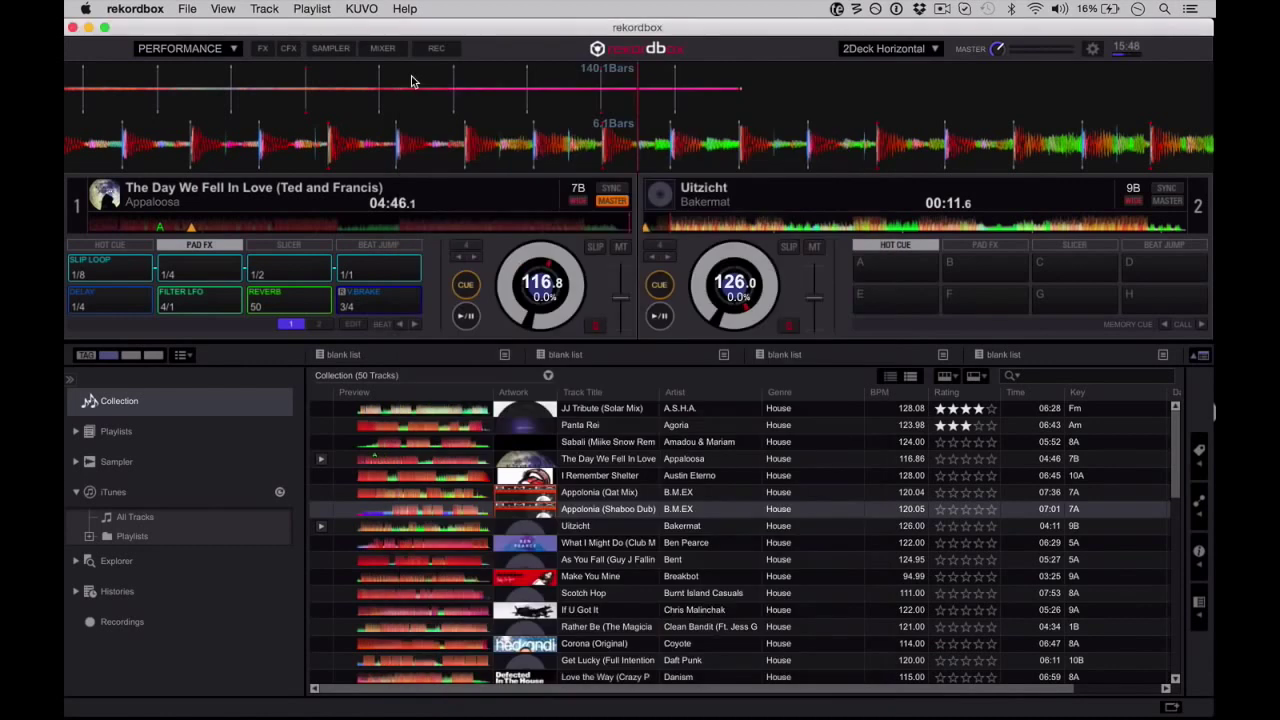